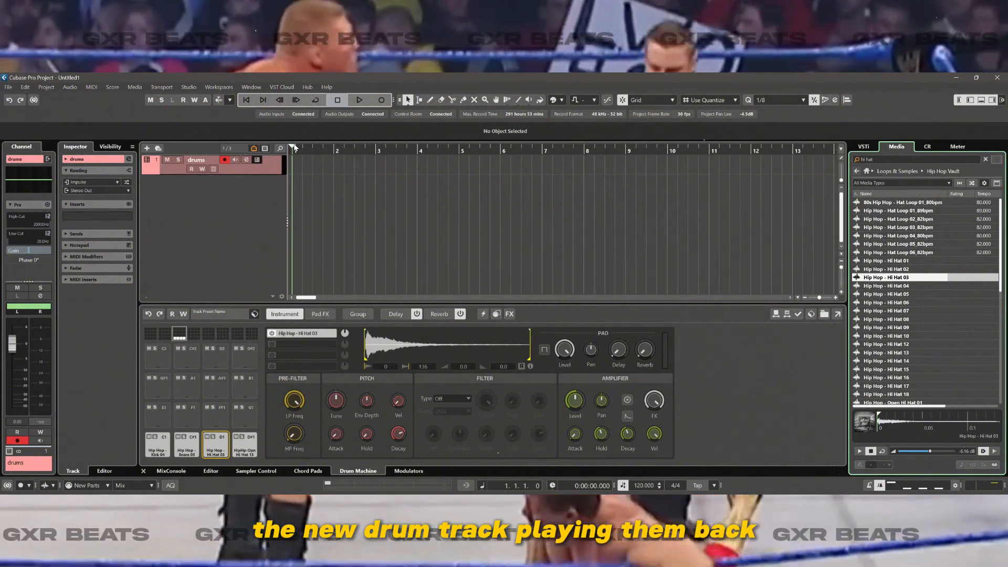
Set a four-bar cycle range from bar 1 to bar 5 and turn on cycle playback
{"action": "left_click_drag", "start_coordinate": [293, 145], "coordinate": [357, 140]}
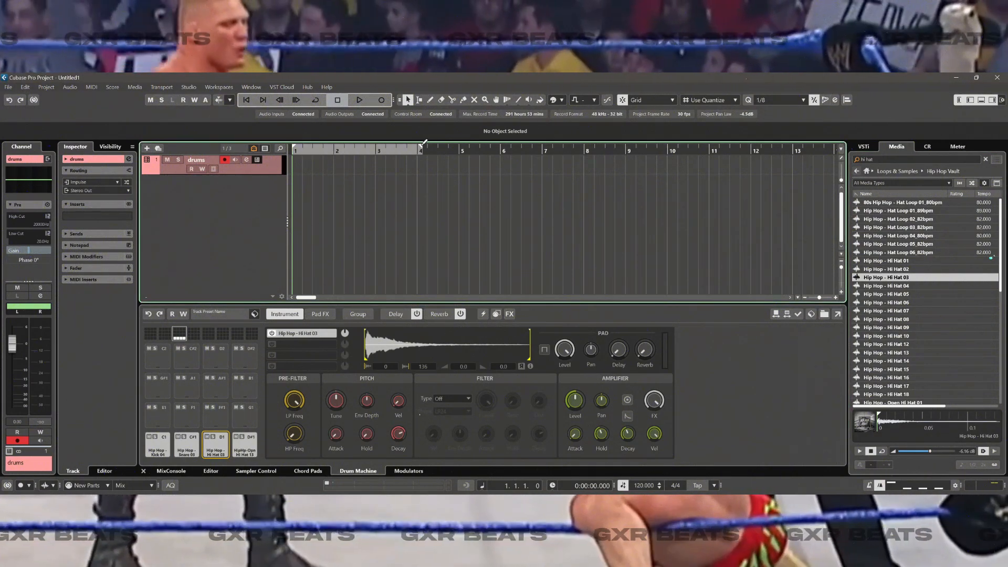
{"action": "left_click_drag", "start_coordinate": [424, 142], "coordinate": [377, 145]}
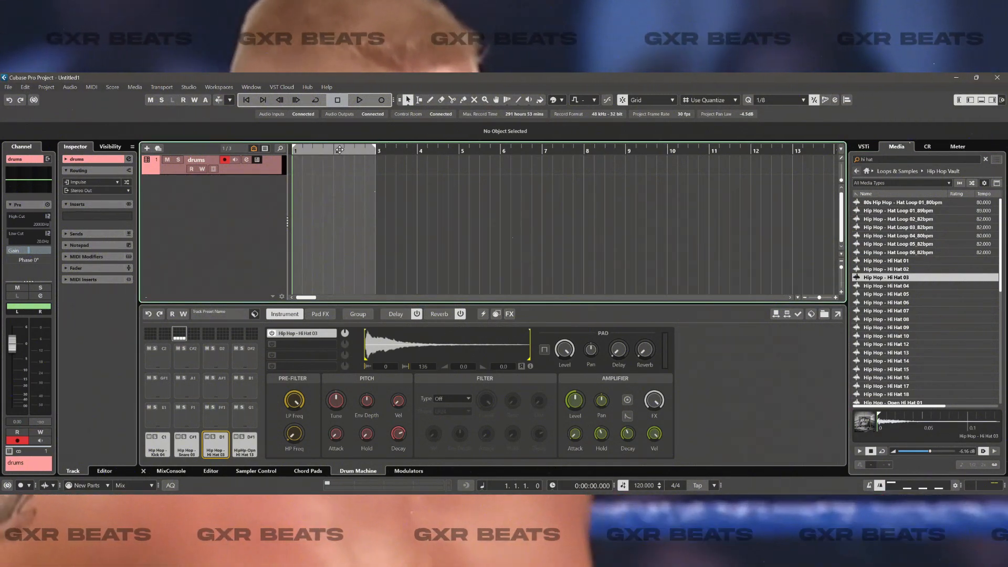
{"action": "key", "text": "slash"}
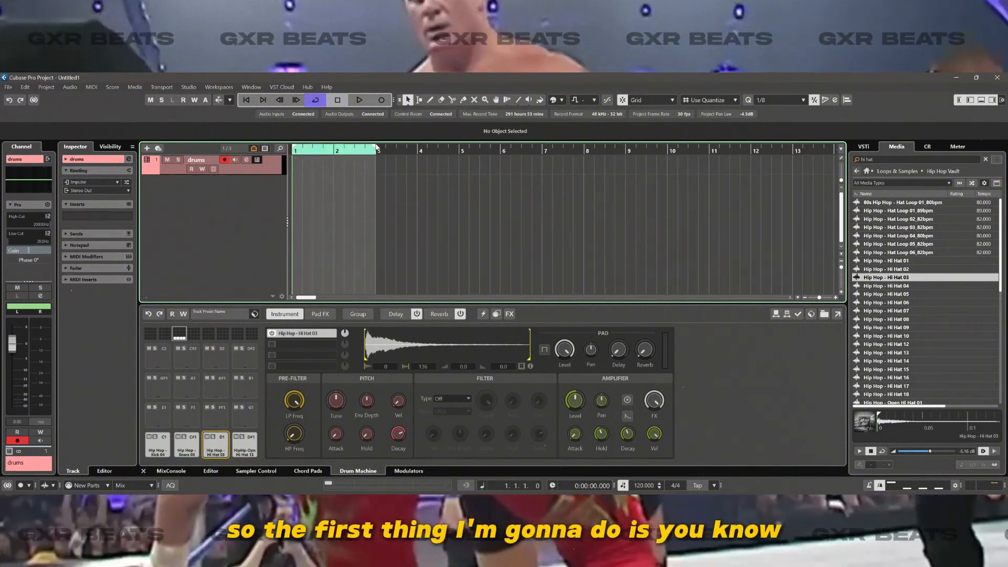
{"action": "left_click_drag", "start_coordinate": [460, 152], "coordinate": [460, 151]}
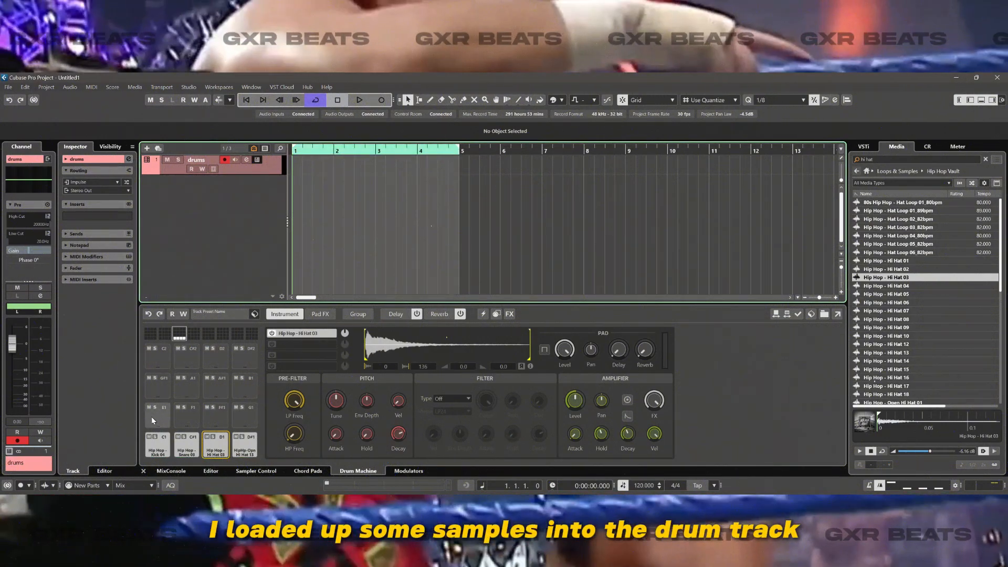
In the pattern editor, set the Hi Hat 03 lane to 1/8 resolution, fill all eight steps and preview it
{"action": "left_click", "coordinate": [220, 472]}
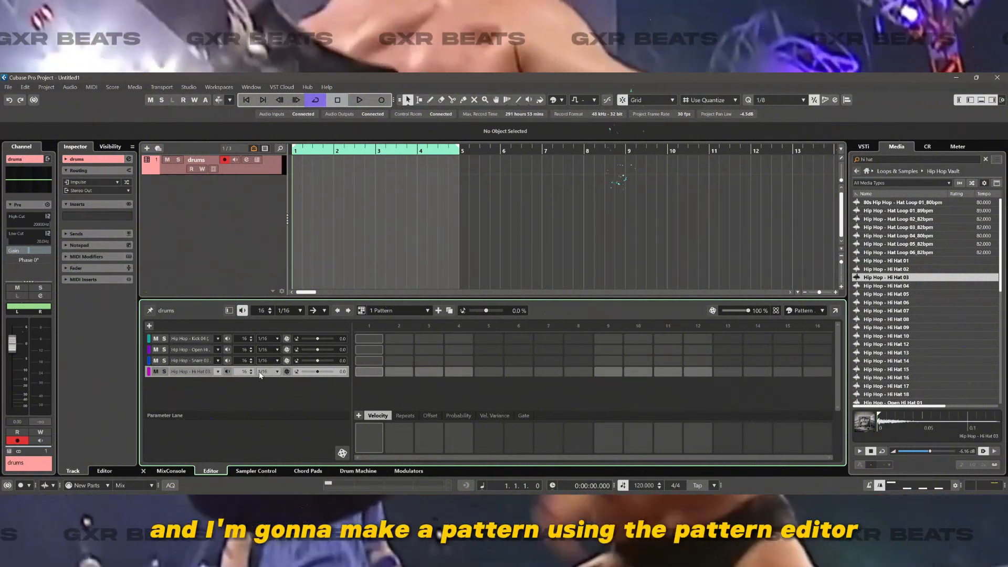
{"action": "left_click", "coordinate": [250, 373]}
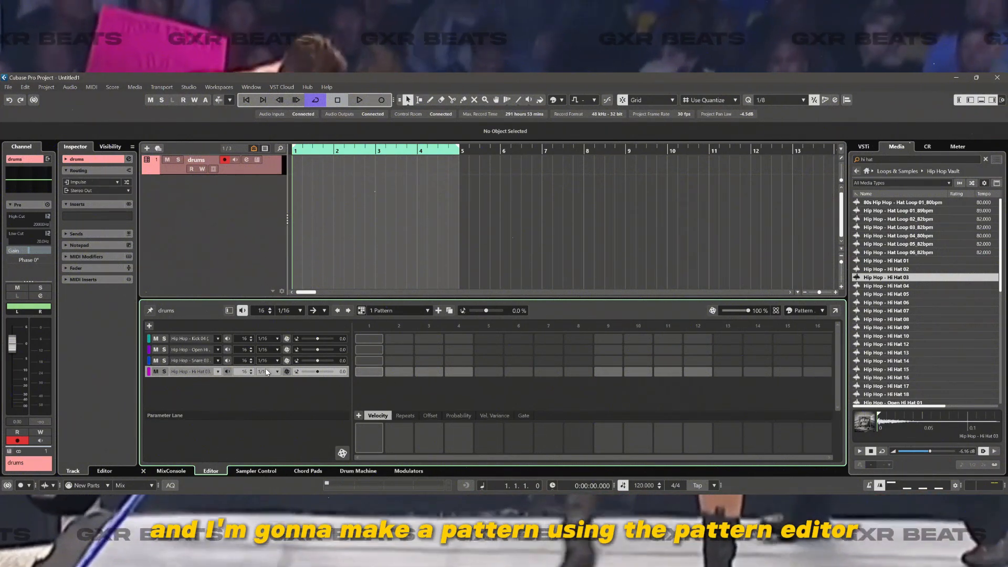
{"action": "left_click", "coordinate": [268, 371]}
{"action": "left_click", "coordinate": [286, 205]}
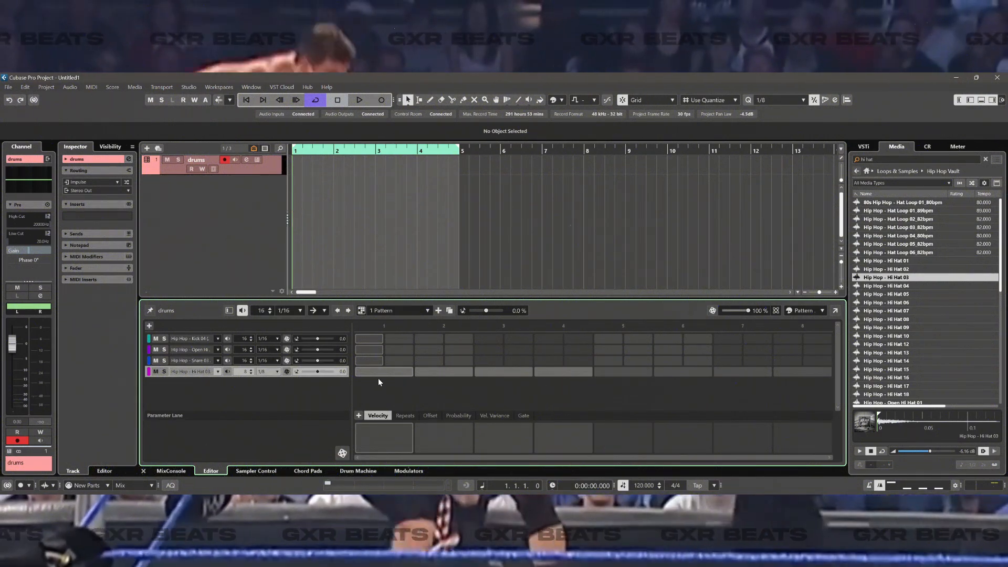
{"action": "left_click_drag", "start_coordinate": [378, 373], "coordinate": [803, 372]}
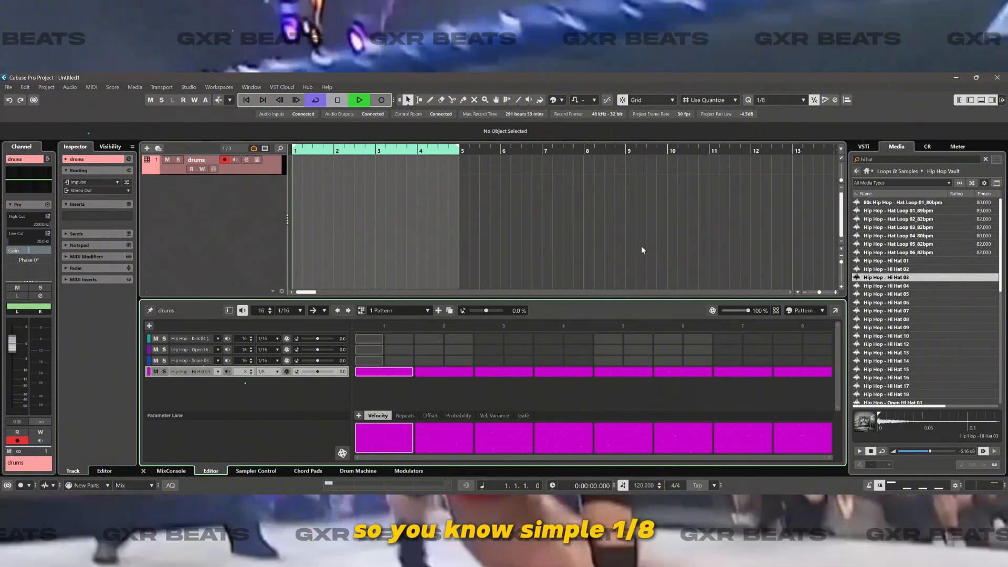
{"action": "key", "text": "space"}
{"action": "key", "text": "space"}
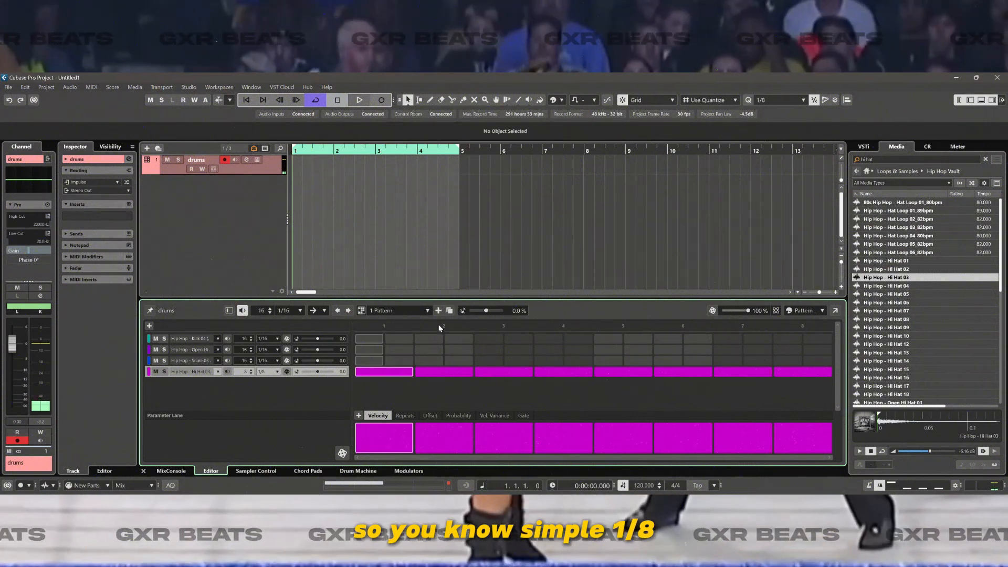
Set the project tempo to 74 BPM
{"action": "double_click", "coordinate": [653, 485]}
{"action": "type", "text": "72"}
{"action": "key", "text": "Return"}
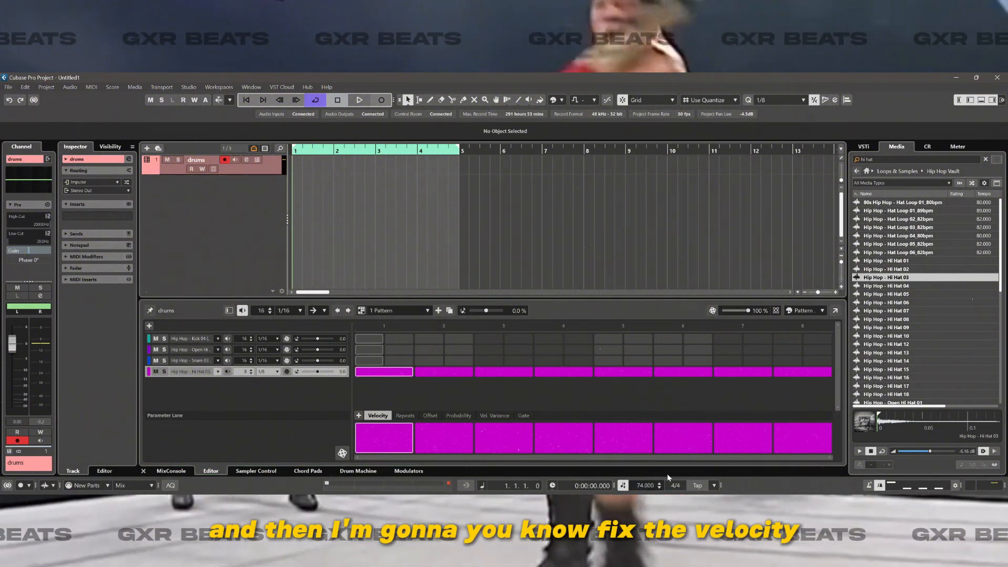
Lower the Hi Hat 03 step velocities to varied levels during playback and hide the media browser
{"action": "key", "text": "space"}
{"action": "mouse_move", "coordinate": [444, 429]}
{"action": "left_mouse_down"}
{"action": "mouse_move", "coordinate": [399, 435]}
{"action": "mouse_move", "coordinate": [785, 431]}
{"action": "left_mouse_up"}
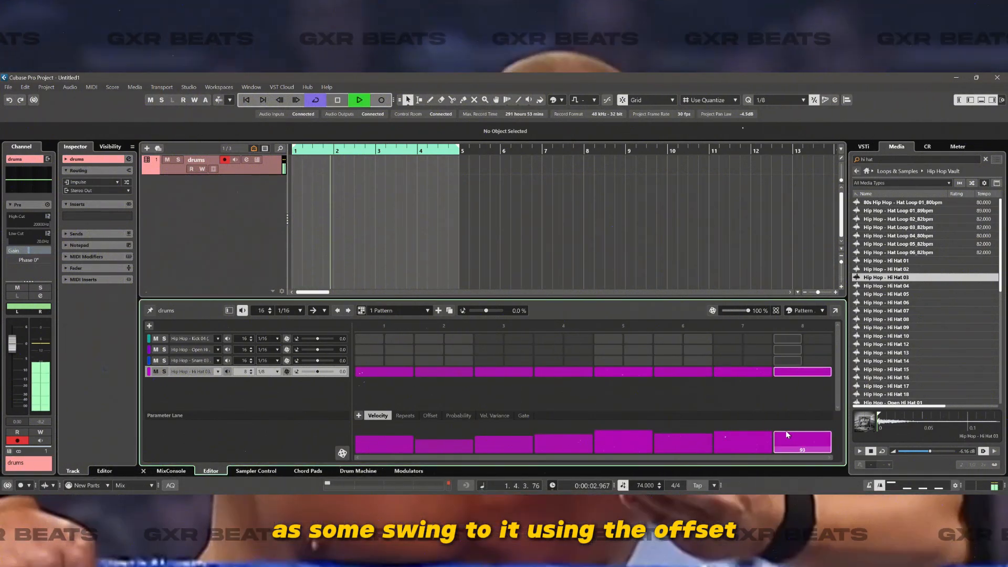
{"action": "left_click", "coordinate": [993, 100]}
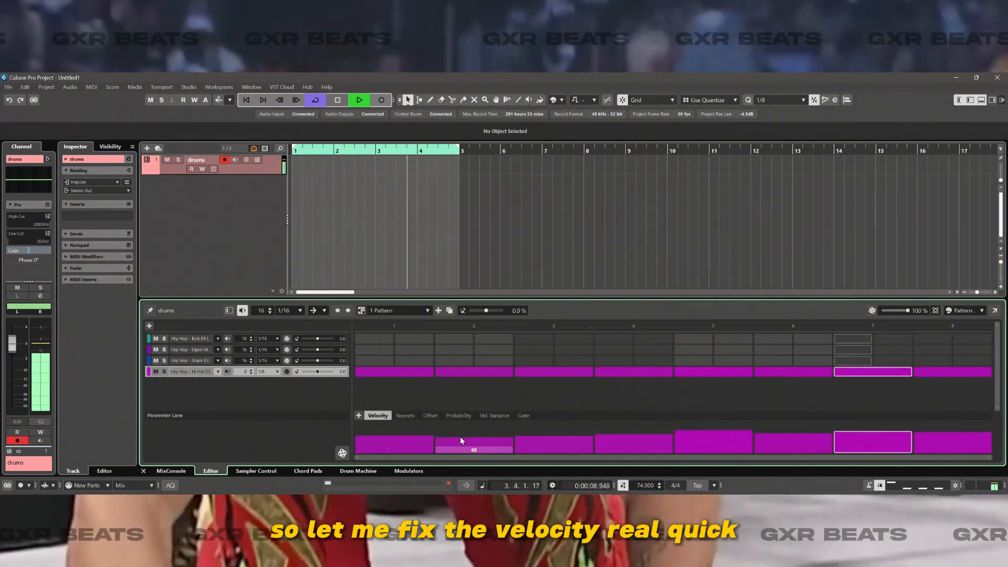
Add swing to the Hi Hat 03 lane by offsetting steps 2 and 6 slightly later and steps 4 and 8 slightly earlier
{"action": "left_click", "coordinate": [430, 416]}
{"action": "left_click", "coordinate": [448, 432]}
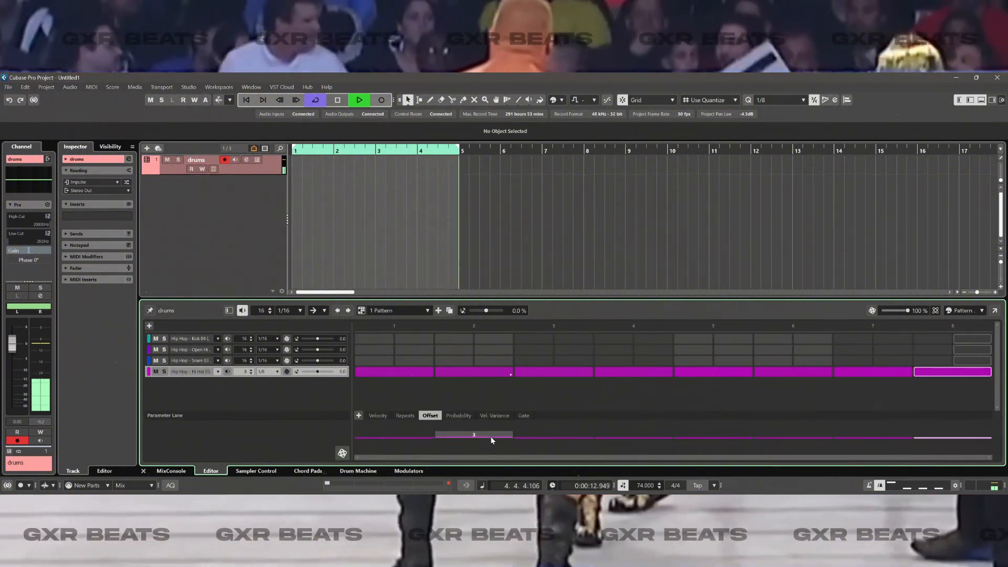
{"action": "left_click", "coordinate": [609, 441]}
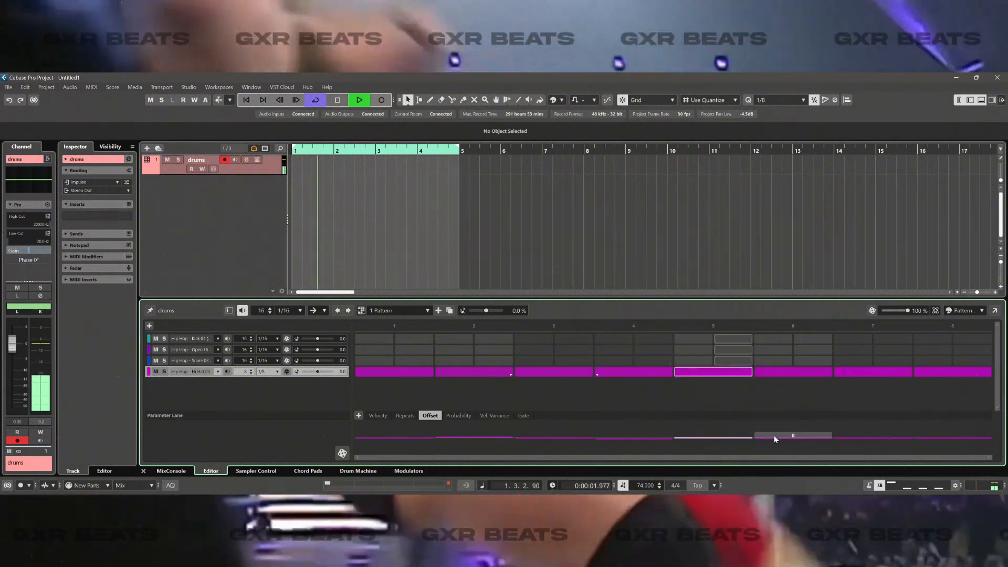
{"action": "left_click", "coordinate": [773, 436]}
{"action": "left_click", "coordinate": [937, 440]}
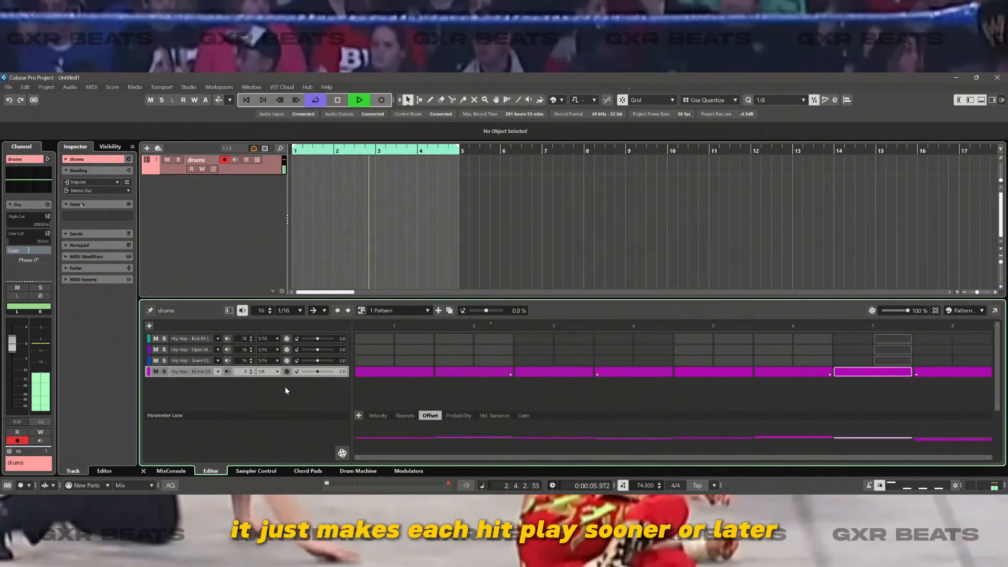
{"action": "left_click_drag", "start_coordinate": [949, 442], "coordinate": [953, 439]}
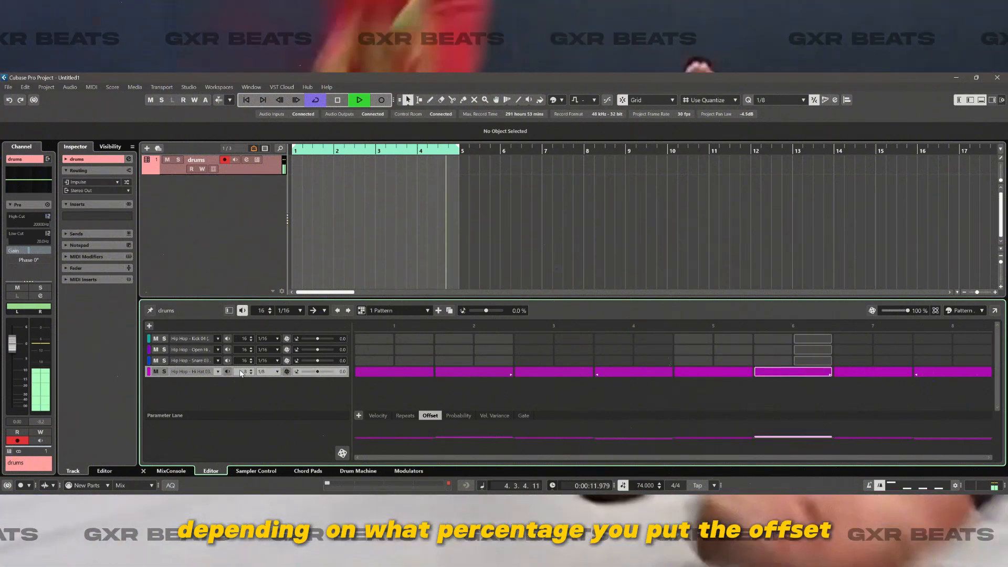
Set the snare lane to 1/4 resolution and place hits on steps 2 and 4
{"action": "left_click", "coordinate": [268, 361]}
{"action": "left_click", "coordinate": [299, 260]}
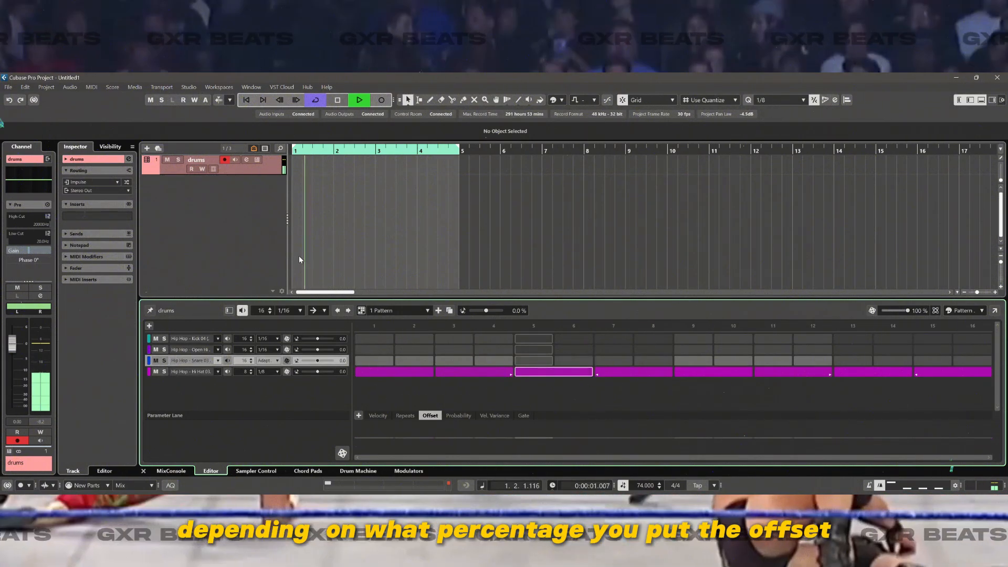
{"action": "left_click", "coordinate": [267, 361]}
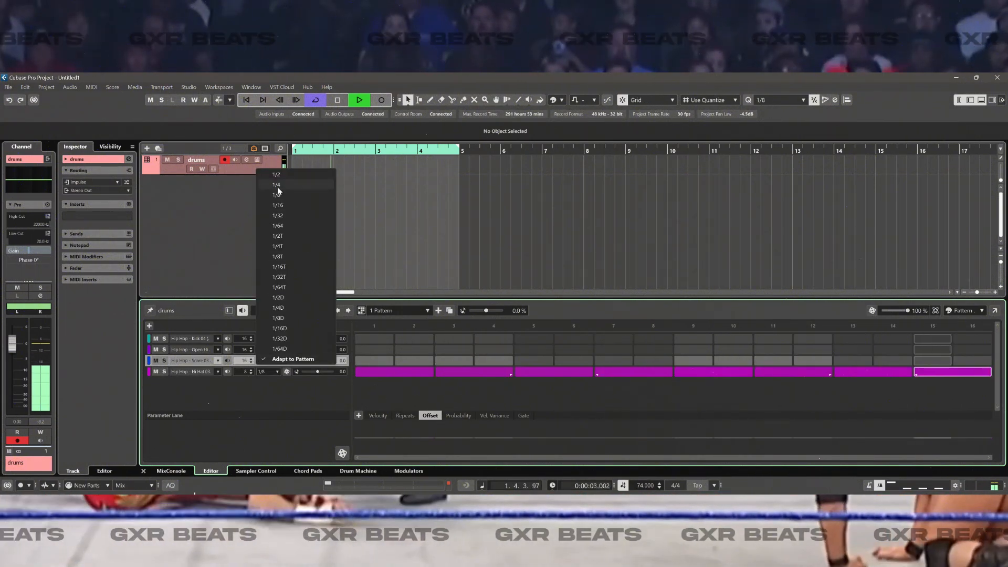
{"action": "left_click", "coordinate": [278, 187]}
{"action": "left_click", "coordinate": [549, 361]}
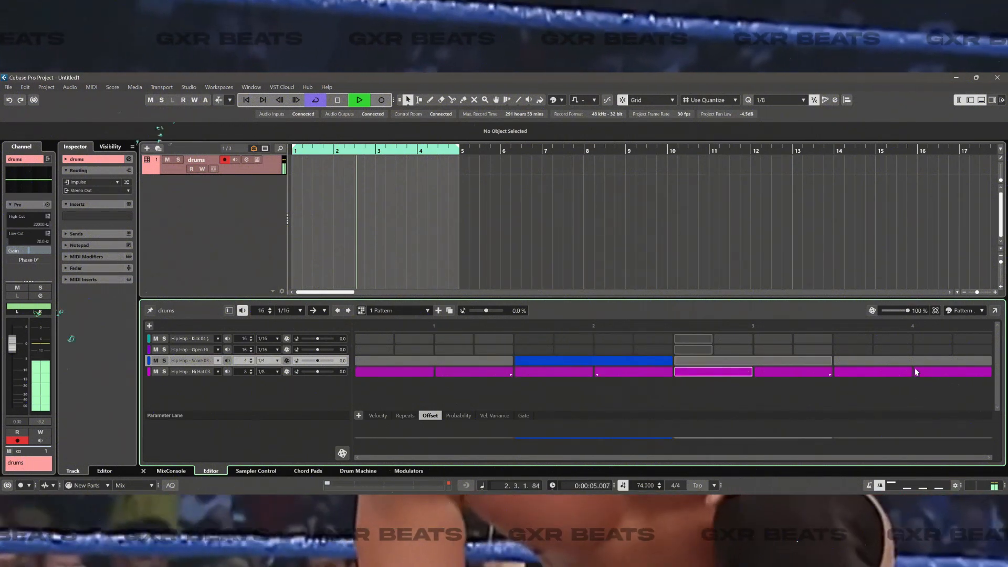
{"action": "left_click", "coordinate": [914, 365]}
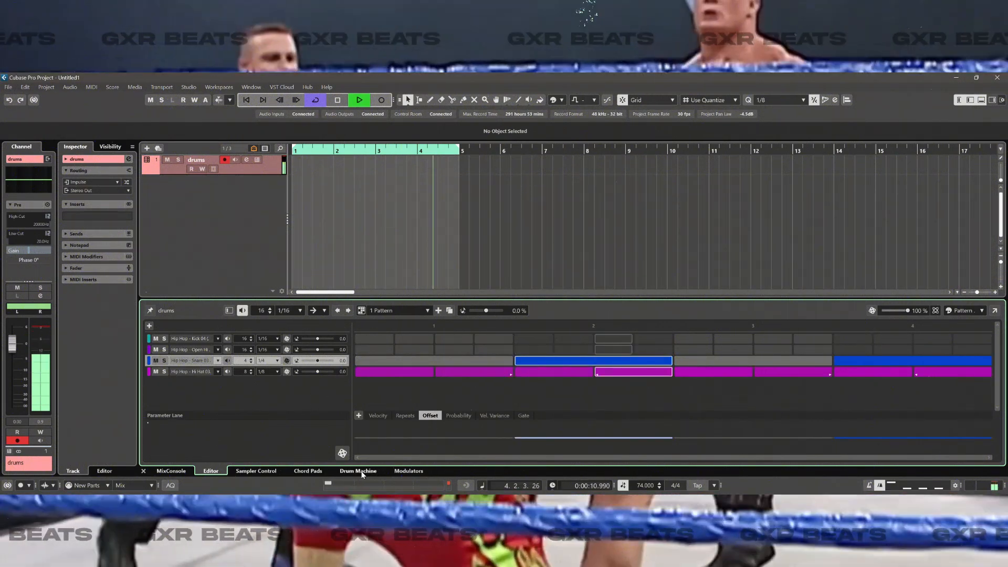
Balance the kit in the Drum Machine by lowering the levels of the snare, kick and hi-hat pads
{"action": "left_click", "coordinate": [362, 472]}
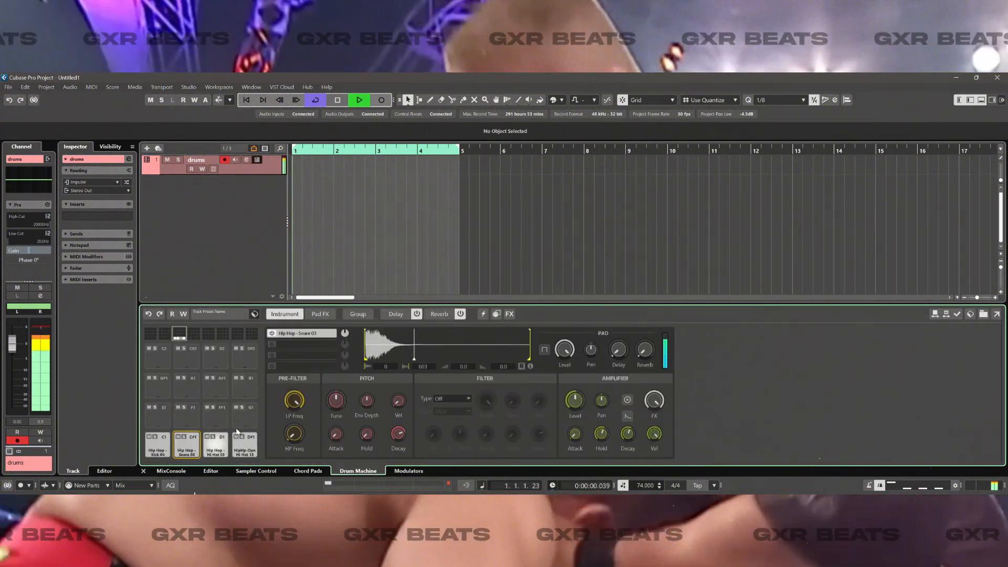
{"action": "left_click_drag", "start_coordinate": [567, 351], "coordinate": [567, 367]}
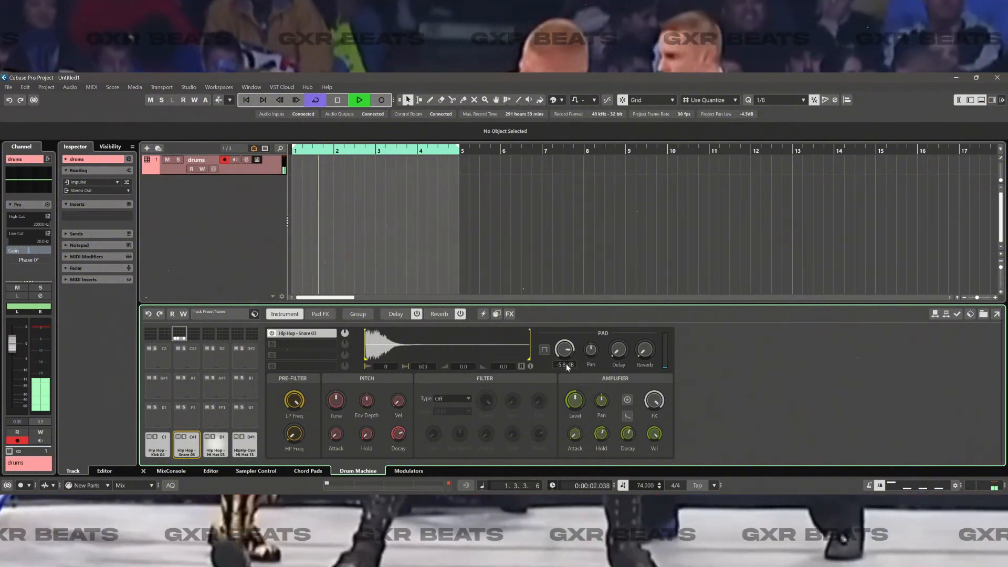
{"action": "left_click", "coordinate": [155, 450]}
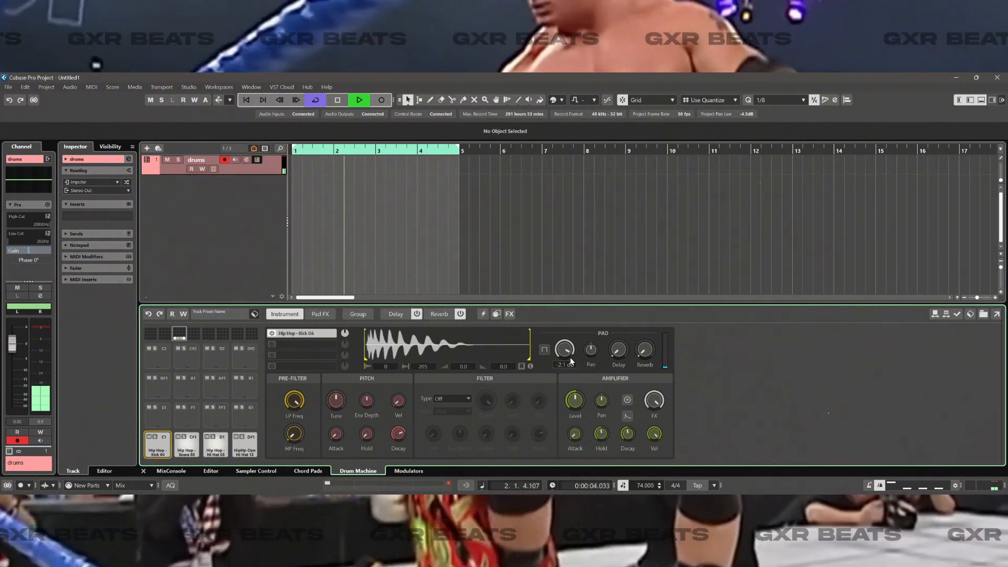
{"action": "left_click", "coordinate": [215, 445]}
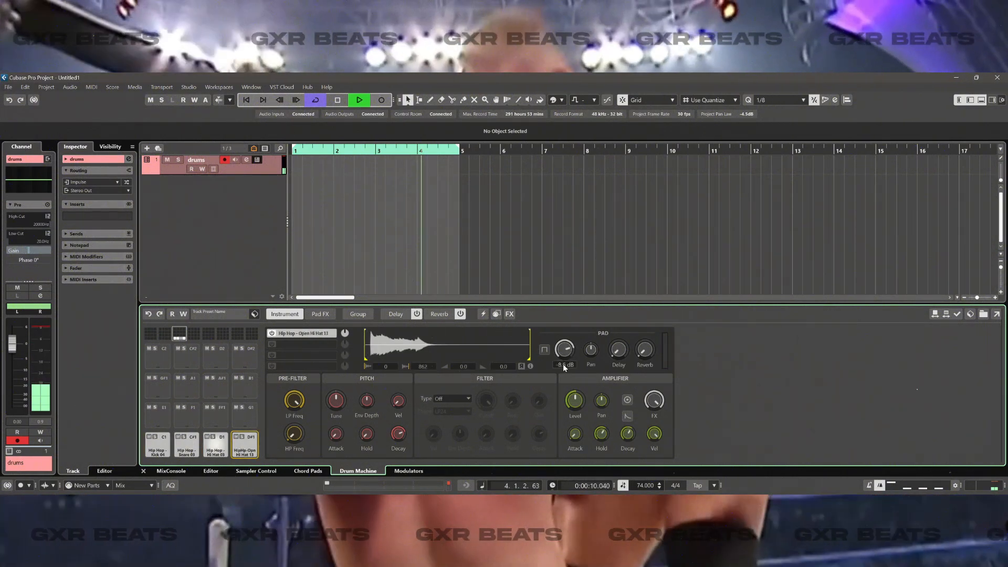
Extend the kick lane to 32 steps in the pattern editor and place hits on steps 1, 3, 10, 11, 17, 19 and 26
{"action": "left_click", "coordinate": [210, 471]}
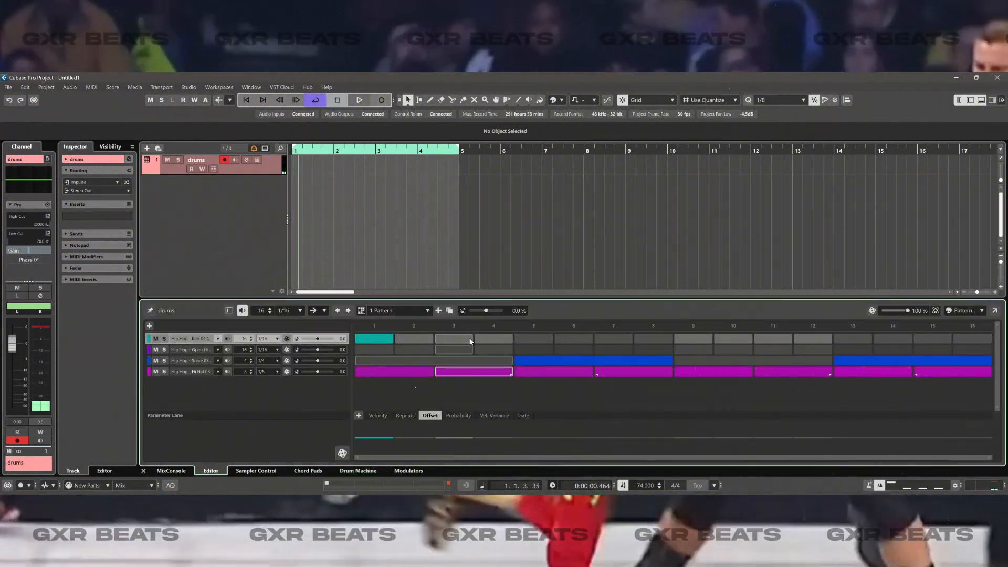
{"action": "left_click", "coordinate": [469, 339]}
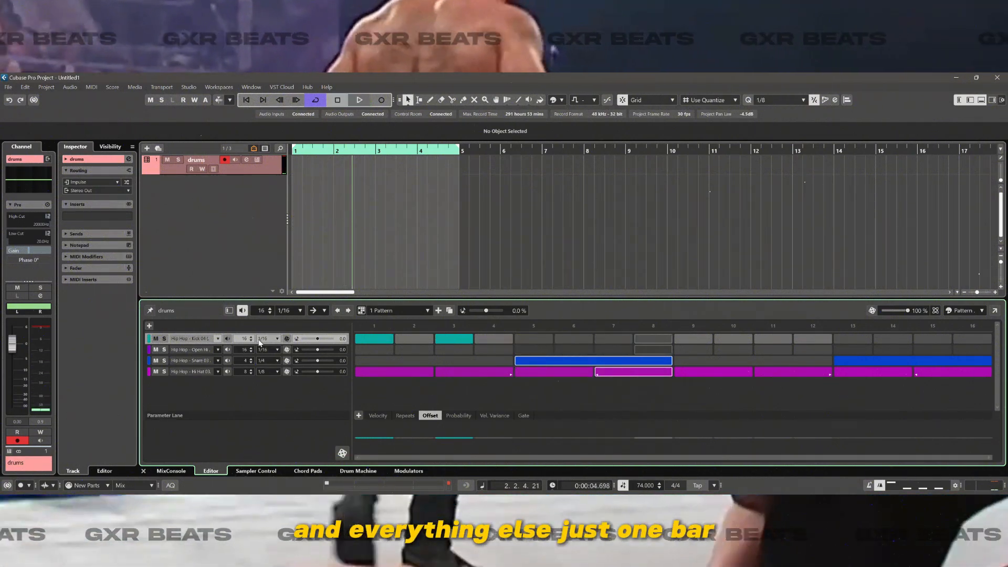
{"action": "scroll", "coordinate": [249, 341], "scroll_direction": "up", "scroll_amount": 1}
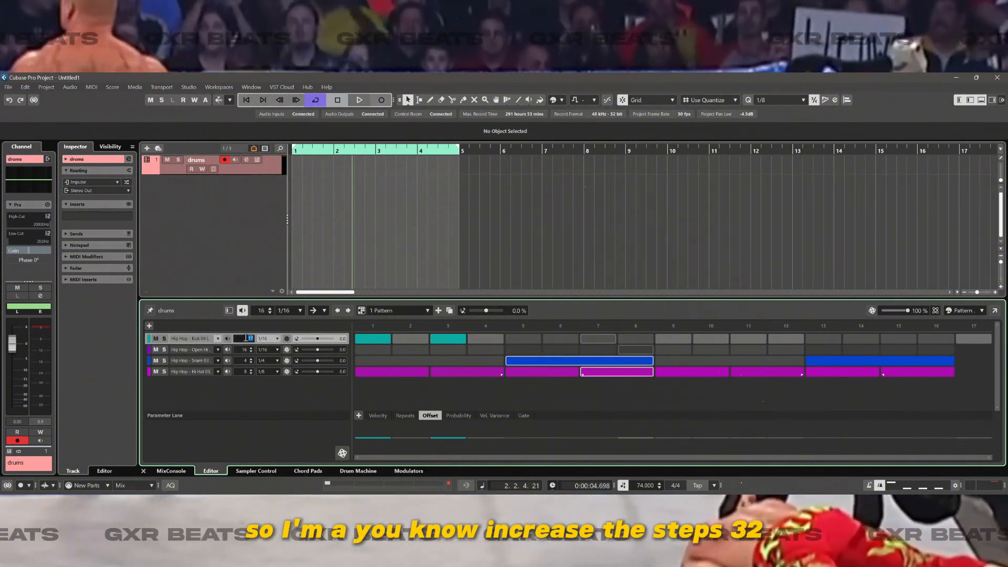
{"action": "type", "text": "32"}
{"action": "key", "text": "Return"}
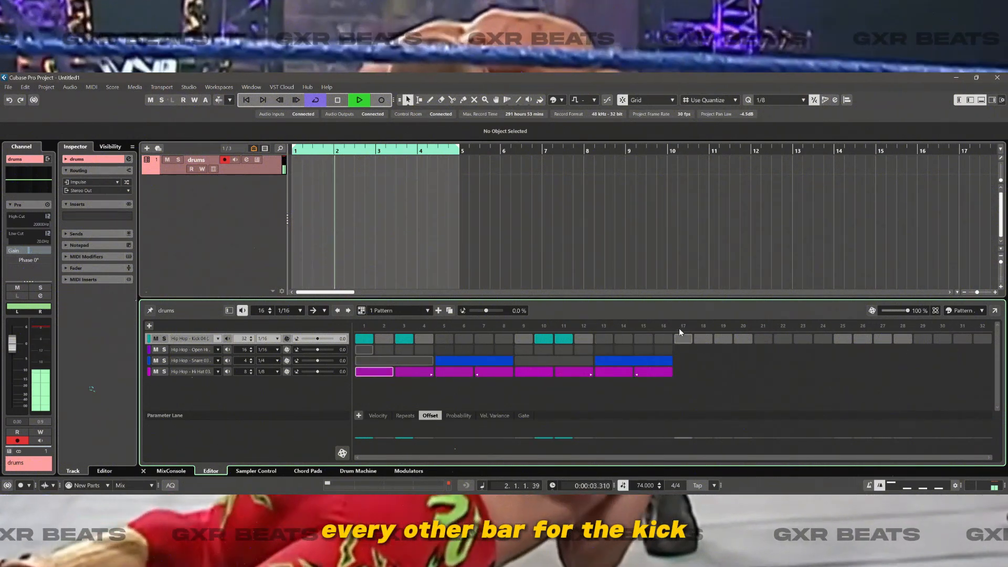
{"action": "left_click", "coordinate": [681, 338]}
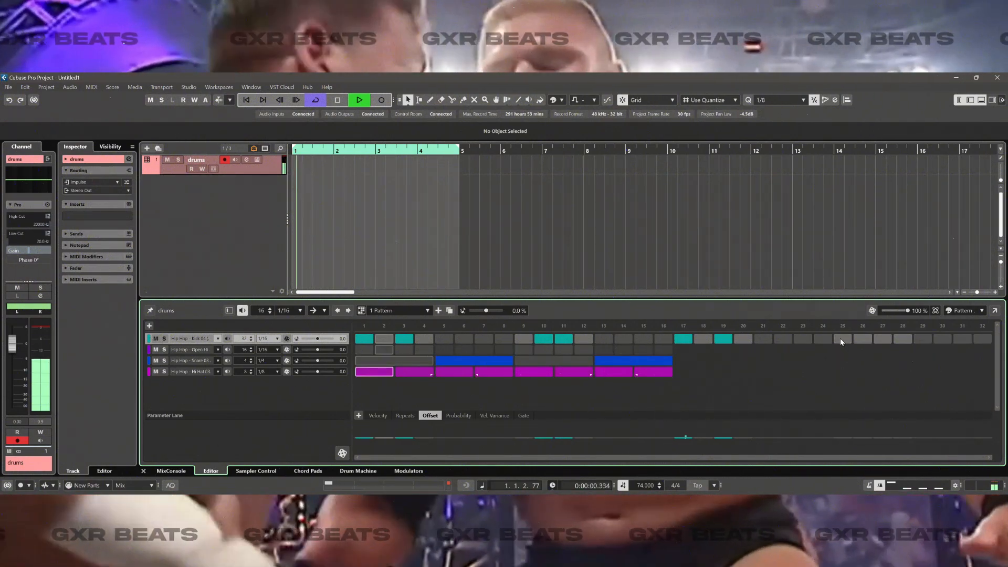
{"action": "left_click", "coordinate": [861, 339]}
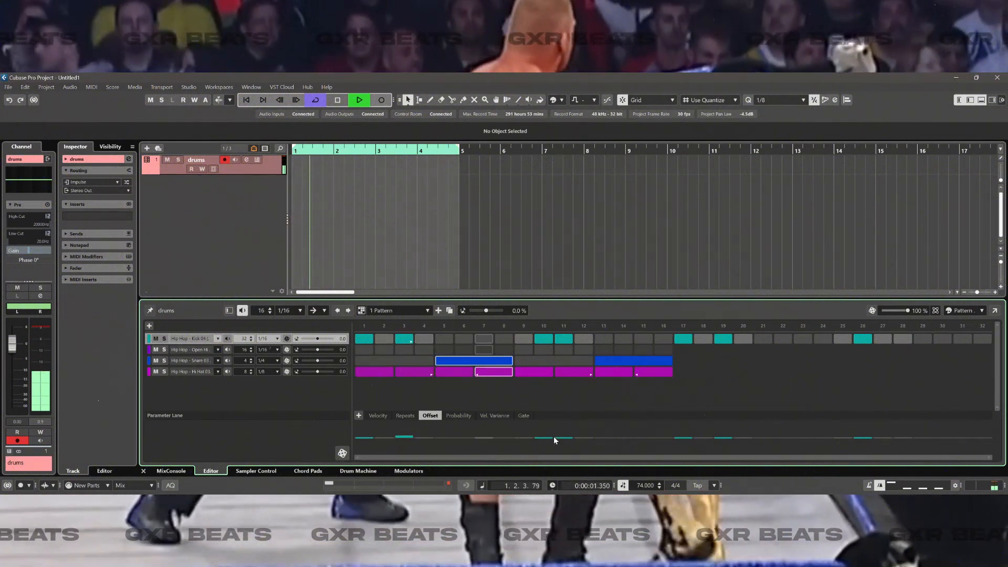
Add swing to the kick lane by offsetting the hits on steps 3, 11, 19 and 26 slightly later
{"action": "left_click", "coordinate": [561, 437]}
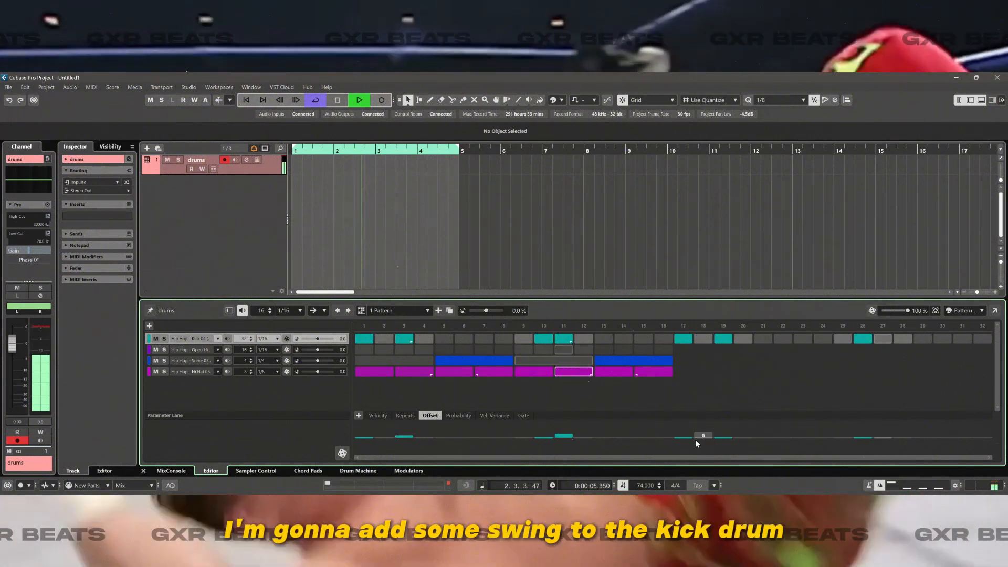
{"action": "left_click", "coordinate": [861, 436]}
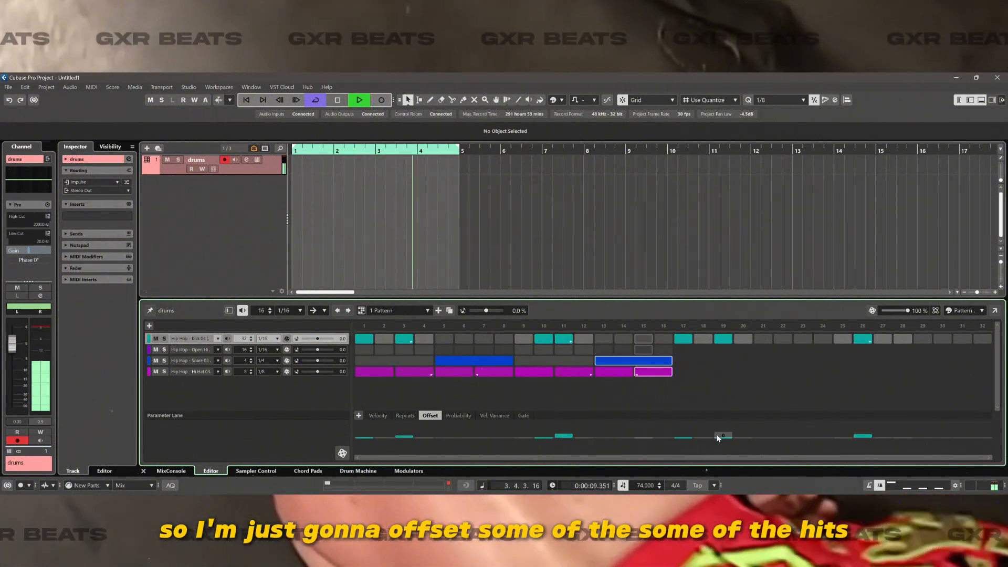
{"action": "left_click", "coordinate": [722, 435]}
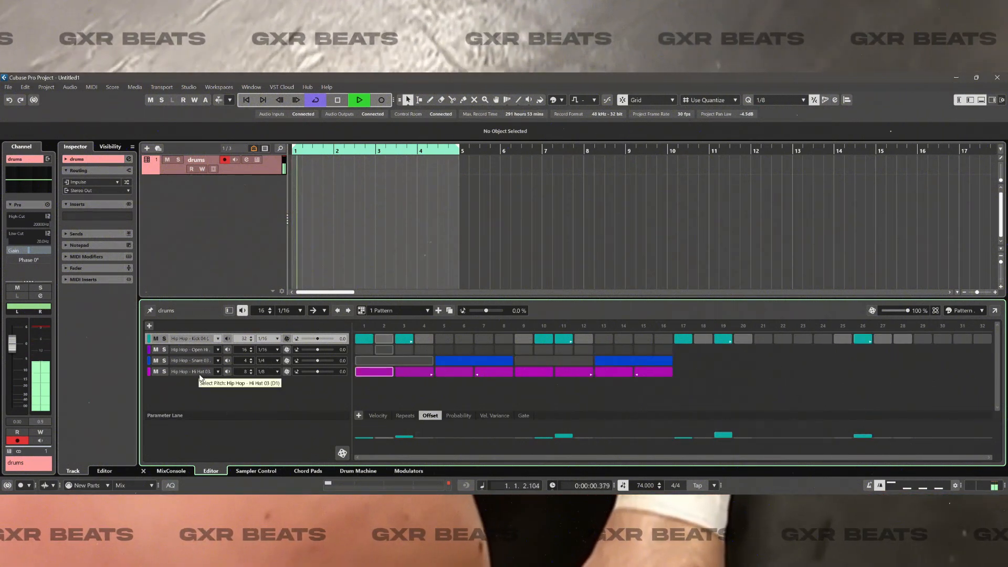
Offset the snare hit on step 2 slightly earlier
{"action": "left_click", "coordinate": [194, 360]}
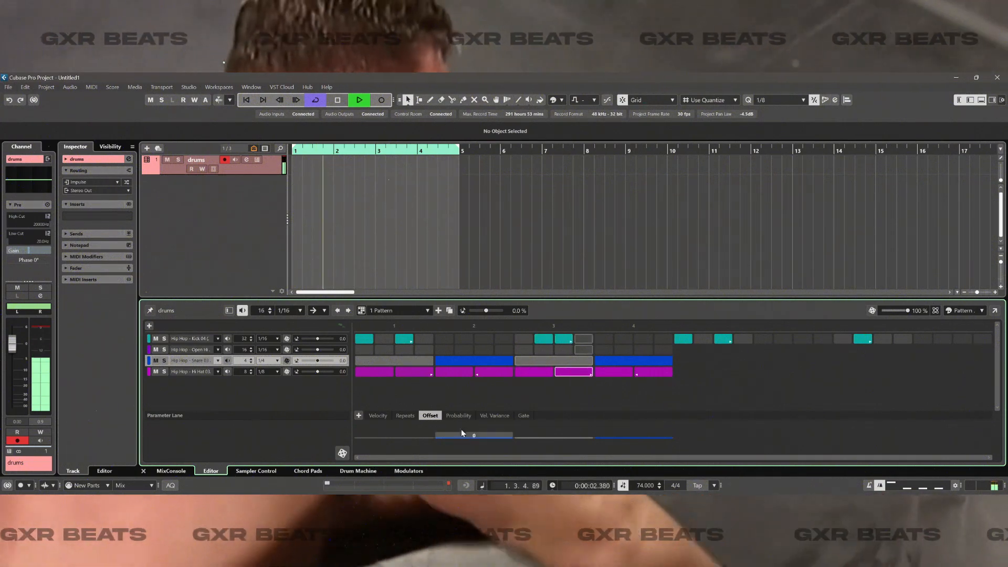
{"action": "left_click", "coordinate": [481, 441]}
{"action": "left_click_drag", "start_coordinate": [483, 439], "coordinate": [483, 439]}
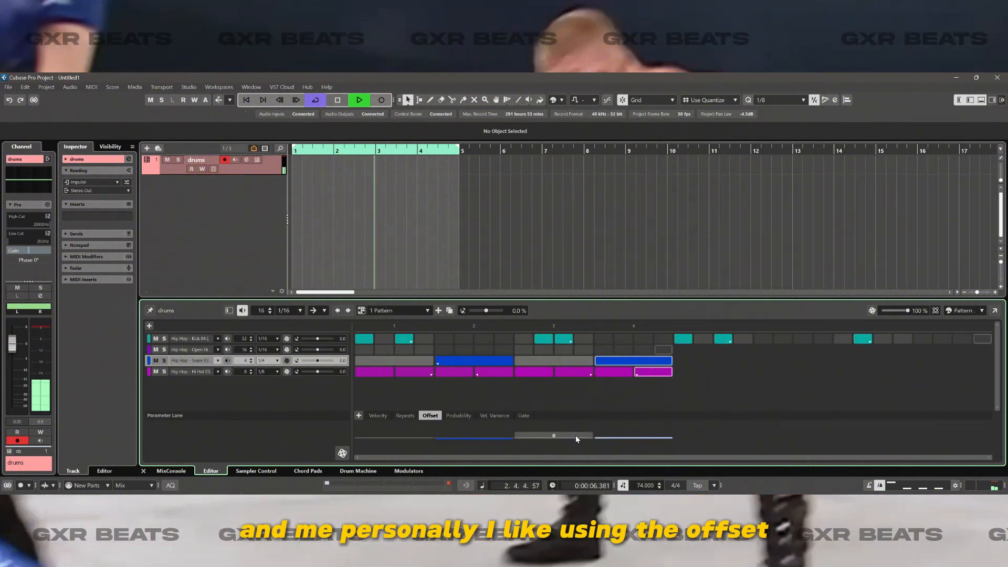
Remove the offset from the snare hit on step 2 and set the step 4 snare hit's offset to 10
{"action": "left_click", "coordinate": [498, 439]}
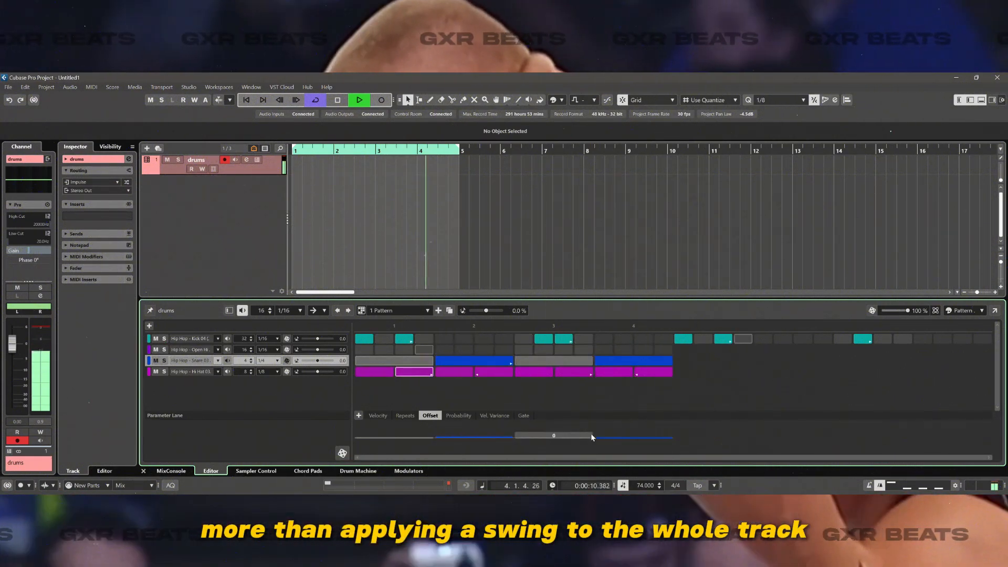
{"action": "left_click", "coordinate": [619, 436]}
{"action": "left_click_drag", "start_coordinate": [619, 437], "coordinate": [618, 436]}
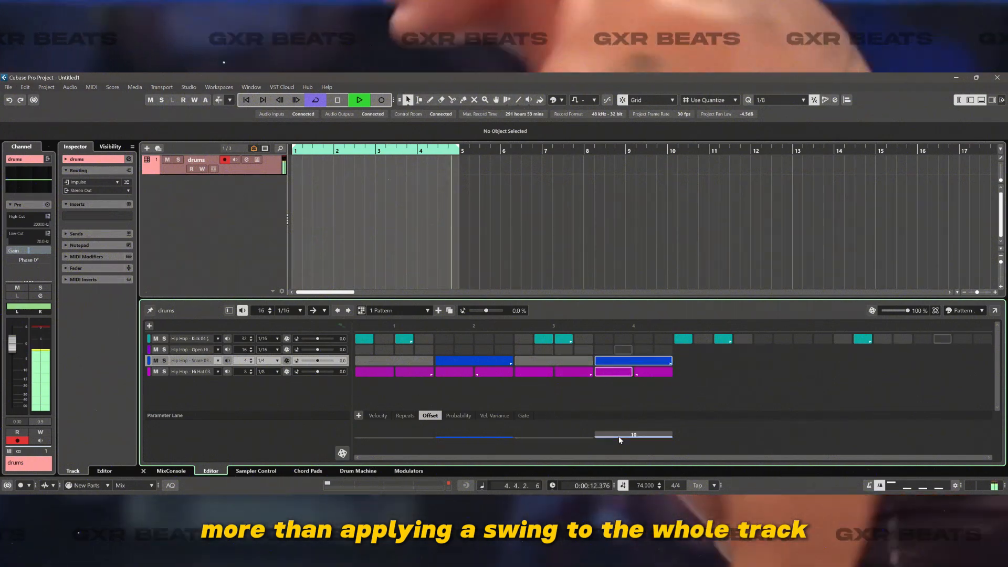
{"action": "left_click", "coordinate": [477, 437]}
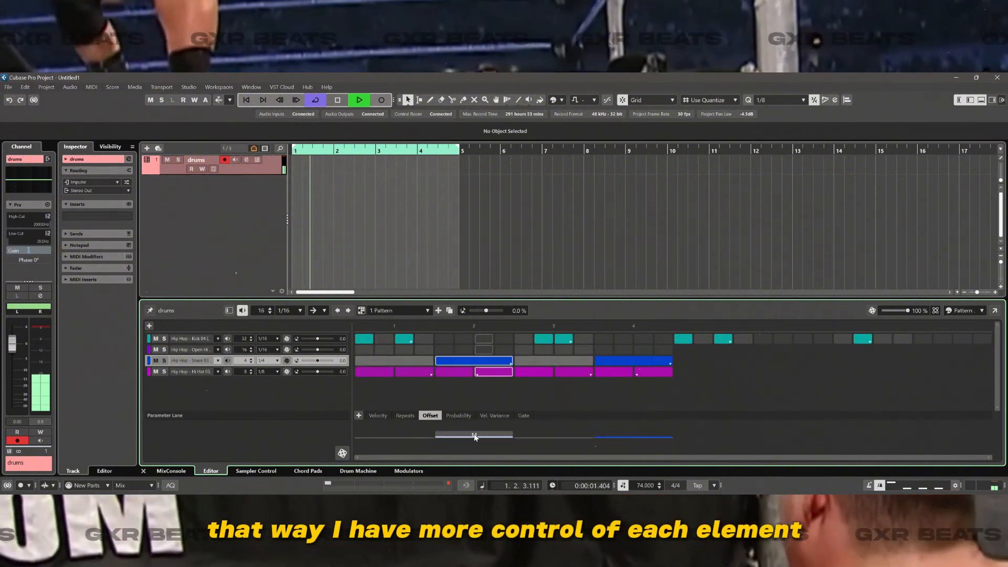
{"action": "left_click_drag", "start_coordinate": [477, 436], "coordinate": [479, 437]}
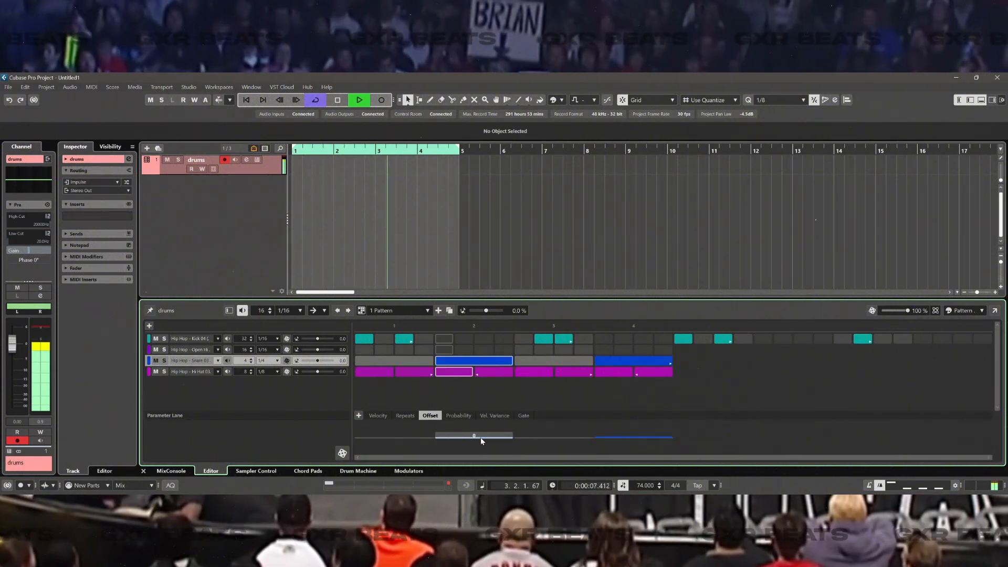
{"action": "left_click", "coordinate": [634, 435]}
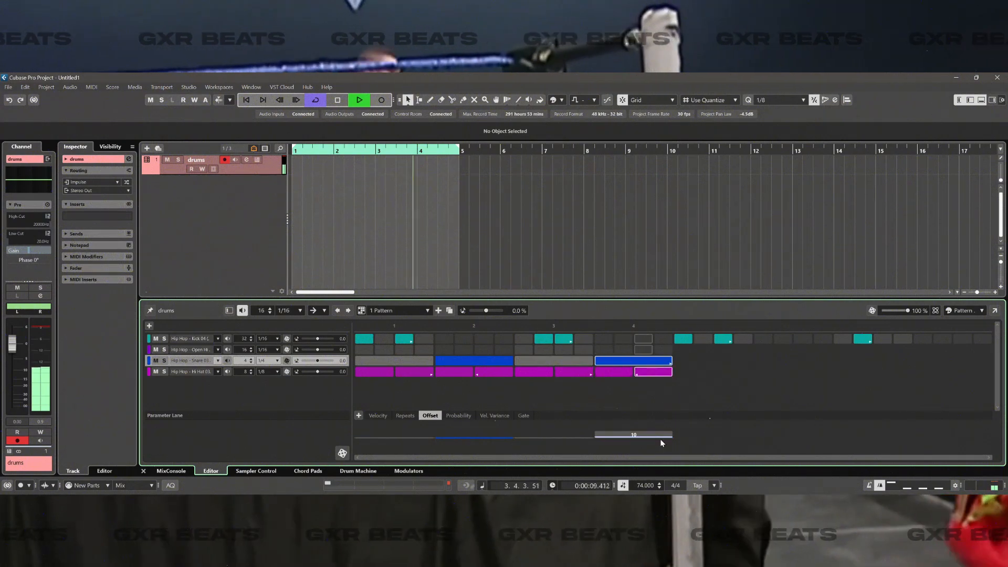
{"action": "key", "text": "space"}
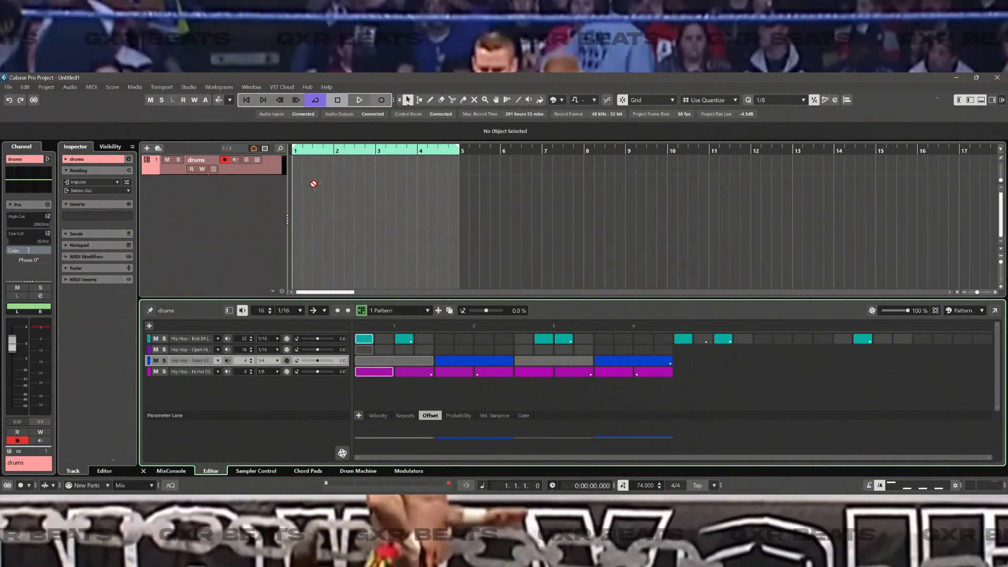
Place the drum pattern on the drums track at bar 1 and play it back
{"action": "left_click_drag", "start_coordinate": [361, 310], "coordinate": [292, 164]}
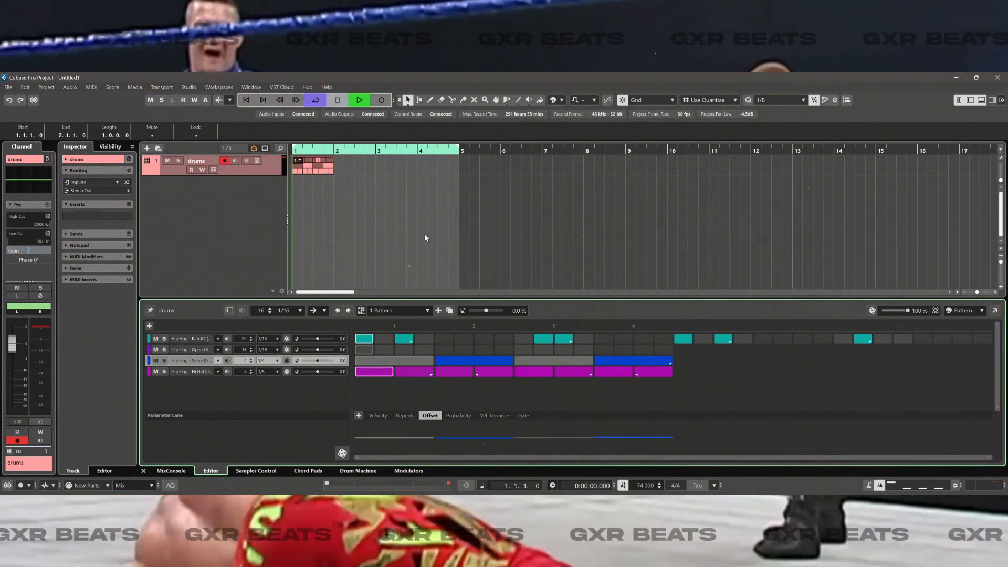
{"action": "key", "text": "space"}
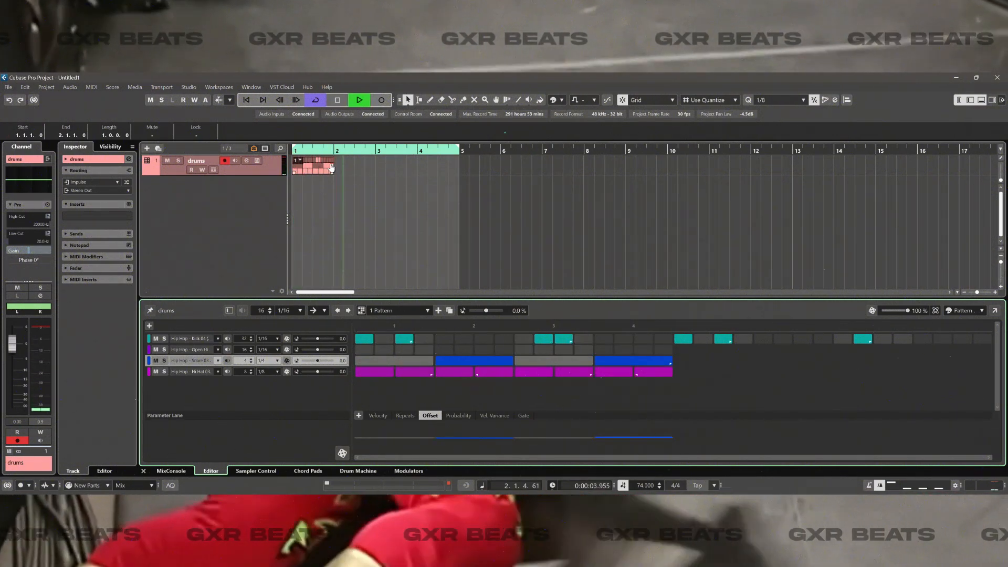
{"action": "key", "text": "space"}
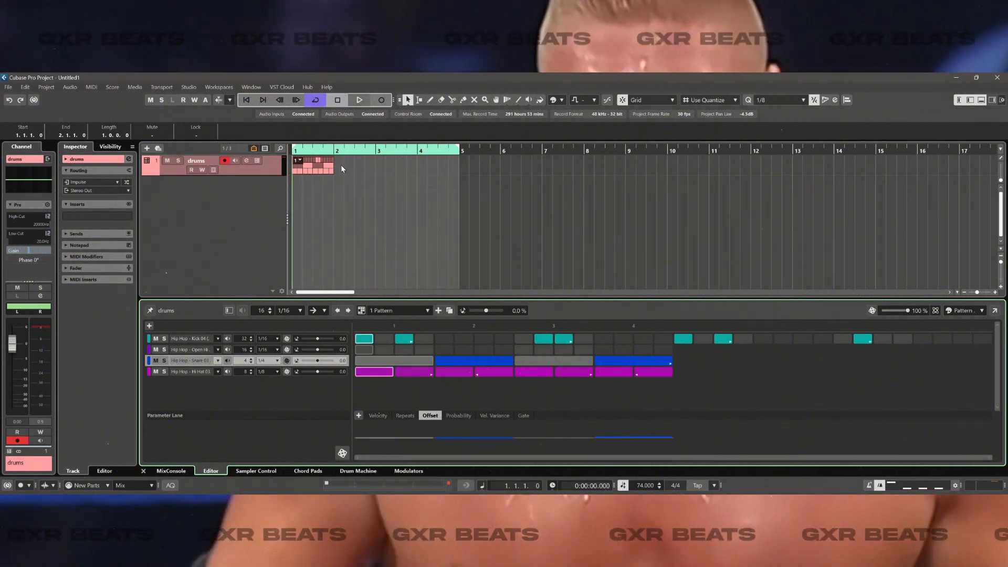
Lengthen the drum pattern event to two bars and copy it to bar 3 to fill the four-bar loop
{"action": "left_click_drag", "start_coordinate": [331, 173], "coordinate": [353, 172]}
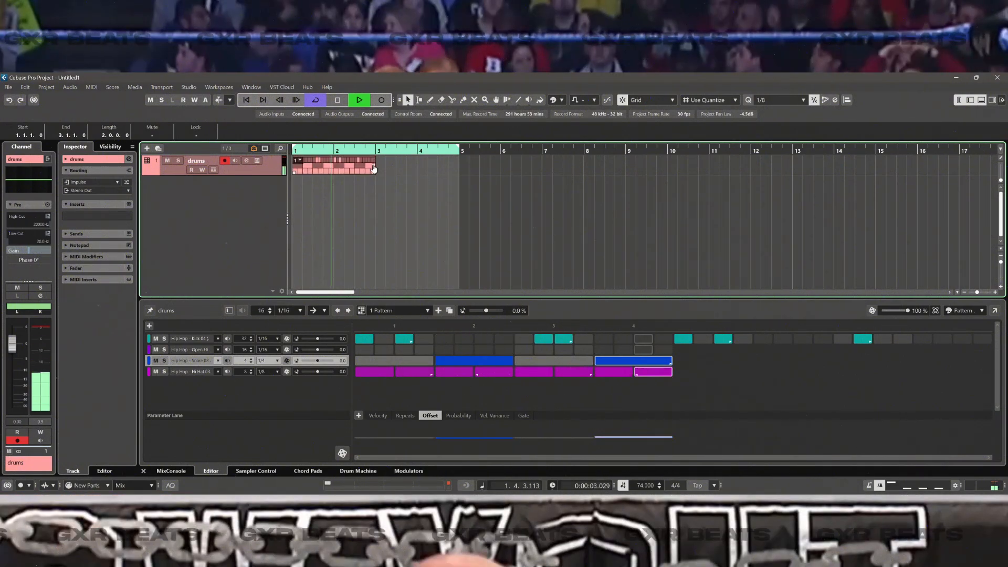
{"action": "left_click_drag", "start_coordinate": [387, 169], "coordinate": [470, 194]}
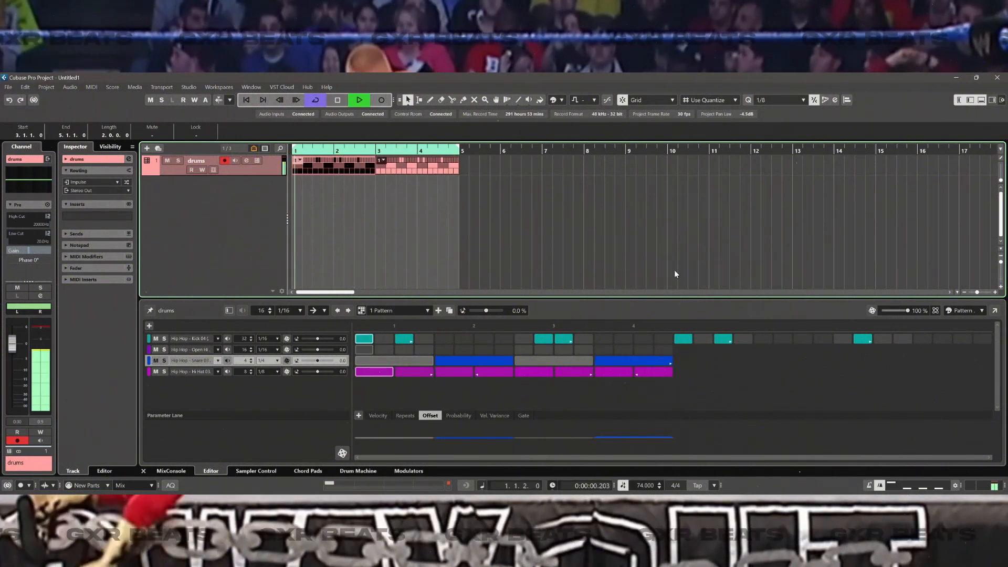
Open the Hip Hop Vault collection from Loops & Samples in the media browser
{"action": "left_click", "coordinate": [991, 100]}
{"action": "left_click", "coordinate": [900, 169]}
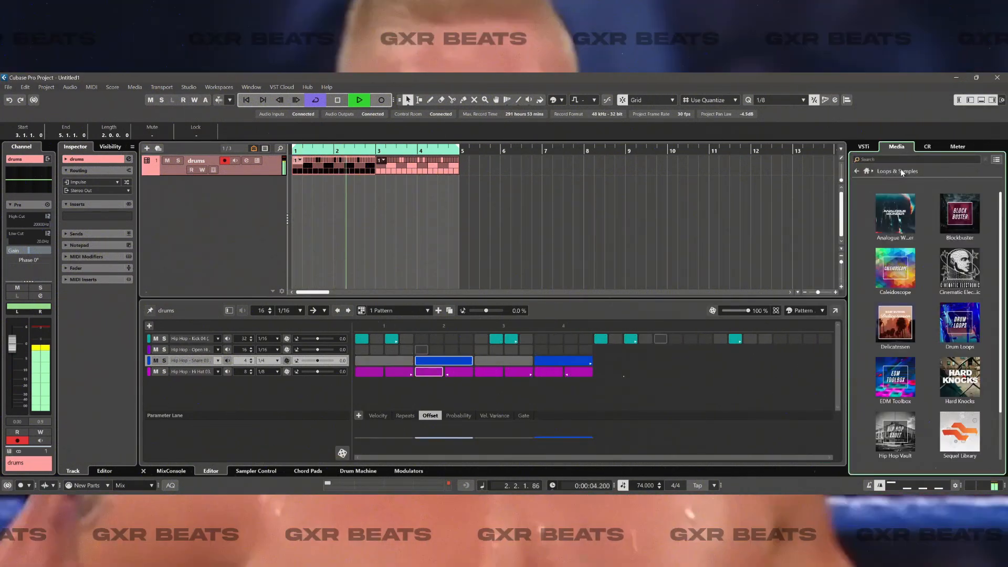
{"action": "left_click", "coordinate": [904, 435]}
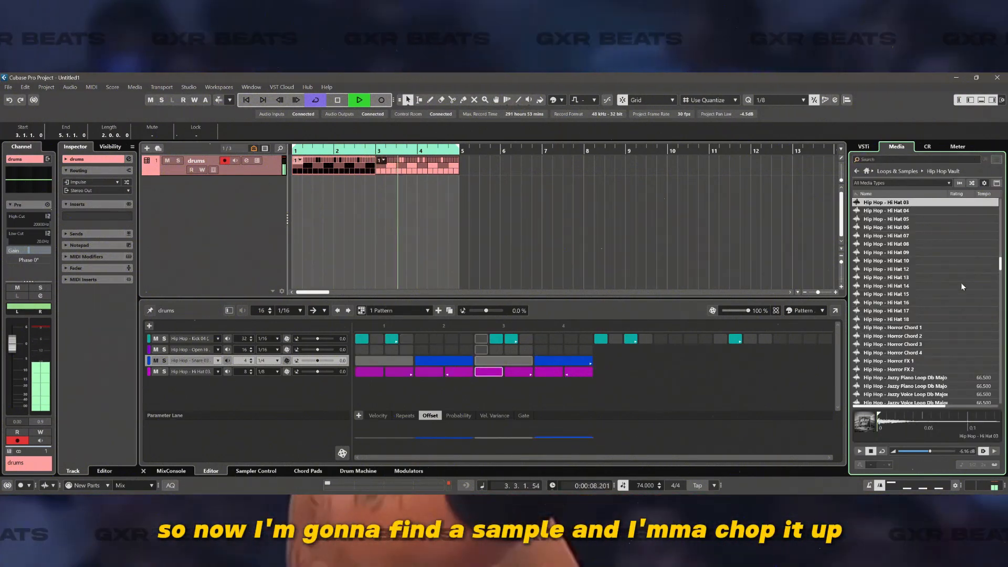
Audition the Jazzy, Luxury and Nasty loops in the Hip Hop Vault to find a sample for chopping
{"action": "scroll", "coordinate": [963, 286], "scroll_direction": "down", "scroll_amount": 5}
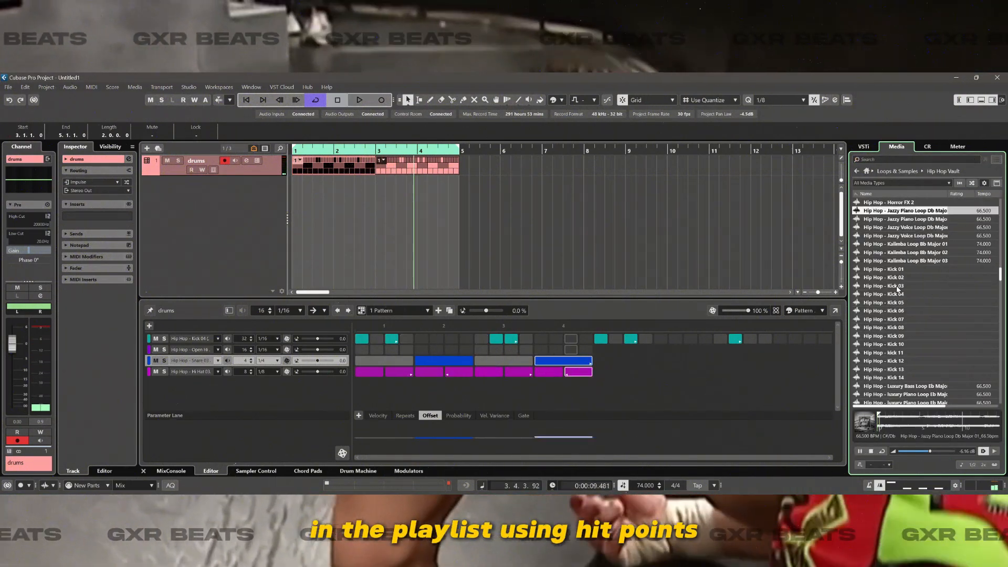
{"action": "scroll", "coordinate": [897, 288], "scroll_direction": "up", "scroll_amount": 1}
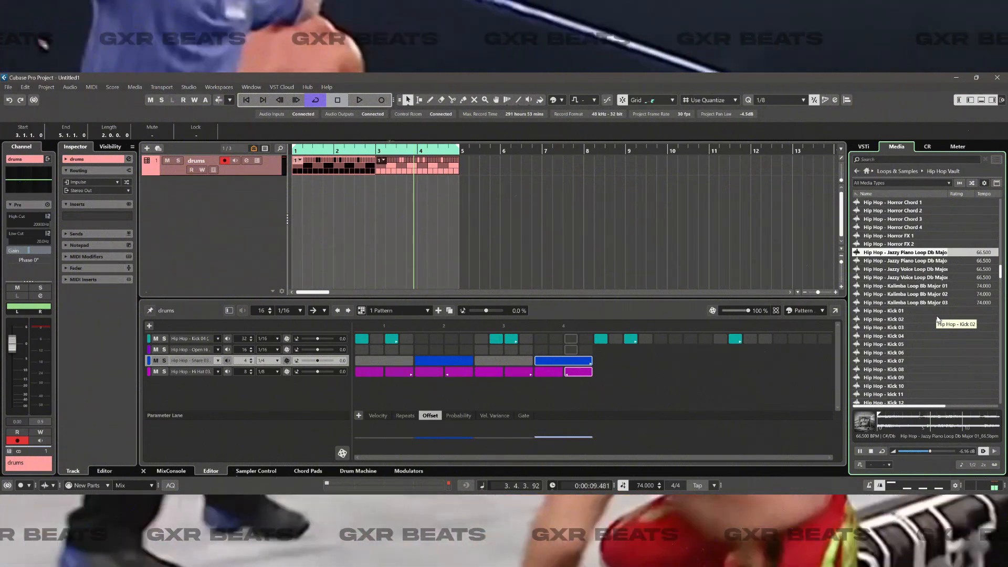
{"action": "left_click", "coordinate": [928, 261]}
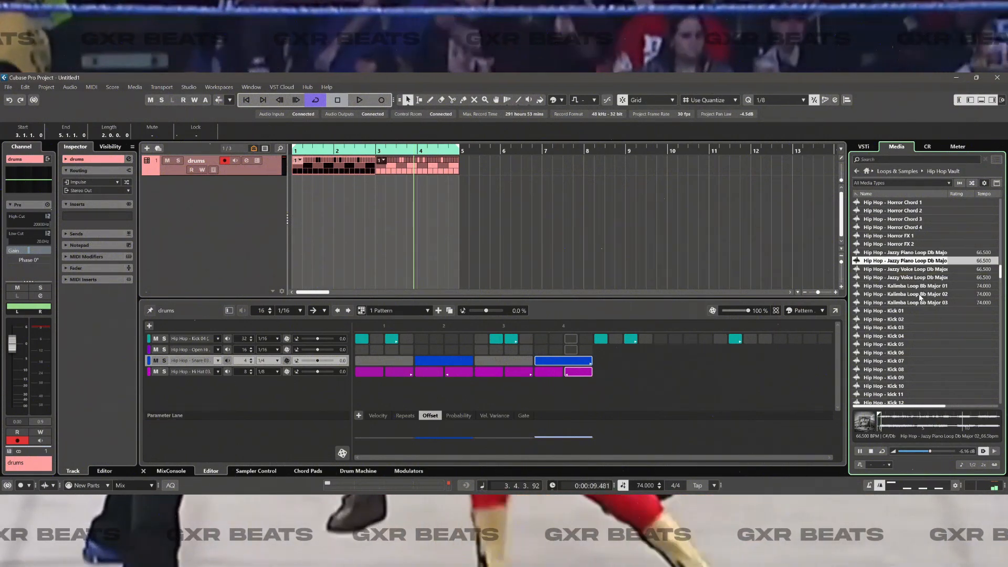
{"action": "left_click", "coordinate": [924, 277]}
{"action": "scroll", "coordinate": [915, 340], "scroll_direction": "down", "scroll_amount": 7}
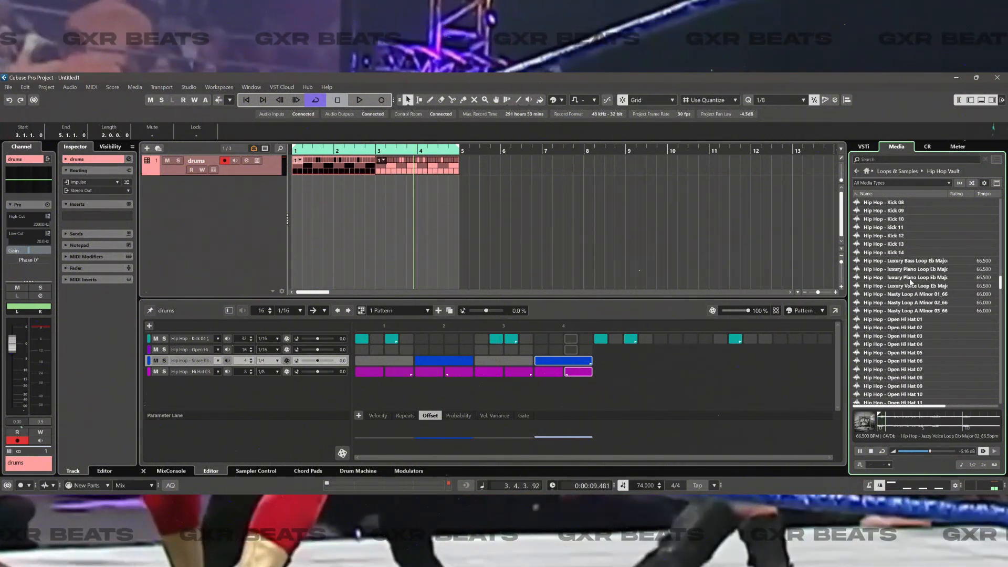
{"action": "left_click", "coordinate": [911, 278]}
{"action": "left_click", "coordinate": [919, 262]}
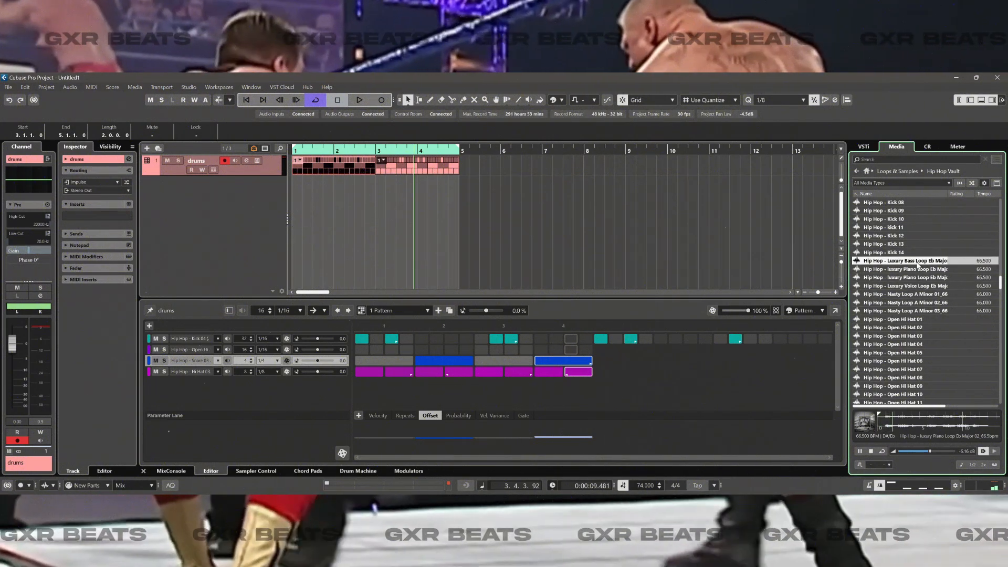
{"action": "left_click", "coordinate": [922, 269]}
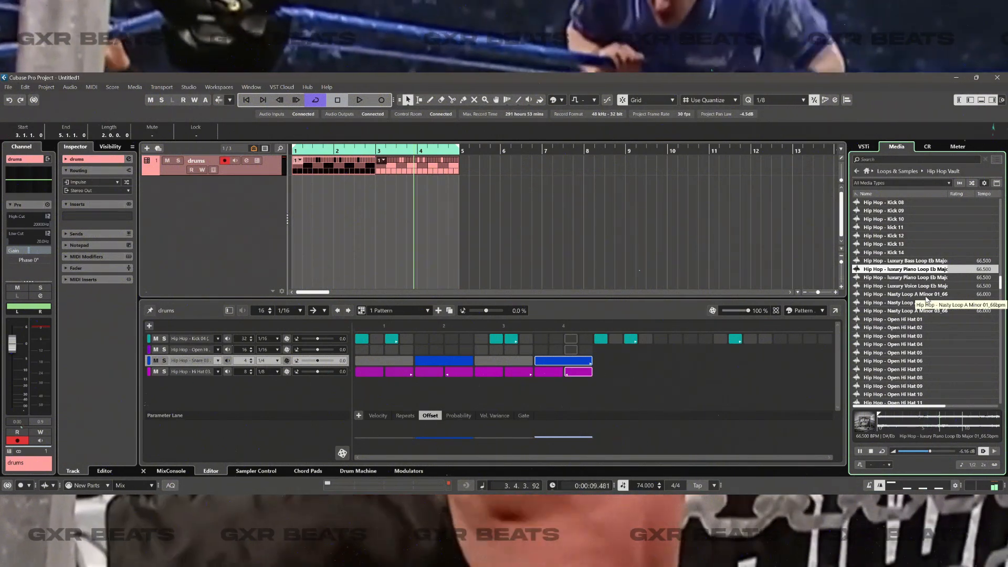
{"action": "left_click", "coordinate": [926, 295]}
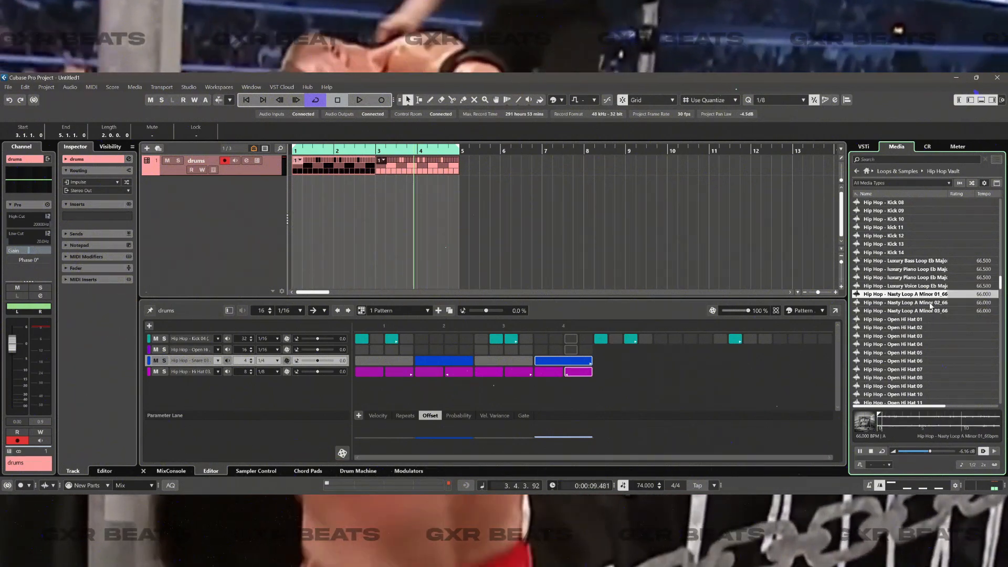
{"action": "left_click", "coordinate": [932, 303]}
{"action": "left_click", "coordinate": [938, 311]}
Audition the F Minor, B Minor, Ab Minor and G Minor piano loops and several Sad Synth loops
{"action": "scroll", "coordinate": [937, 314], "scroll_direction": "down", "scroll_amount": 10}
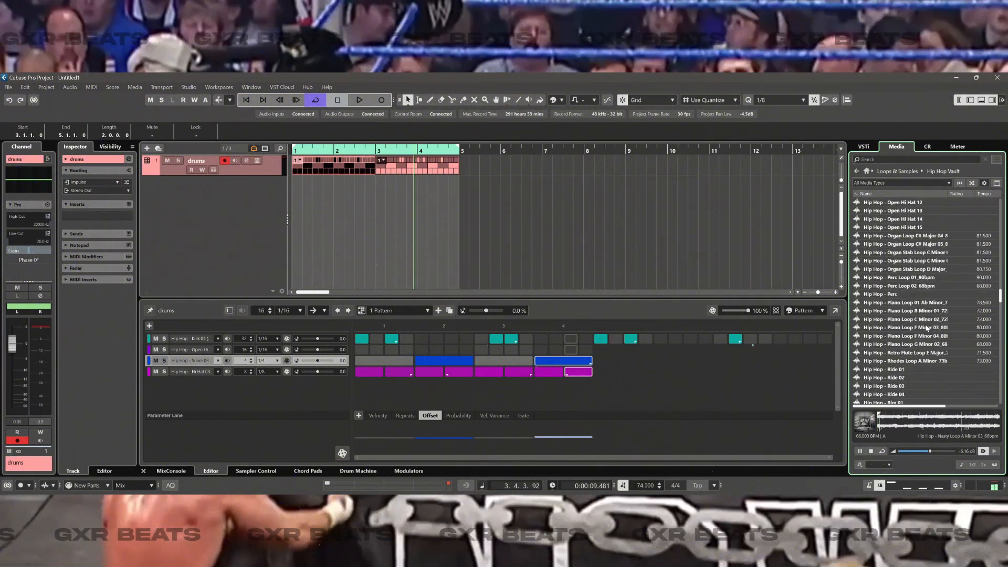
{"action": "left_click", "coordinate": [926, 287]}
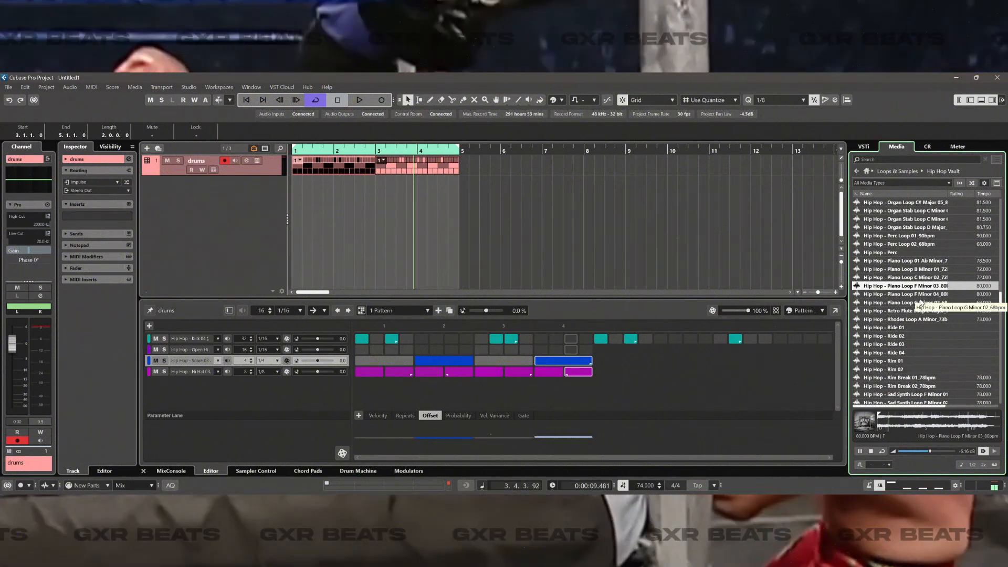
{"action": "left_click", "coordinate": [906, 271]}
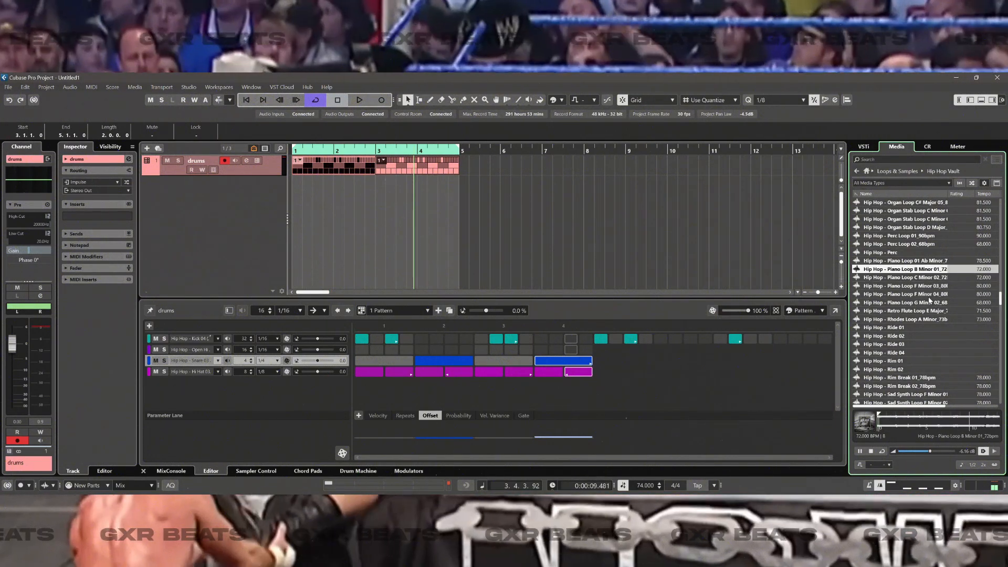
{"action": "left_click", "coordinate": [915, 261]}
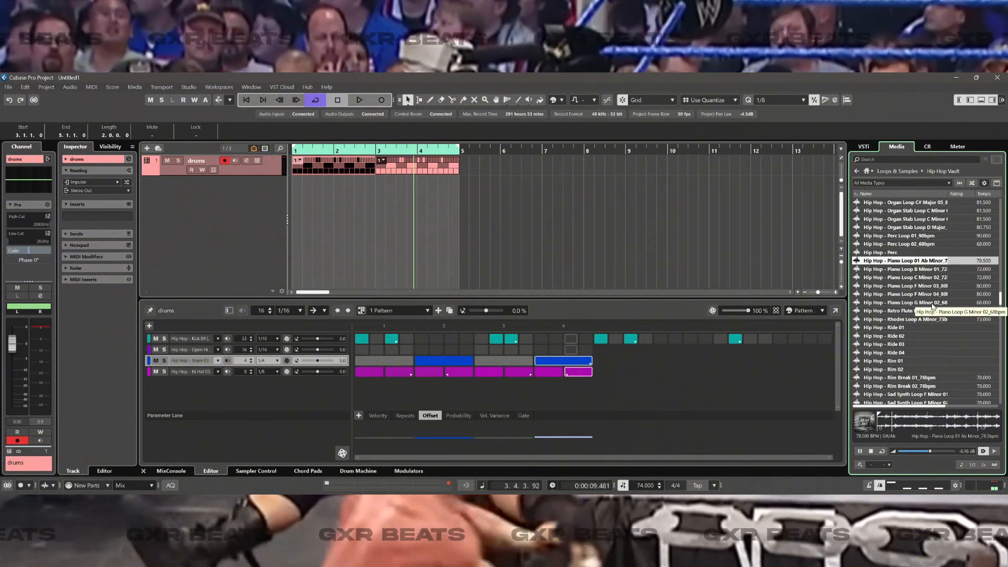
{"action": "left_click", "coordinate": [932, 304]}
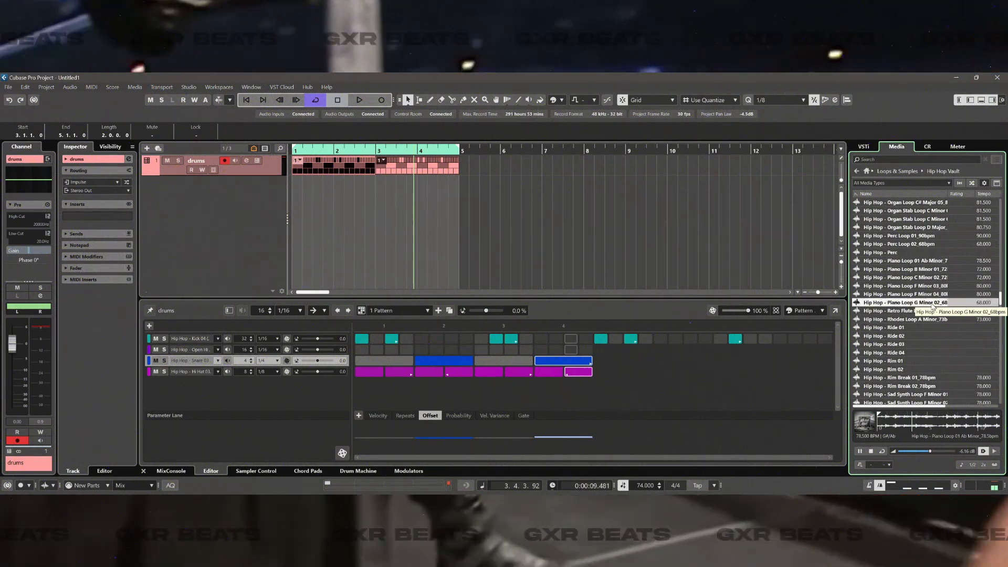
{"action": "scroll", "coordinate": [921, 320], "scroll_direction": "down", "scroll_amount": 3}
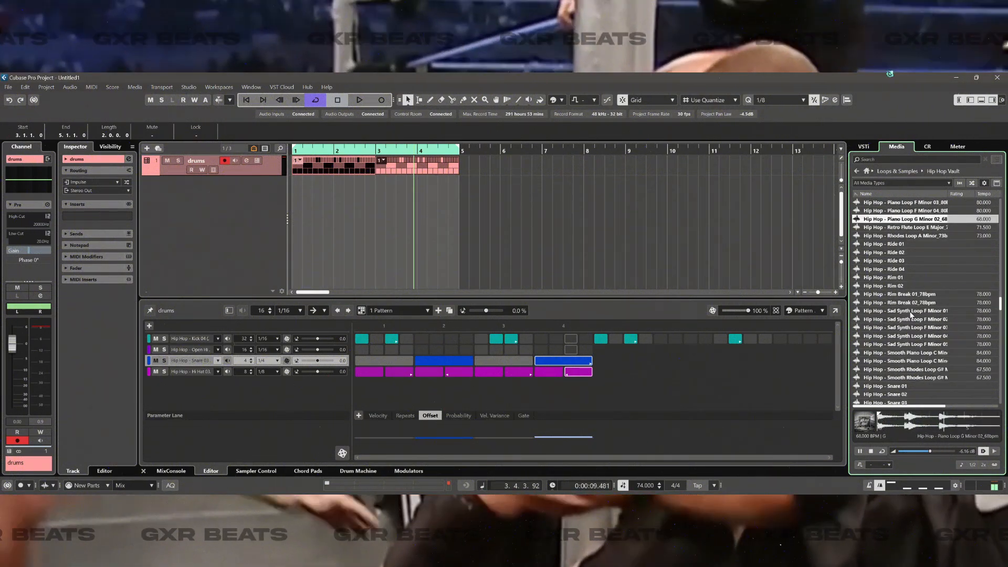
{"action": "left_click", "coordinate": [914, 312]}
{"action": "scroll", "coordinate": [918, 333], "scroll_direction": "down", "scroll_amount": 1}
{"action": "left_click", "coordinate": [912, 293]}
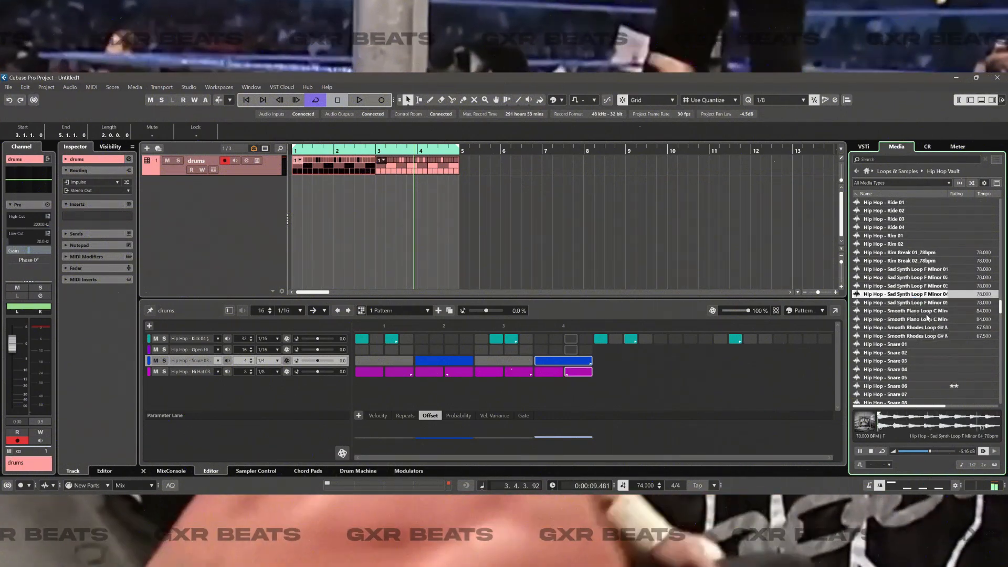
{"action": "left_click", "coordinate": [915, 287]}
Add the Smooth Piano Loop C Minor 02 sample to a new track below the drums, starting at bar 1
{"action": "left_click", "coordinate": [926, 320]}
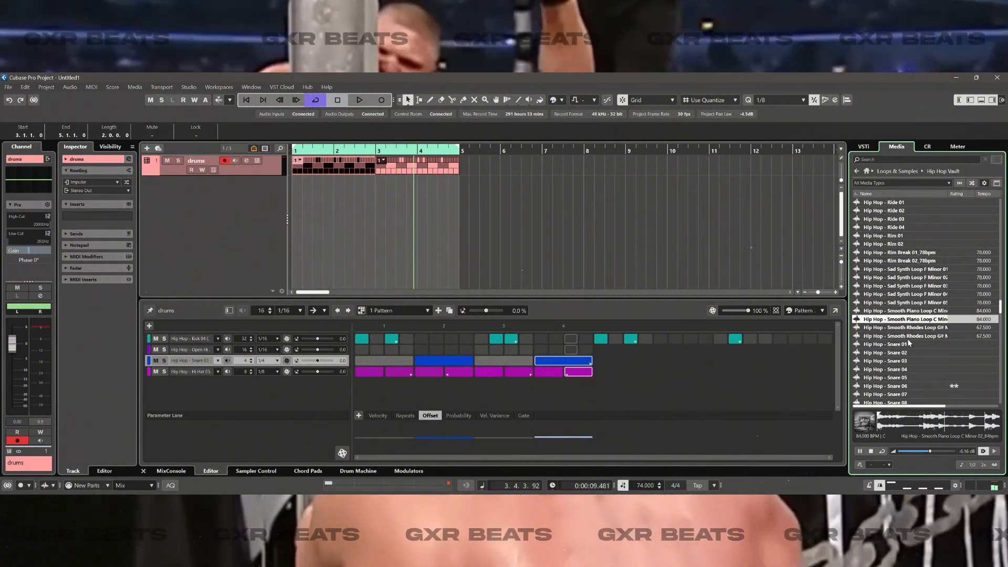
{"action": "left_click_drag", "start_coordinate": [907, 322], "coordinate": [292, 188]}
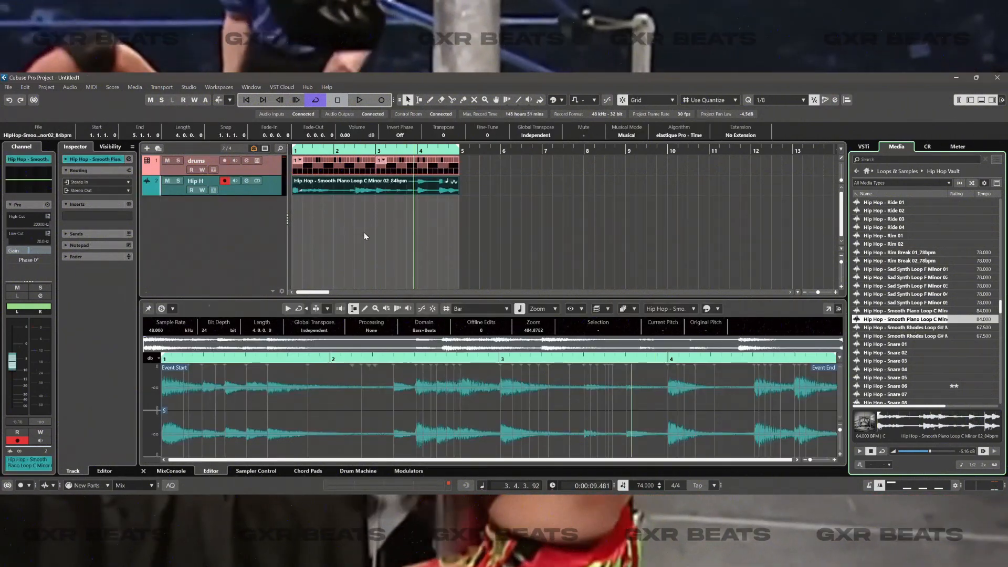
{"action": "left_click", "coordinate": [542, 198]}
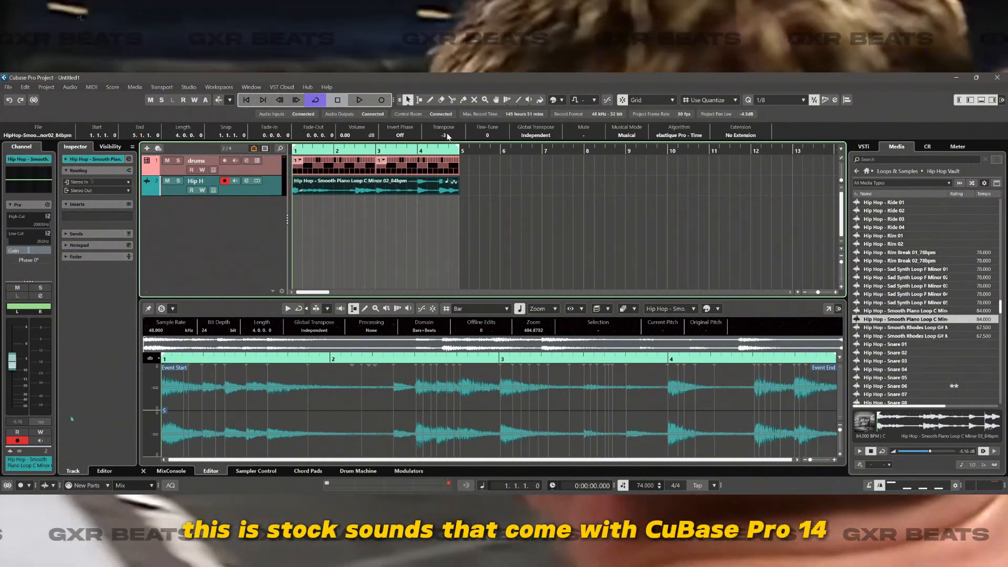
Transpose the piano loop to -5 while playing it with the drums
{"action": "key", "text": "space"}
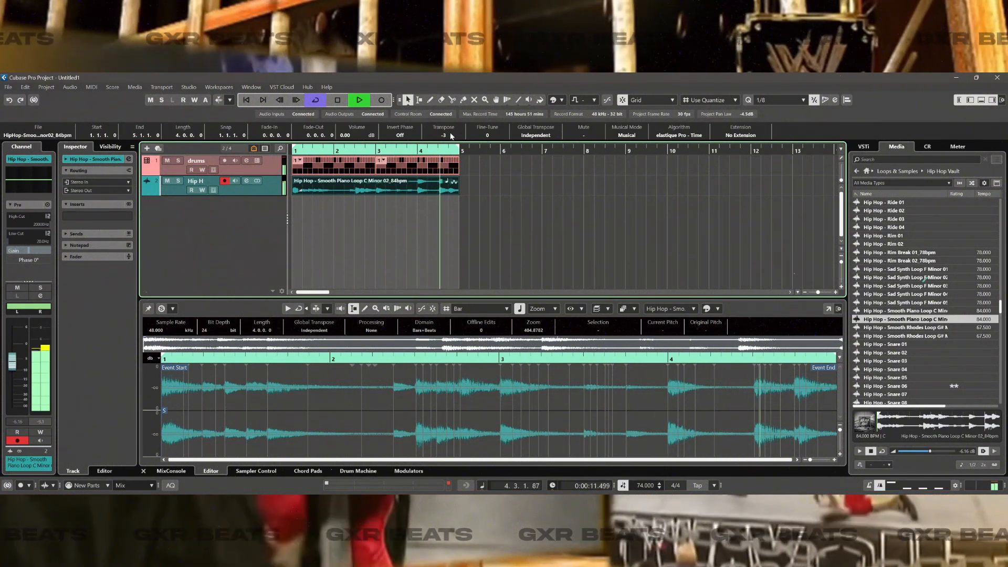
{"action": "scroll", "coordinate": [450, 135], "scroll_direction": "down", "scroll_amount": 2}
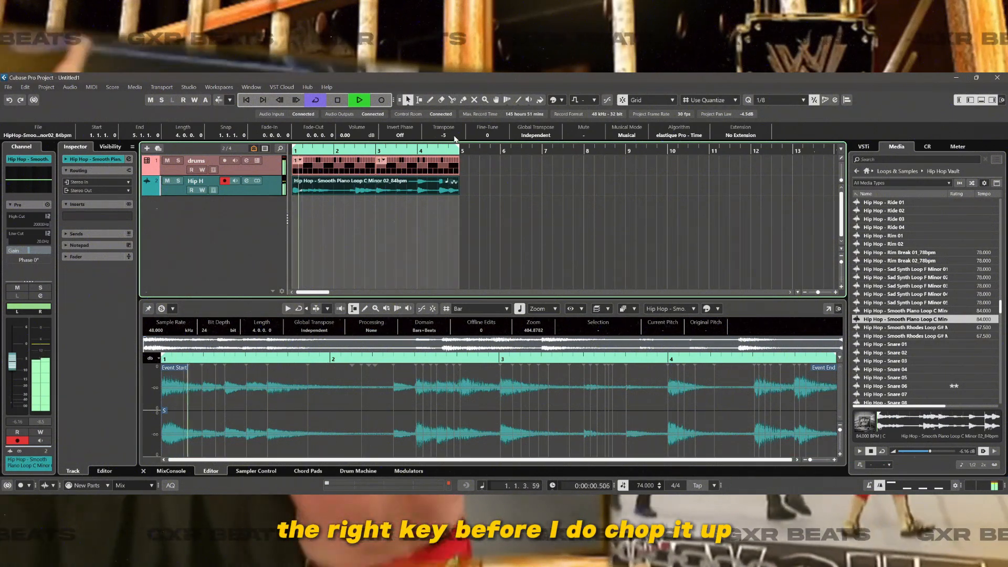
{"action": "key", "text": "space"}
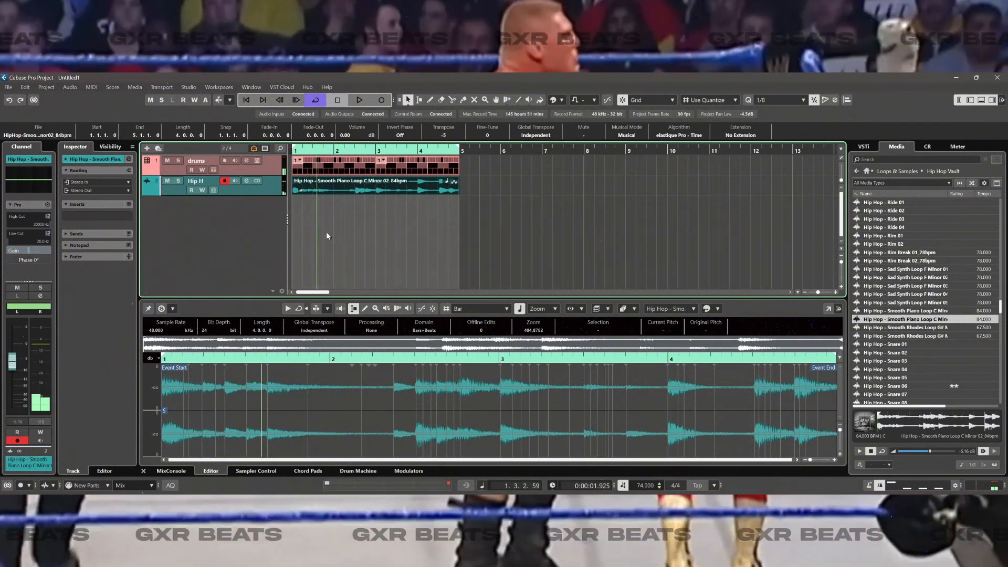
Open the piano loop in the full Sample Editor and enable hitpoint editing
{"action": "double_click", "coordinate": [366, 191]}
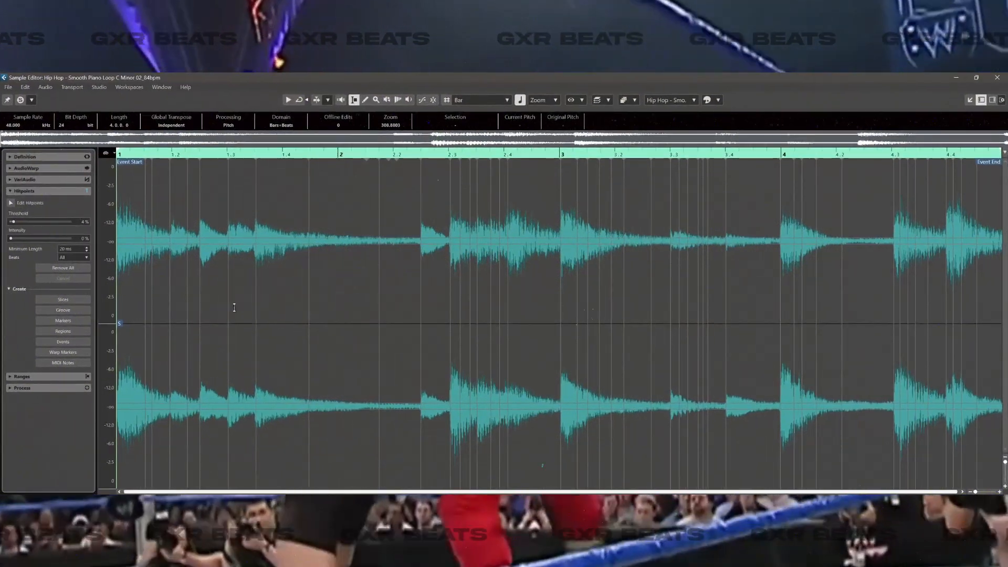
{"action": "left_click", "coordinate": [14, 202]}
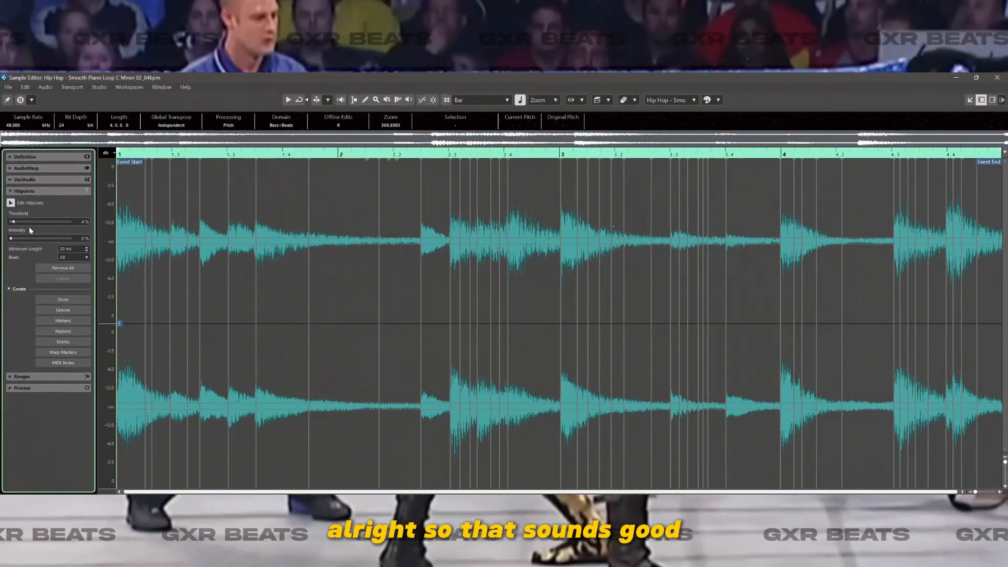
Set the hitpoint threshold to 28% and the intensity to 6%, and play back several of the resulting piano slices
{"action": "mouse_move", "coordinate": [29, 222]}
{"action": "left_mouse_down"}
{"action": "mouse_move", "coordinate": [39, 220]}
{"action": "mouse_move", "coordinate": [24, 239]}
{"action": "mouse_move", "coordinate": [51, 239]}
{"action": "mouse_move", "coordinate": [16, 233]}
{"action": "left_mouse_up"}
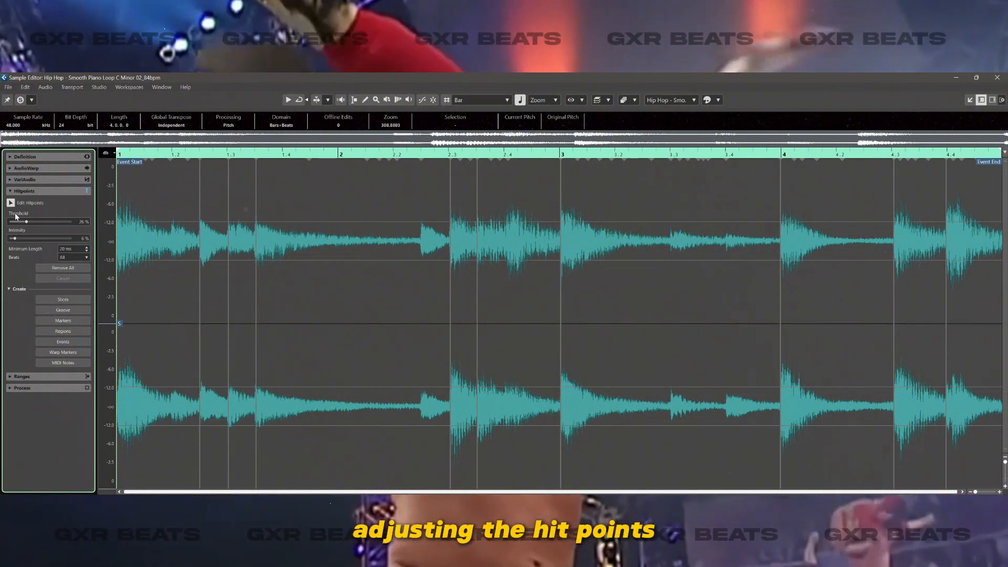
{"action": "mouse_move", "coordinate": [26, 222]}
{"action": "left_mouse_down"}
{"action": "mouse_move", "coordinate": [37, 233]}
{"action": "mouse_move", "coordinate": [26, 227]}
{"action": "mouse_move", "coordinate": [27, 237]}
{"action": "mouse_move", "coordinate": [16, 237]}
{"action": "left_mouse_up"}
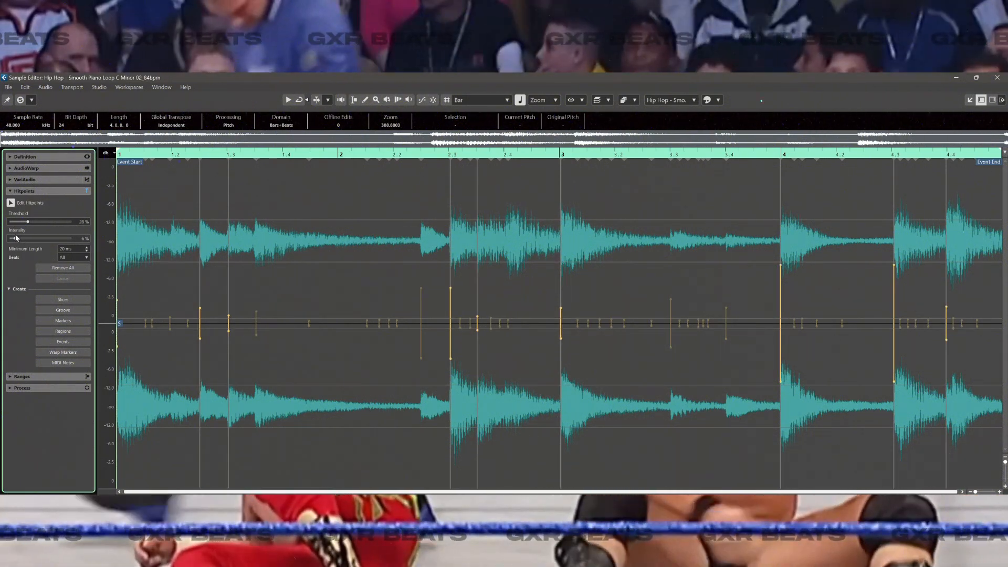
{"action": "left_click", "coordinate": [130, 225]}
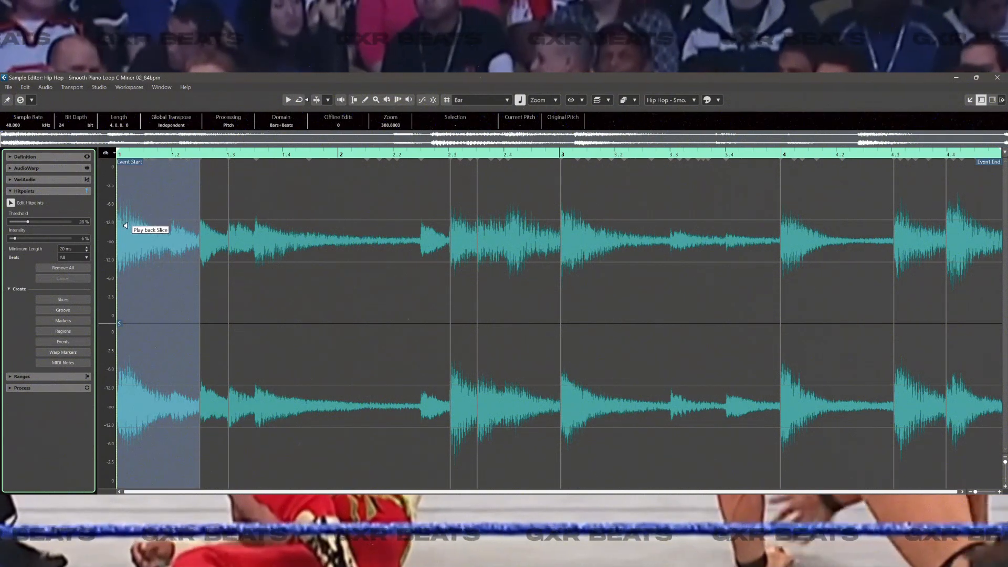
{"action": "left_click", "coordinate": [226, 237]}
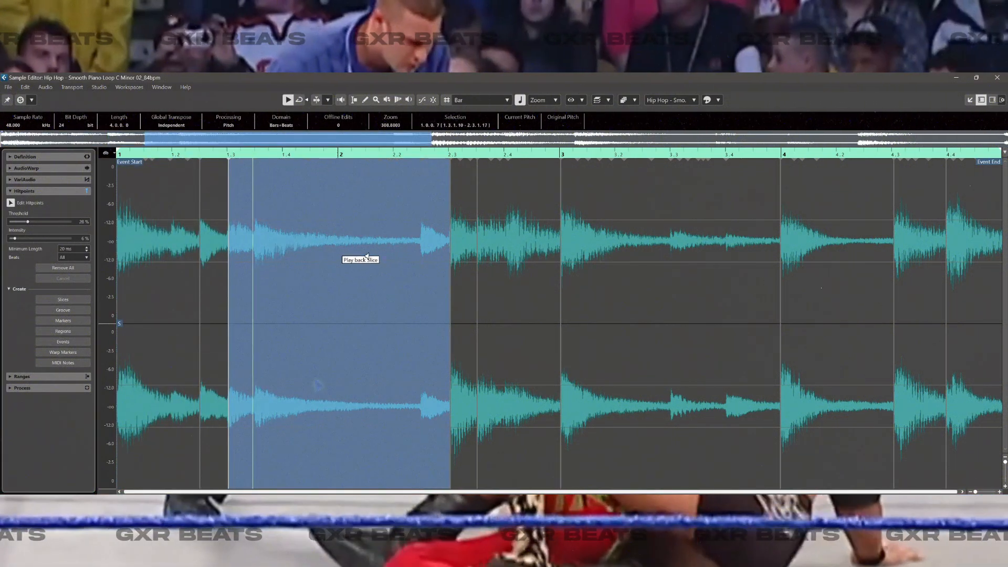
{"action": "left_click", "coordinate": [456, 242]}
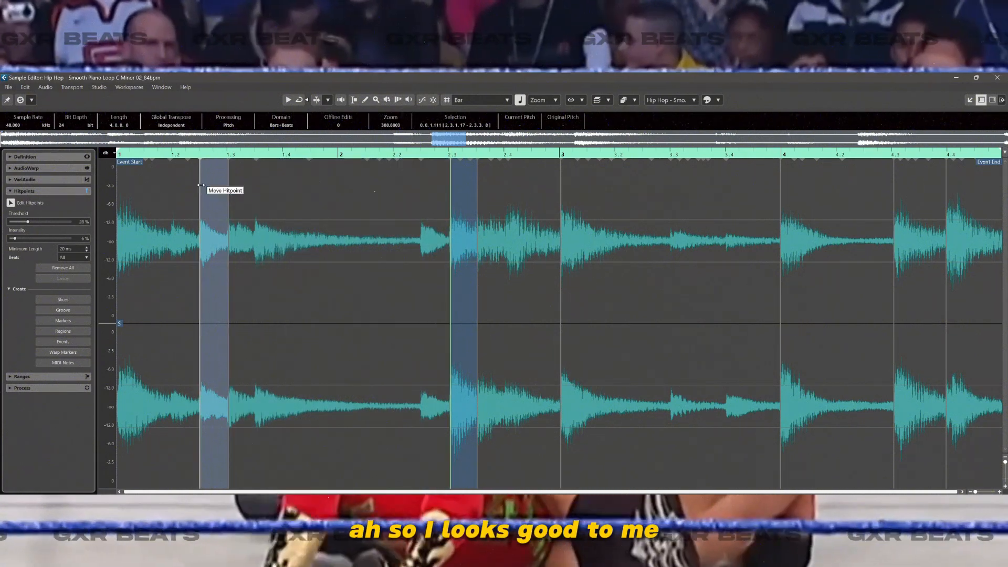
Move the first hitpoint after the loop start earlier, onto the note at beat 1.2, and play back the surrounding slices
{"action": "left_click_drag", "start_coordinate": [201, 185], "coordinate": [169, 188]}
{"action": "left_click", "coordinate": [152, 223]}
{"action": "left_click", "coordinate": [151, 222]}
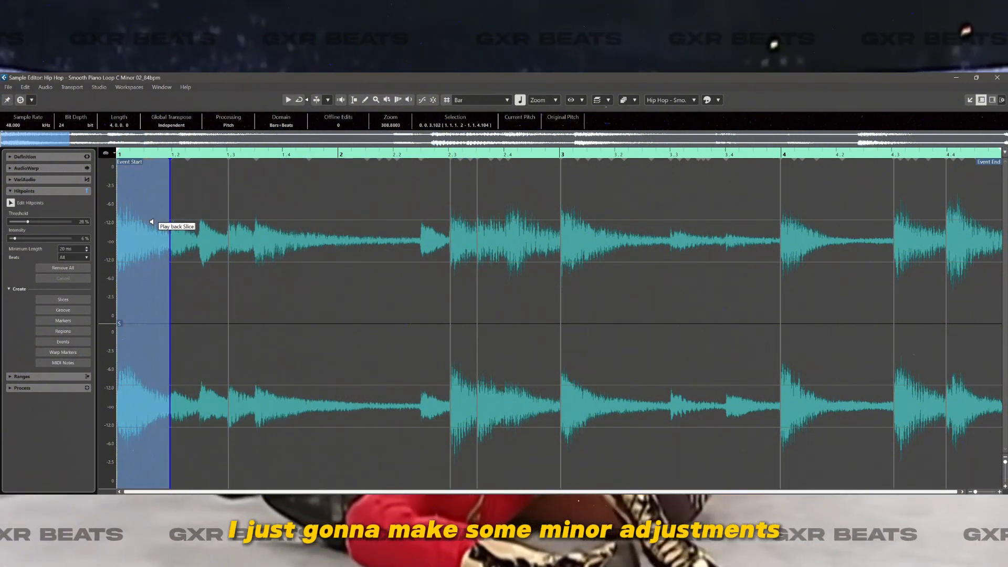
{"action": "left_click", "coordinate": [191, 225]}
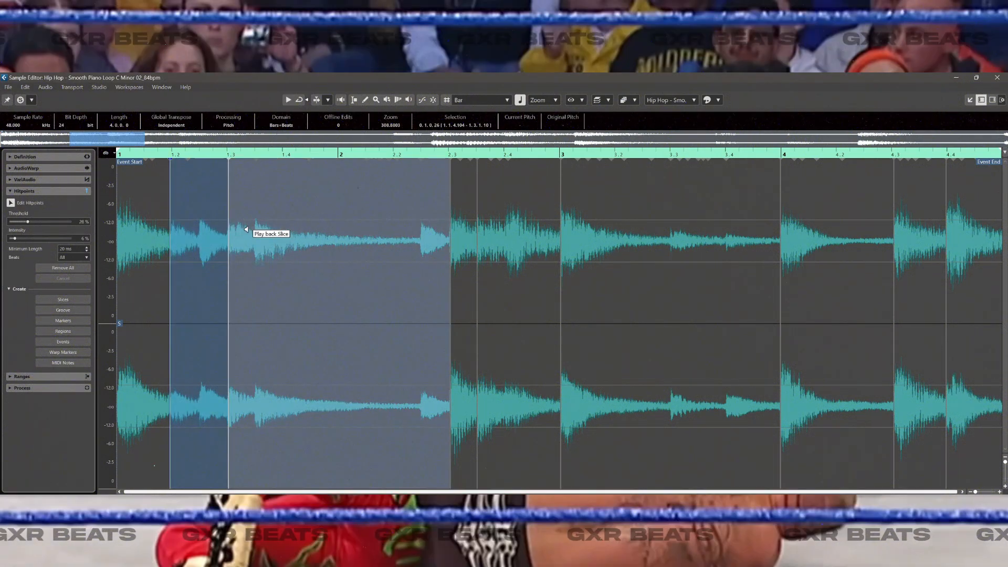
{"action": "left_click", "coordinate": [265, 229]}
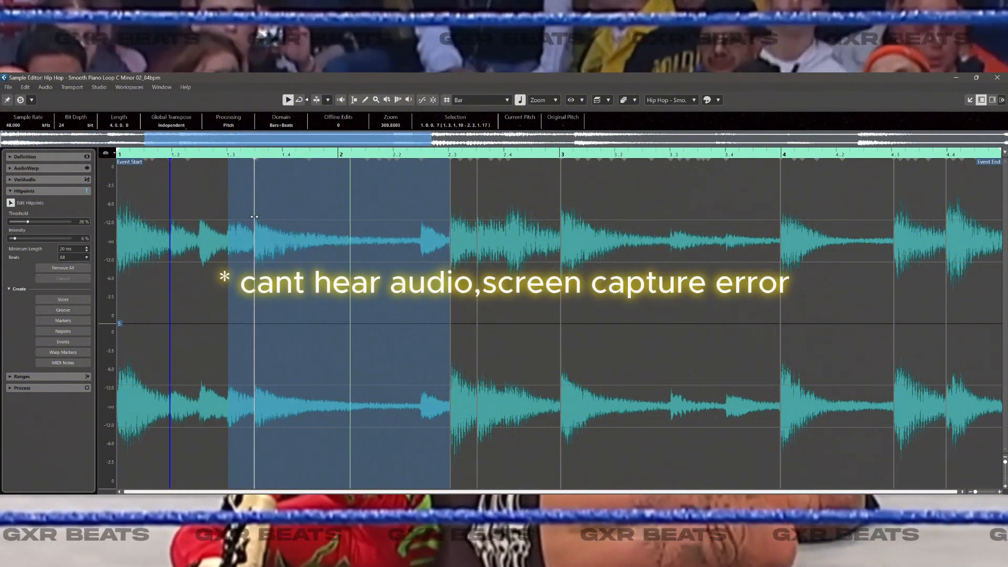
Move the hitpoint at beat 1.3 later onto the following note and play back the slices on both sides of it
{"action": "left_click", "coordinate": [142, 232]}
{"action": "left_click", "coordinate": [209, 232]}
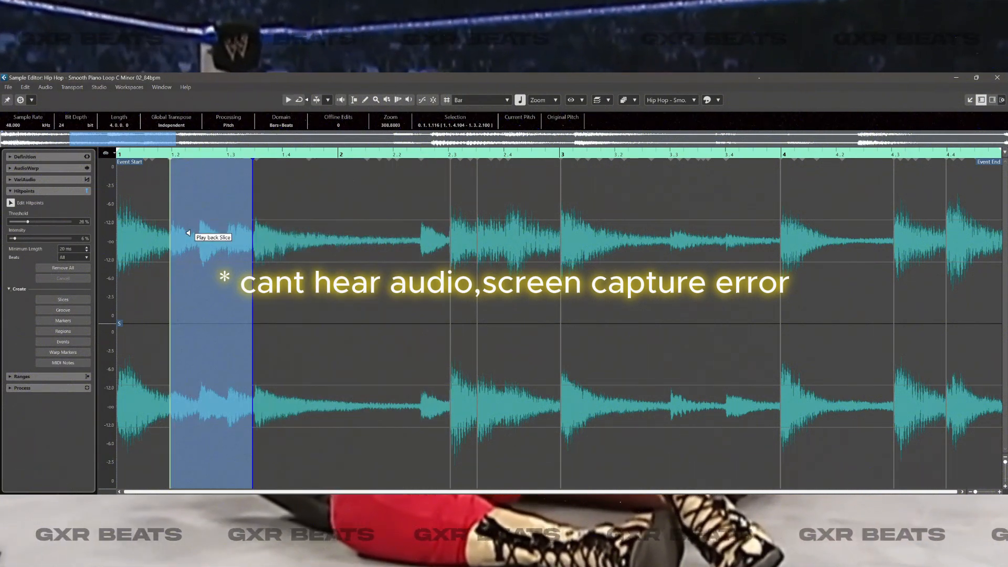
{"action": "left_click", "coordinate": [152, 230]}
{"action": "left_click", "coordinate": [198, 234]}
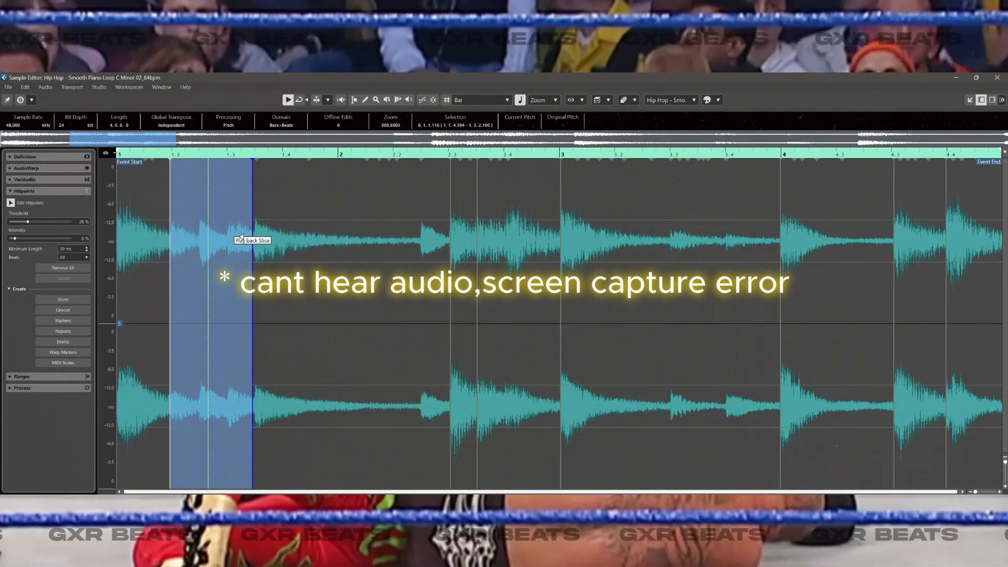
{"action": "left_click", "coordinate": [297, 239]}
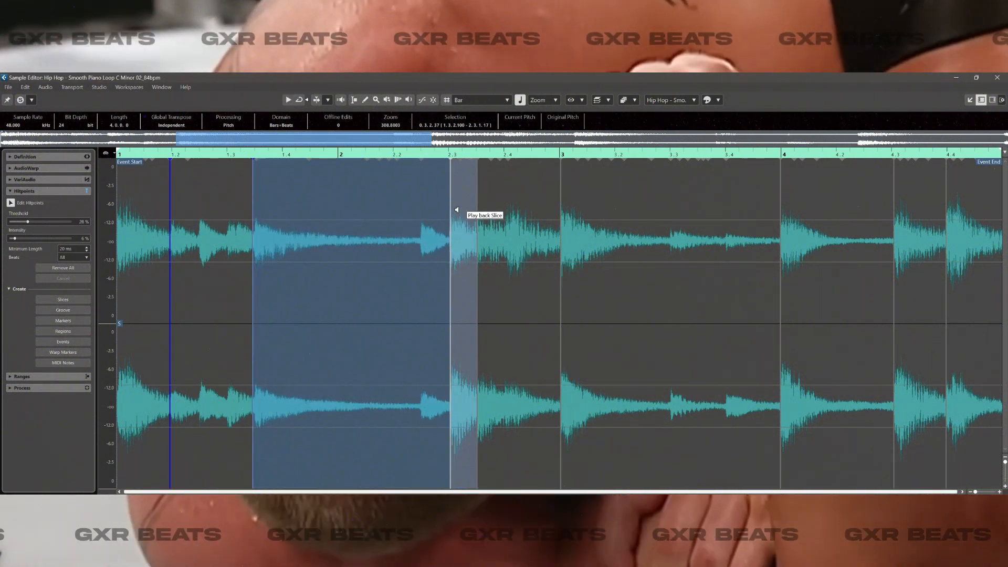
Move the hitpoint at beat 2.3 earlier onto the preceding note, check the remaining slices and slice the loop at its hitpoints
{"action": "left_click_drag", "start_coordinate": [450, 204], "coordinate": [421, 207]}
{"action": "left_click", "coordinate": [432, 226]}
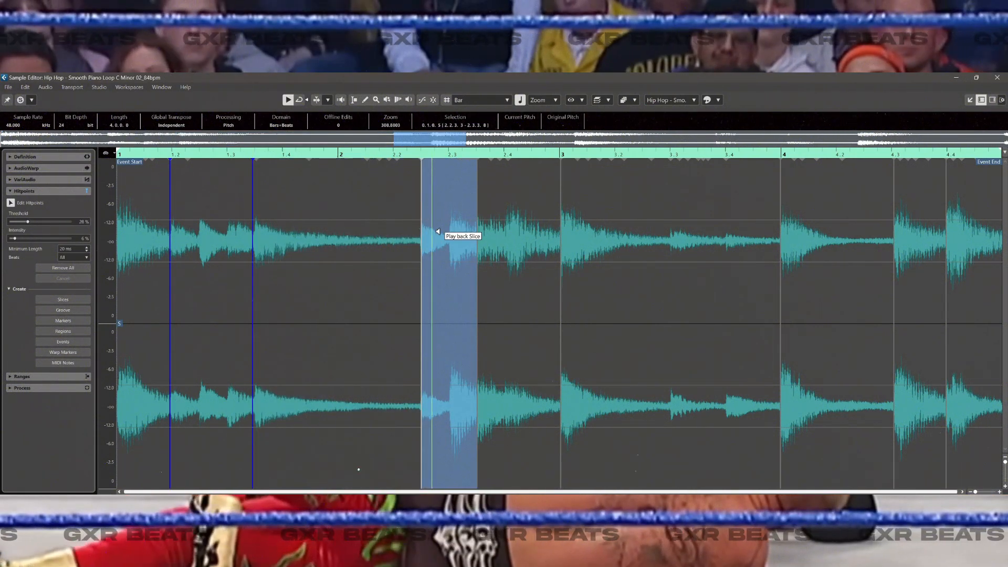
{"action": "left_click", "coordinate": [482, 216]}
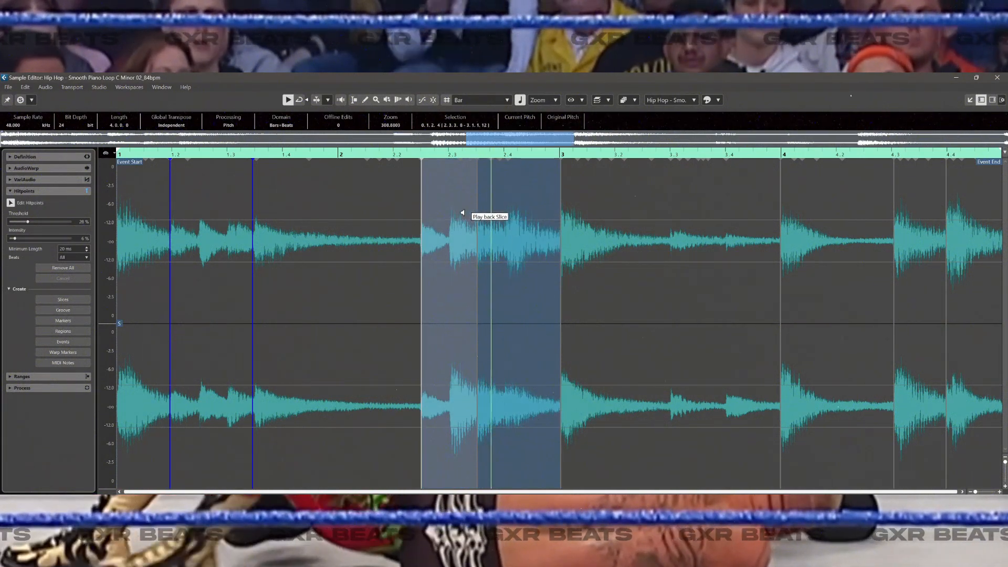
{"action": "left_click", "coordinate": [562, 239]}
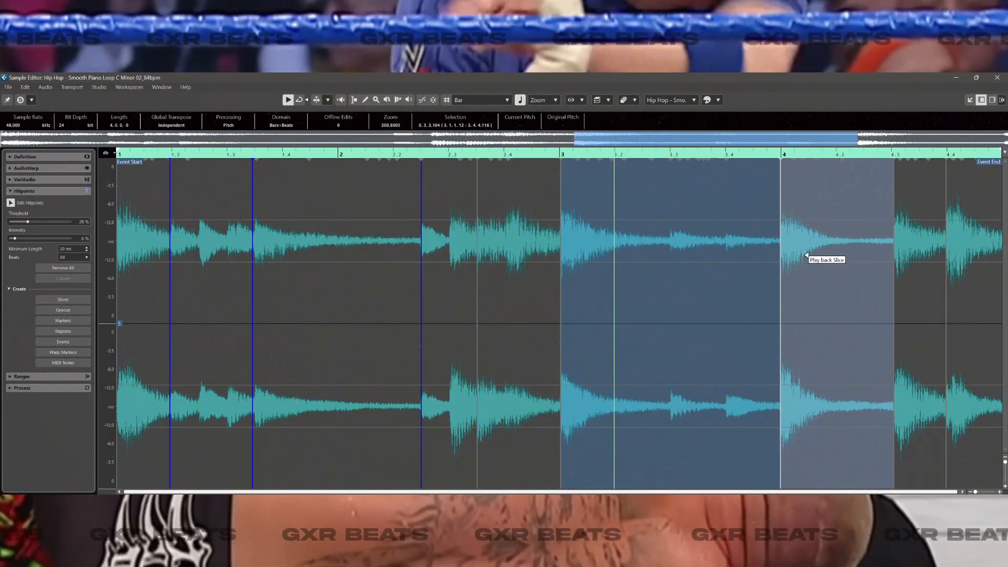
{"action": "left_click", "coordinate": [824, 257]}
{"action": "left_click", "coordinate": [951, 250]}
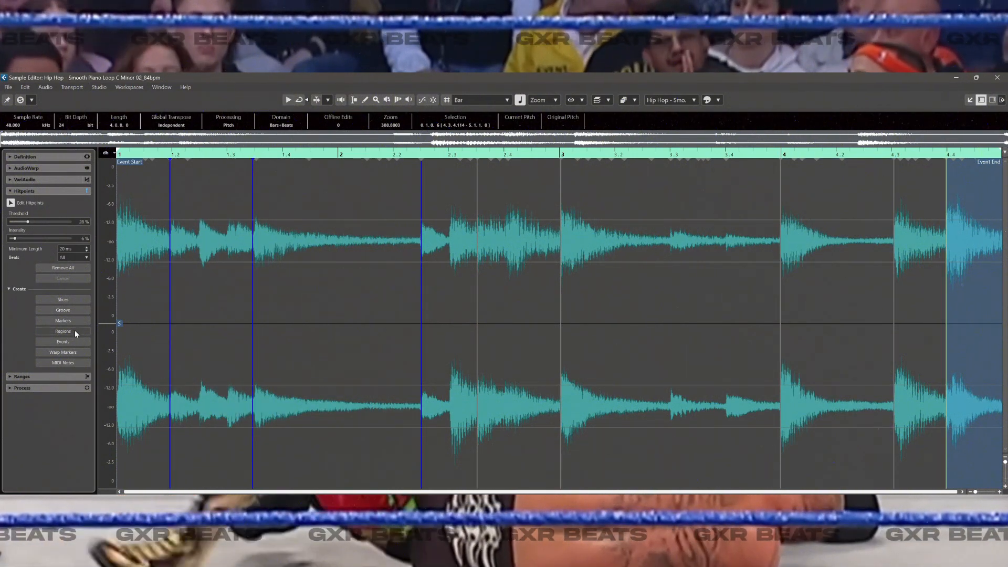
{"action": "left_click", "coordinate": [63, 299]}
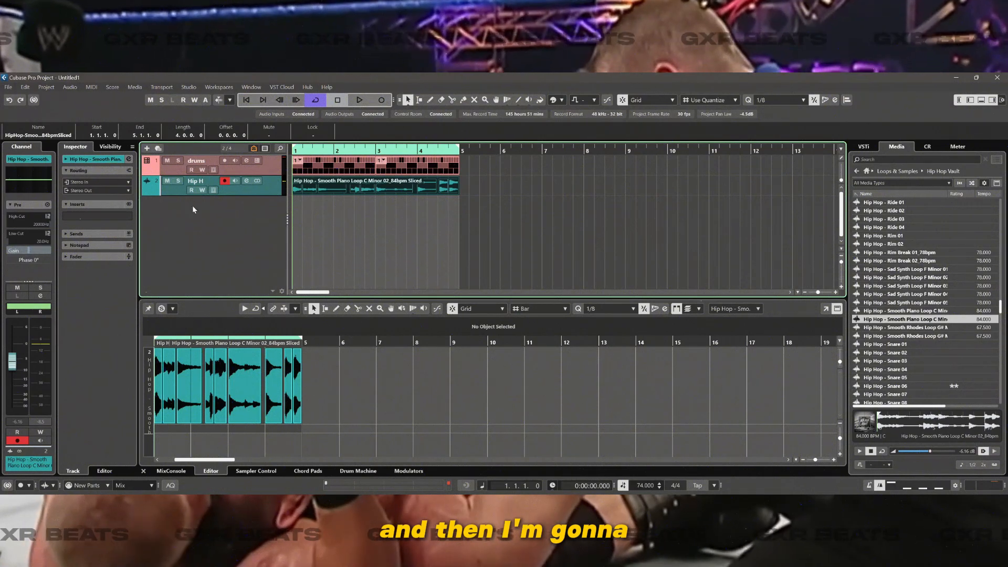
Add a drum track named sample and load the sliced piano loop onto its pads, starting from C1
{"action": "left_click", "coordinate": [368, 470]}
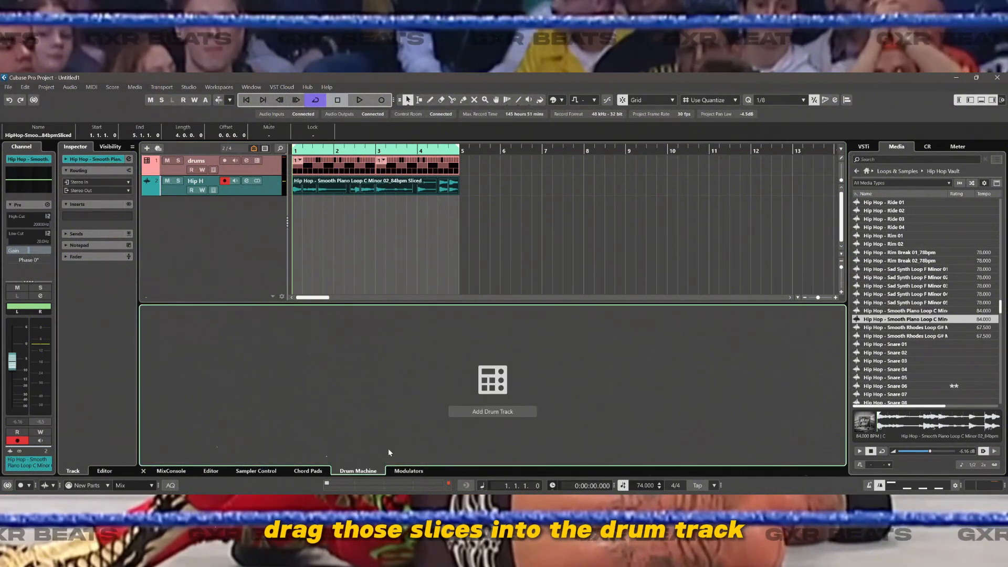
{"action": "left_click", "coordinate": [496, 412]}
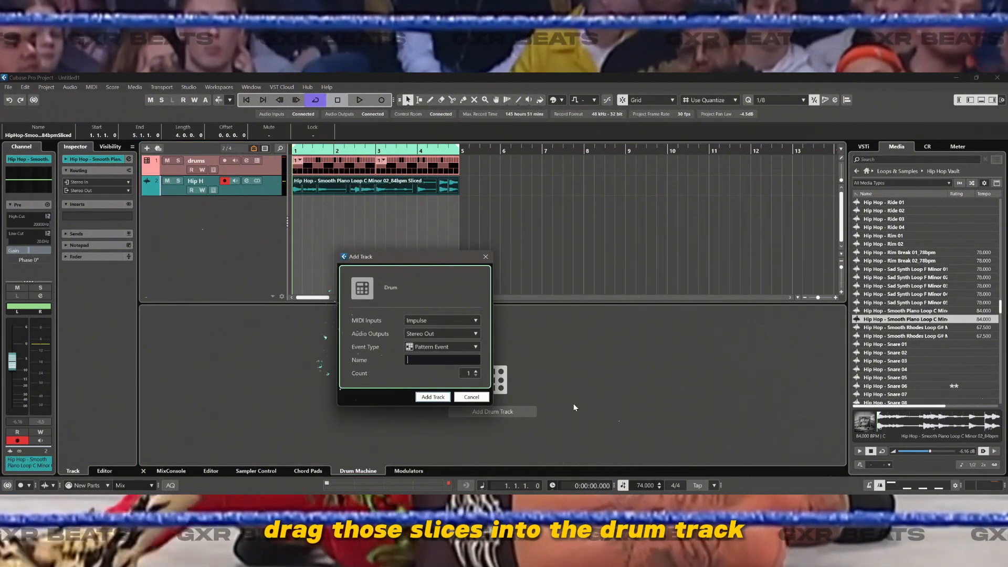
{"action": "type", "text": "sample"}
{"action": "key", "text": "Return"}
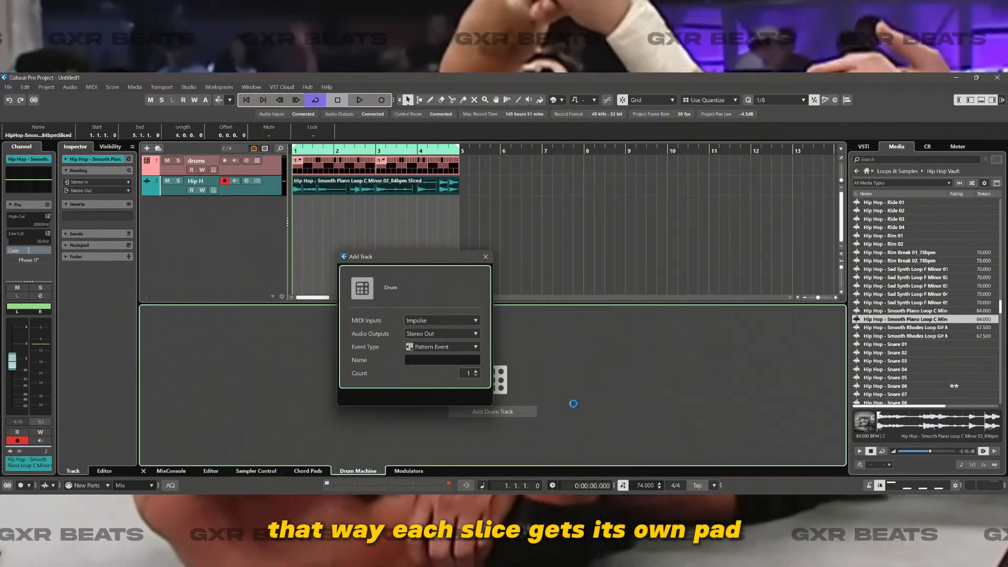
{"action": "left_click_drag", "start_coordinate": [359, 184], "coordinate": [160, 443]}
{"action": "left_click", "coordinate": [281, 208]}
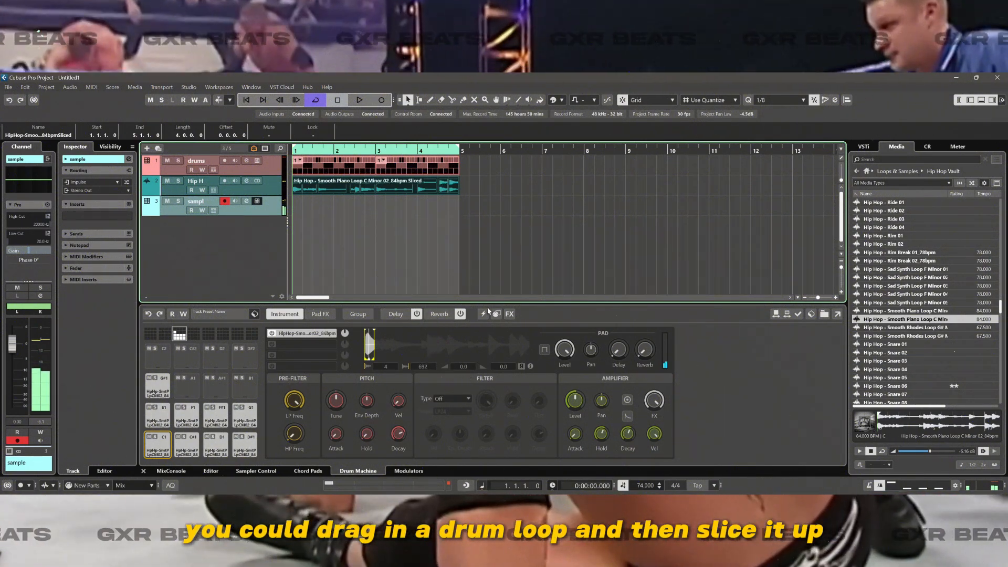
Assign all the piano slice pads from C1 to G#1 to exclusive group 1 so that they choke each other
{"action": "left_click", "coordinate": [358, 314]}
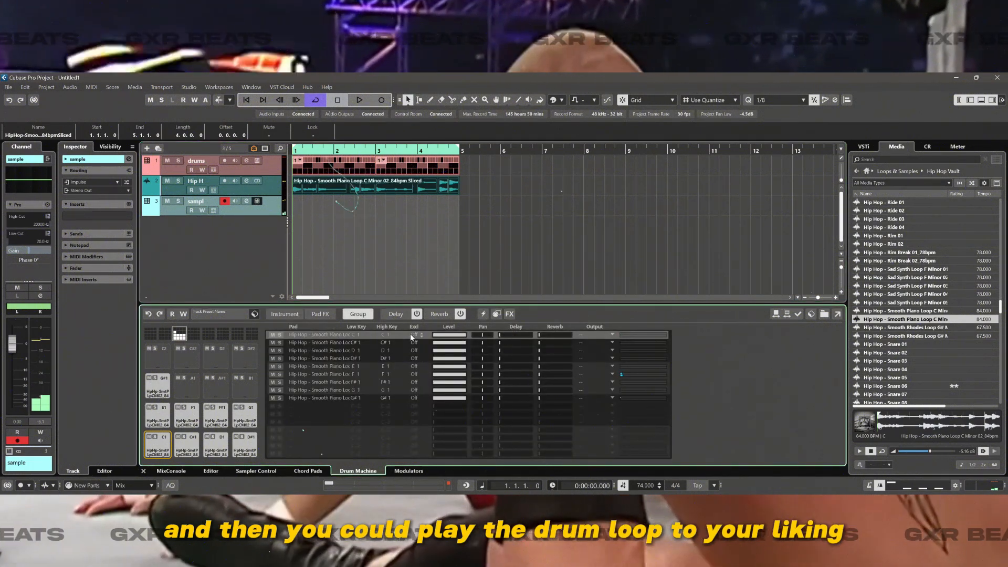
{"action": "left_click", "coordinate": [422, 341]}
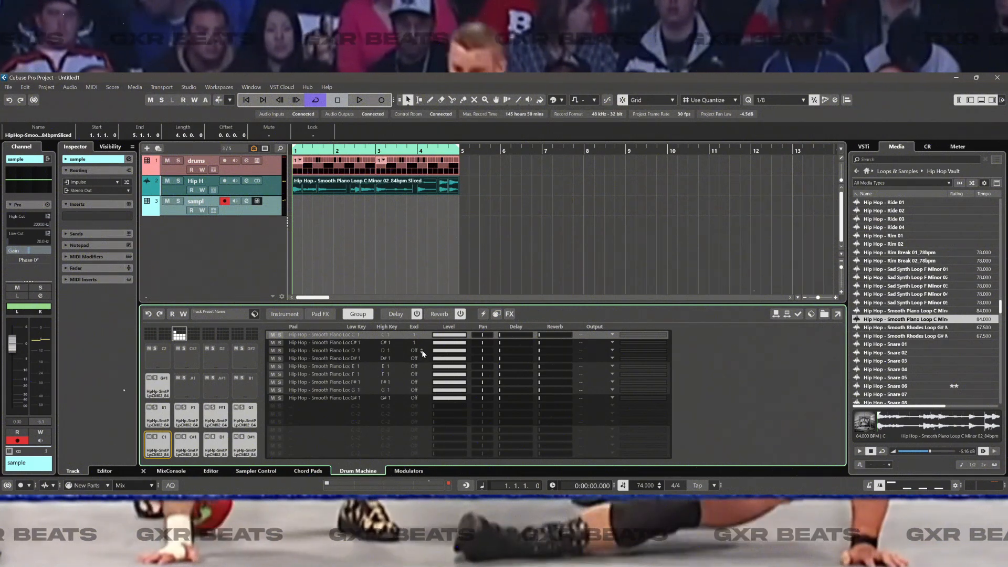
{"action": "left_click", "coordinate": [323, 351]}
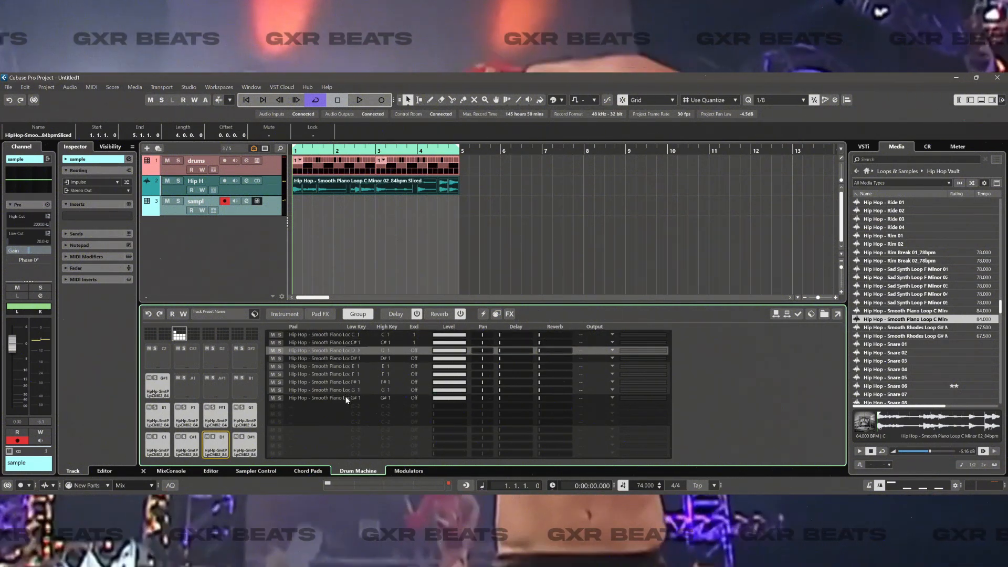
{"action": "left_click", "coordinate": [422, 350]}
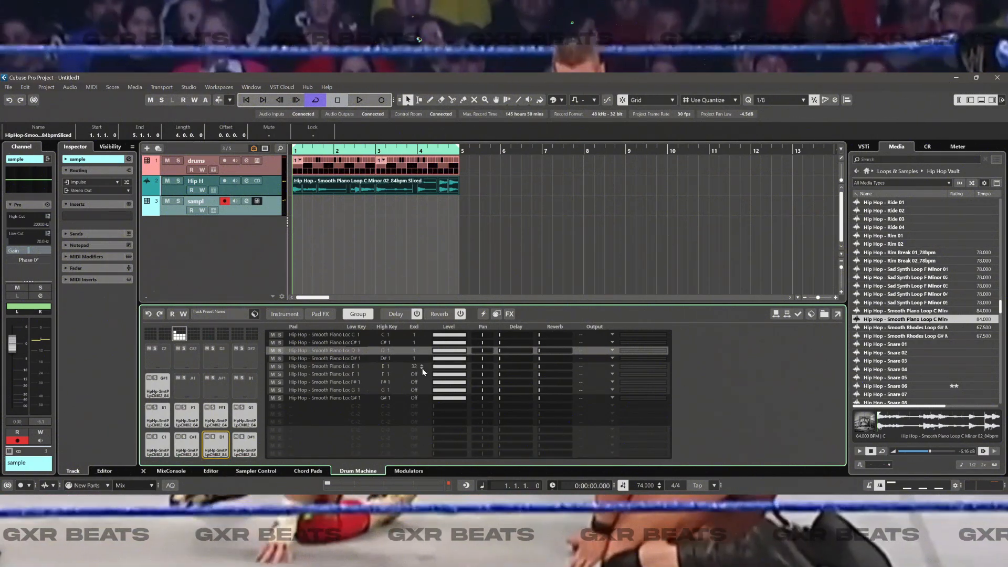
{"action": "left_click", "coordinate": [422, 365]}
{"action": "left_click", "coordinate": [421, 365]}
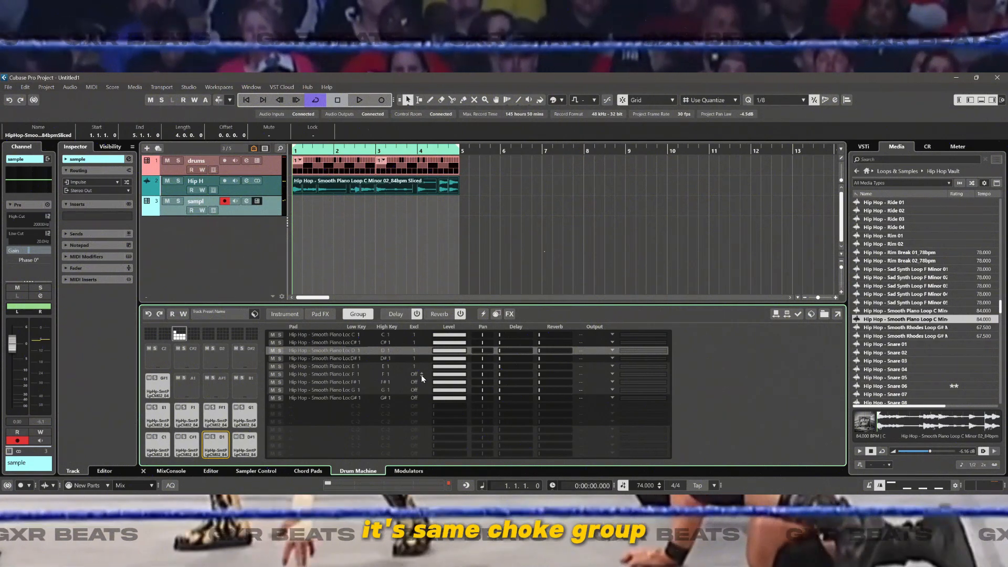
{"action": "left_click", "coordinate": [420, 375]}
{"action": "left_click", "coordinate": [421, 382]}
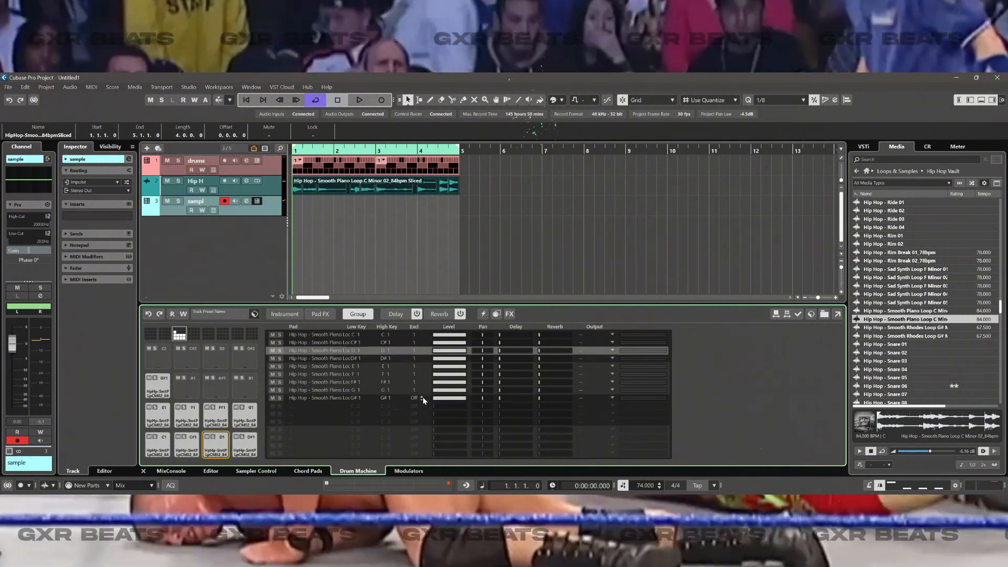
{"action": "left_click", "coordinate": [421, 396]}
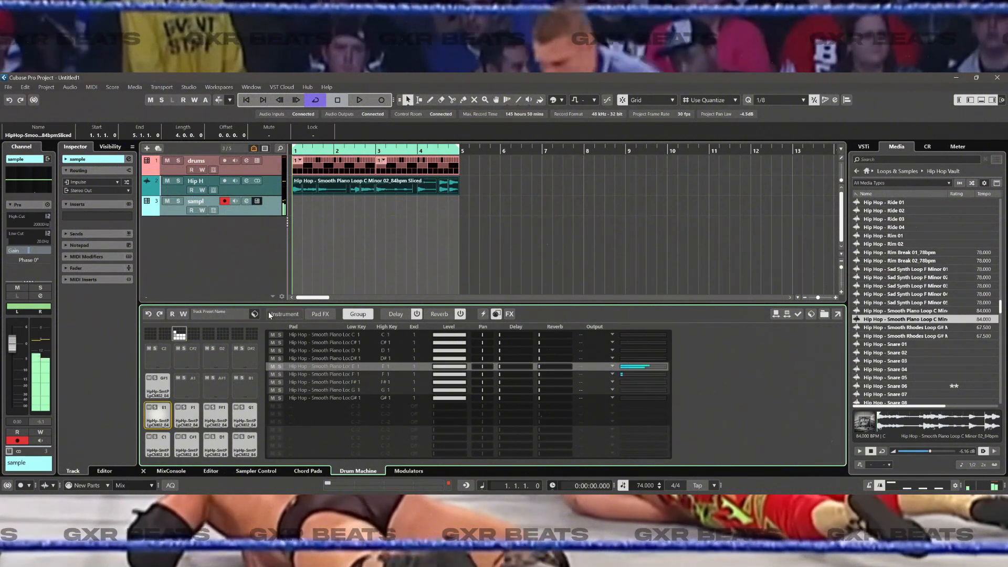
Examine the filter types available in the instrument settings of a piano slice pad
{"action": "left_click", "coordinate": [282, 315]}
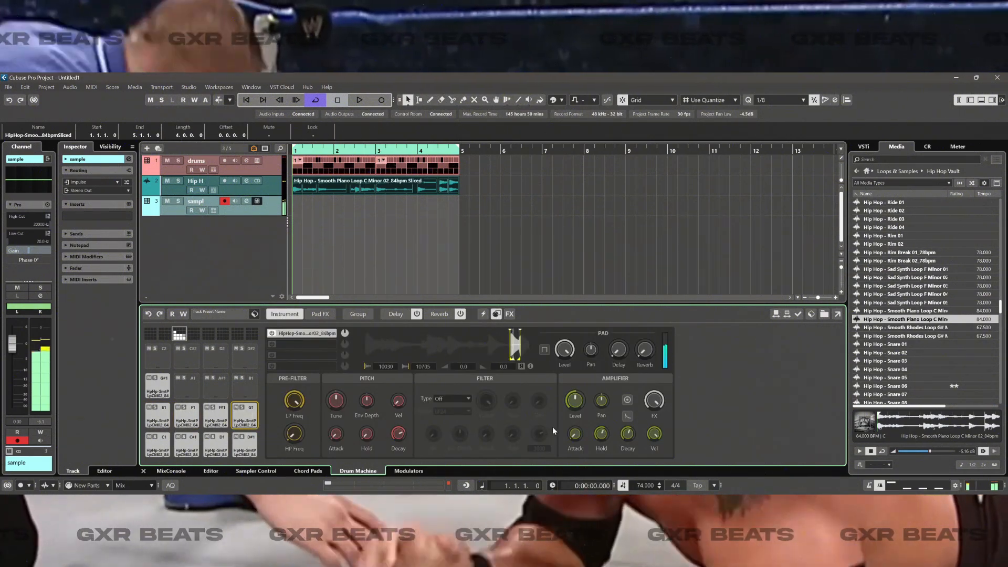
{"action": "left_click", "coordinate": [436, 398]}
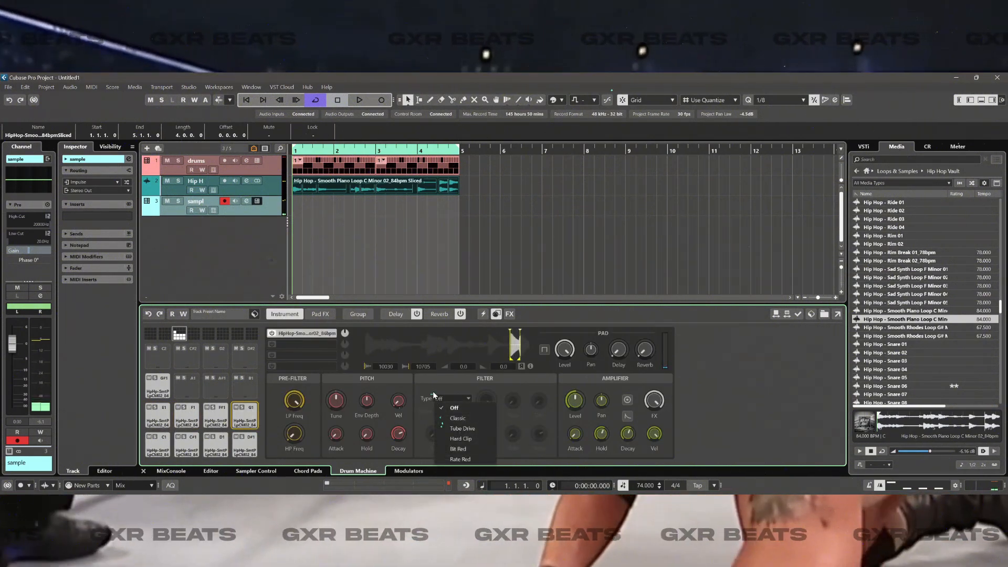
{"action": "left_click", "coordinate": [433, 391]}
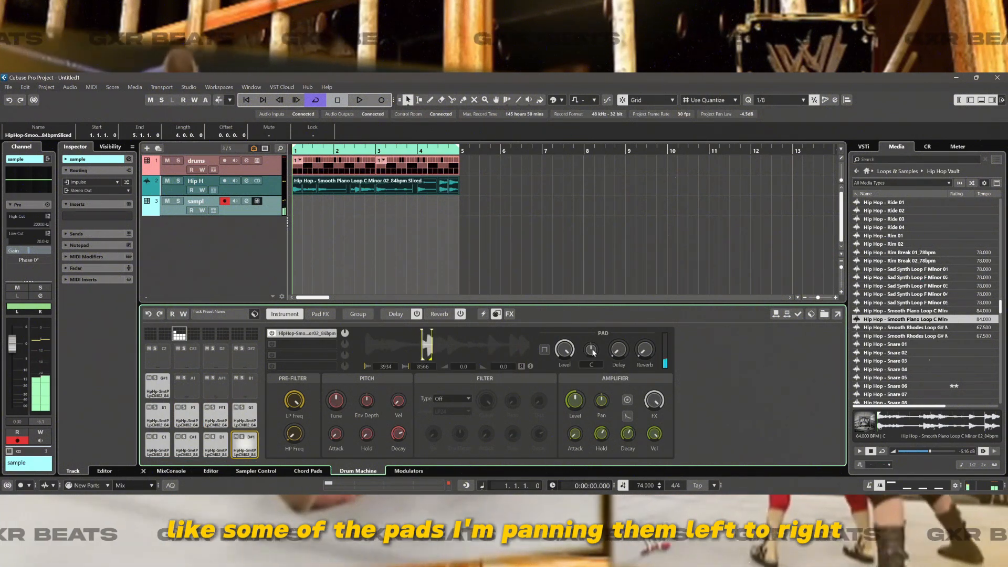
Pan individual piano slice pads away from center and adjust the delay send of a pad
{"action": "left_click_drag", "start_coordinate": [591, 345], "coordinate": [590, 350]}
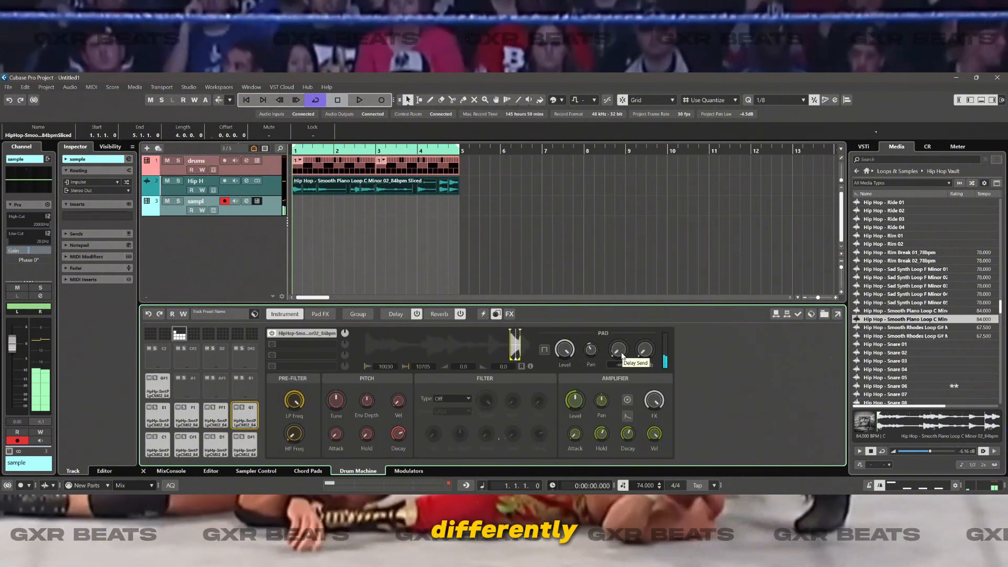
{"action": "left_click_drag", "start_coordinate": [621, 351], "coordinate": [634, 303]}
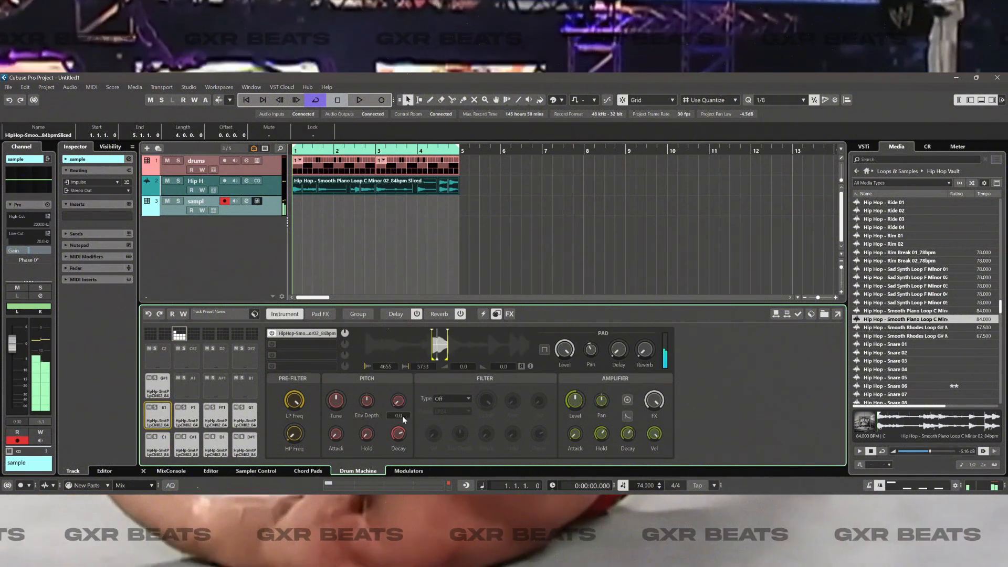
{"action": "left_click", "coordinate": [521, 366]}
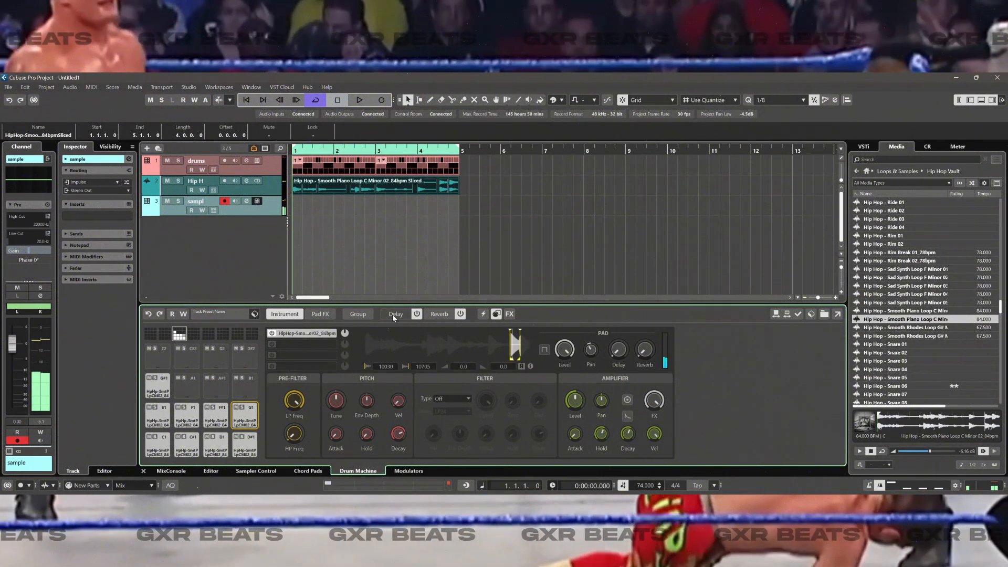
Enable the Distortion pad effect for the piano slice on pad C1
{"action": "left_click", "coordinate": [320, 313]}
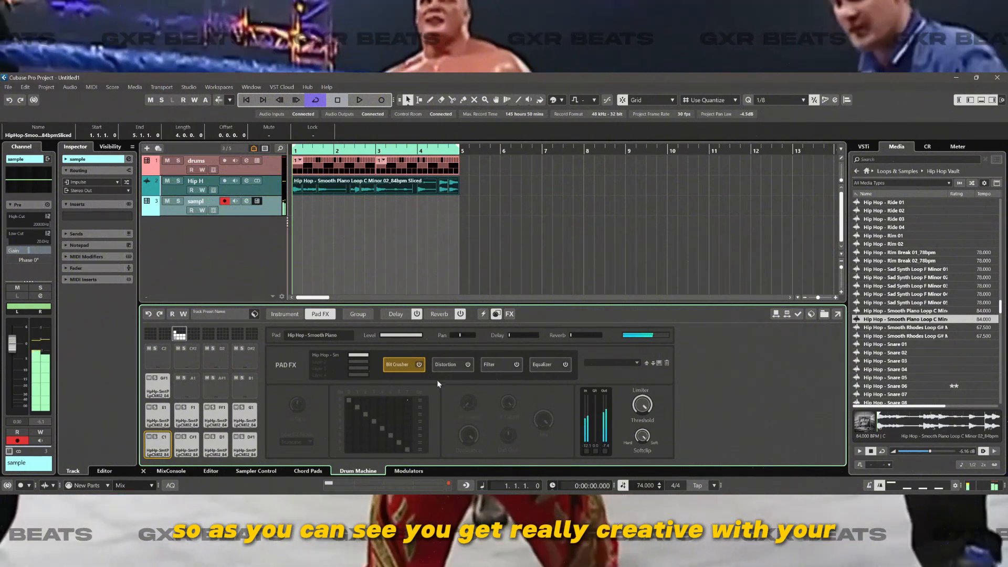
{"action": "left_click", "coordinate": [451, 365]}
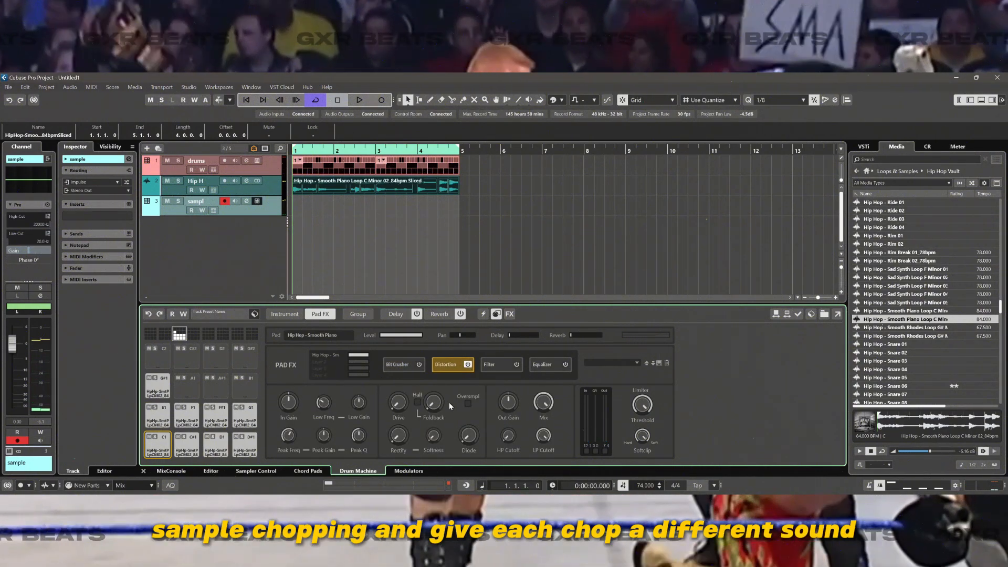
Adjust the distortion drive on pad C1, then enable Filter on pad F1 and Equalizer on pad G1
{"action": "mouse_move", "coordinate": [403, 404]}
{"action": "left_mouse_down"}
{"action": "mouse_move", "coordinate": [403, 377]}
{"action": "mouse_move", "coordinate": [404, 385]}
{"action": "left_mouse_up"}
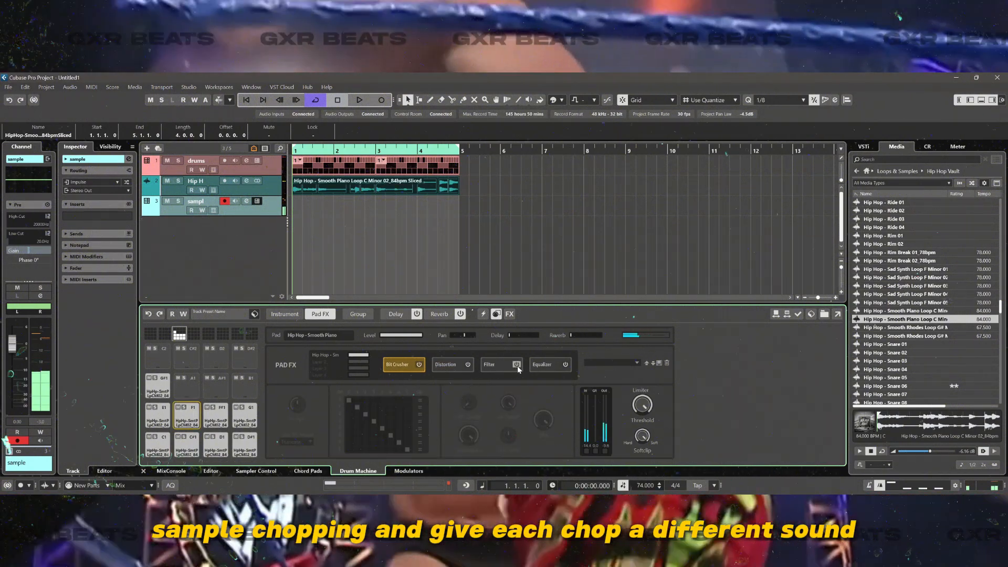
{"action": "left_click", "coordinate": [489, 365]}
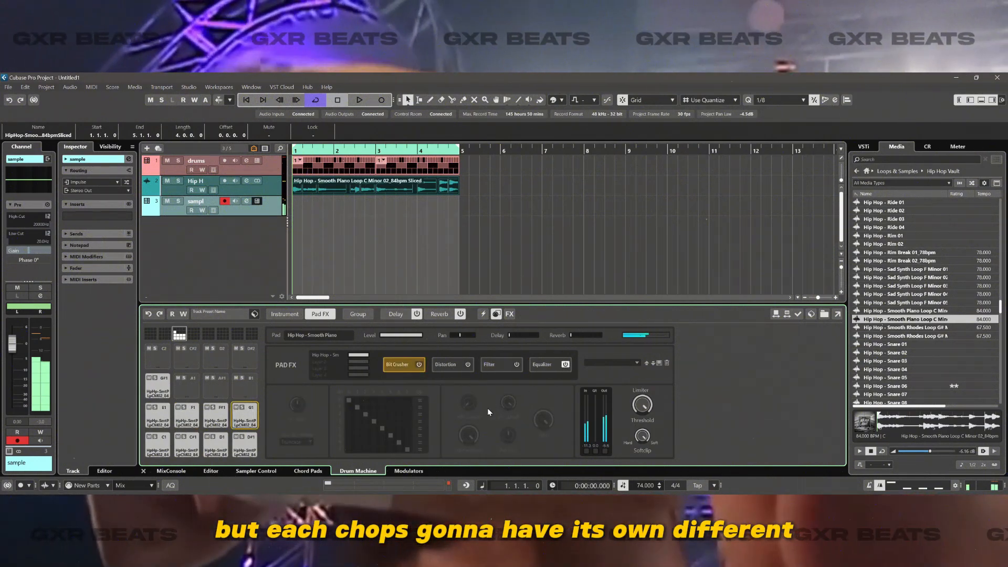
{"action": "left_click", "coordinate": [543, 364]}
{"action": "left_click_drag", "start_coordinate": [399, 421], "coordinate": [357, 411]}
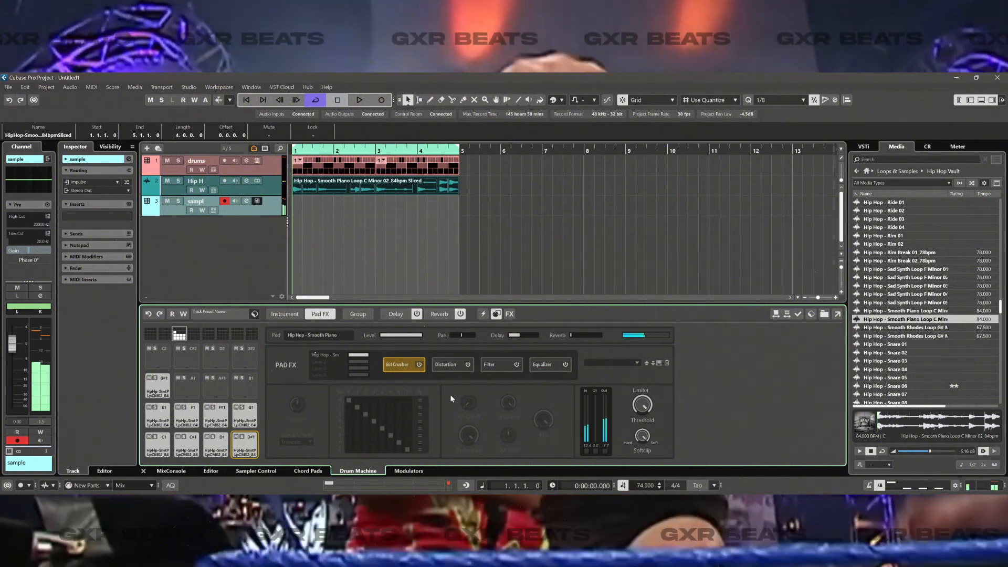
Adjust the delay and reverb sends of individual piano slice pads
{"action": "left_click_drag", "start_coordinate": [515, 337], "coordinate": [535, 336]}
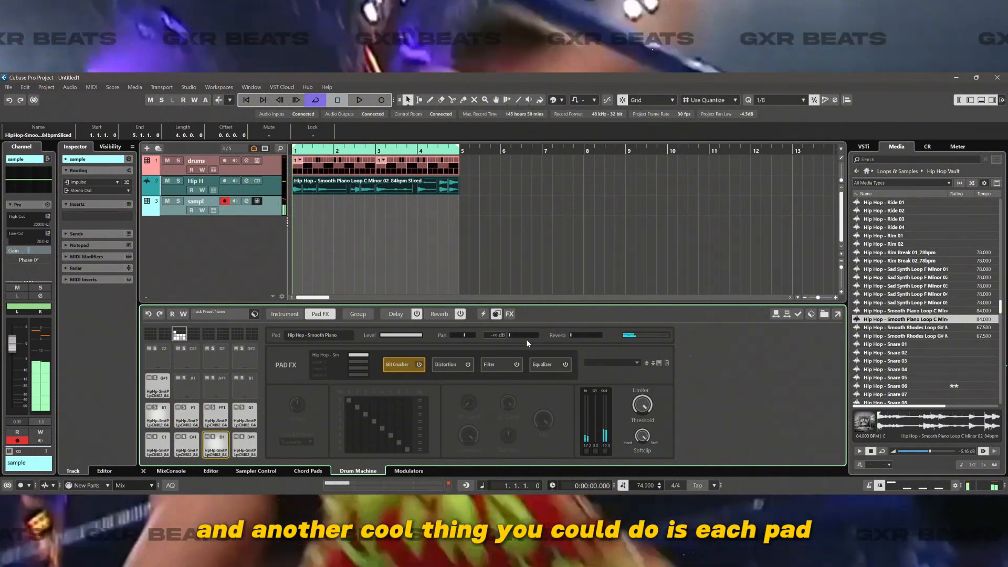
{"action": "left_click_drag", "start_coordinate": [573, 336], "coordinate": [585, 336]}
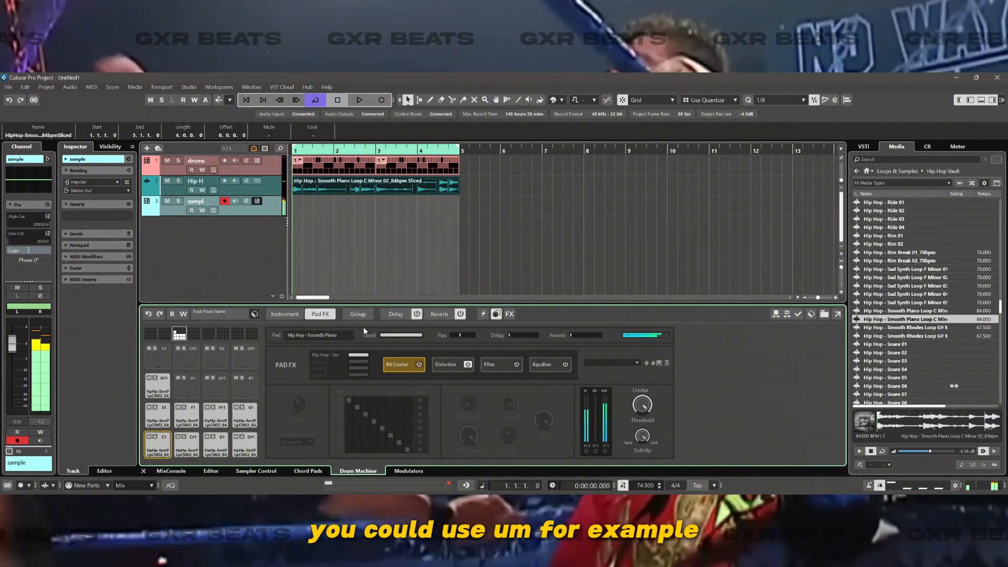
{"action": "left_click_drag", "start_coordinate": [510, 335], "coordinate": [536, 337]}
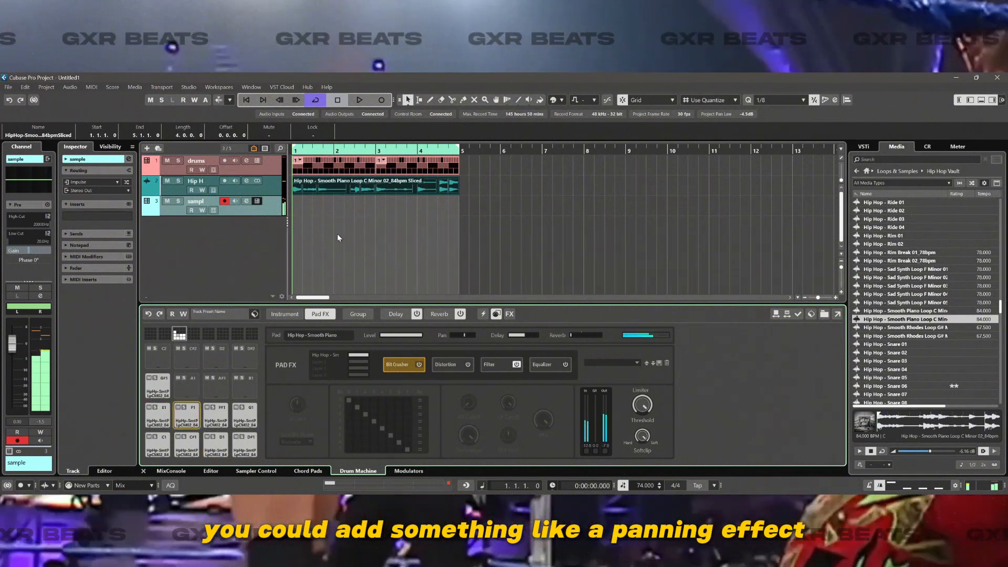
Mute the original piano loop track and adjust the instrument pre-filter of the piano slice on pad D1
{"action": "left_click", "coordinate": [167, 181]}
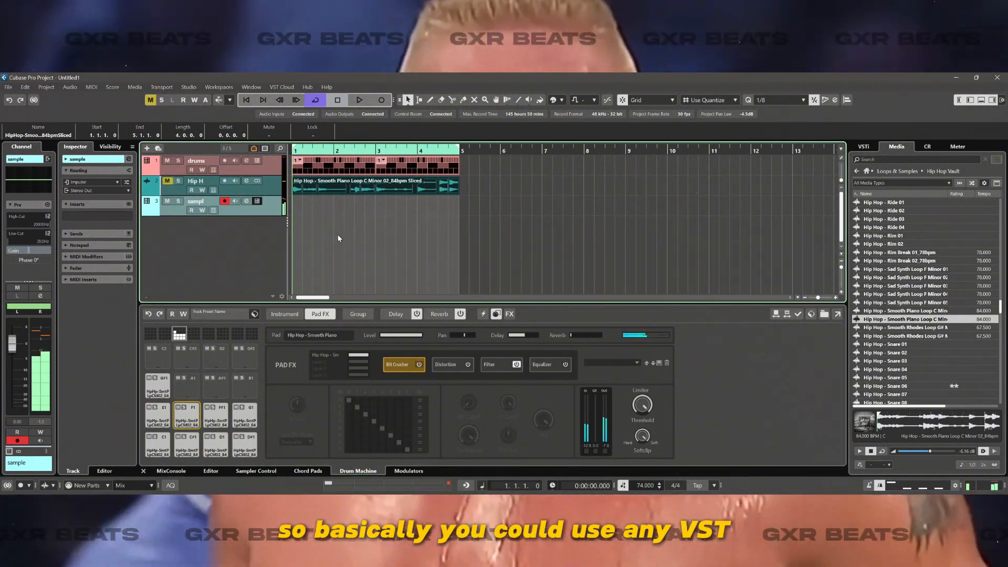
{"action": "left_click", "coordinate": [282, 314]}
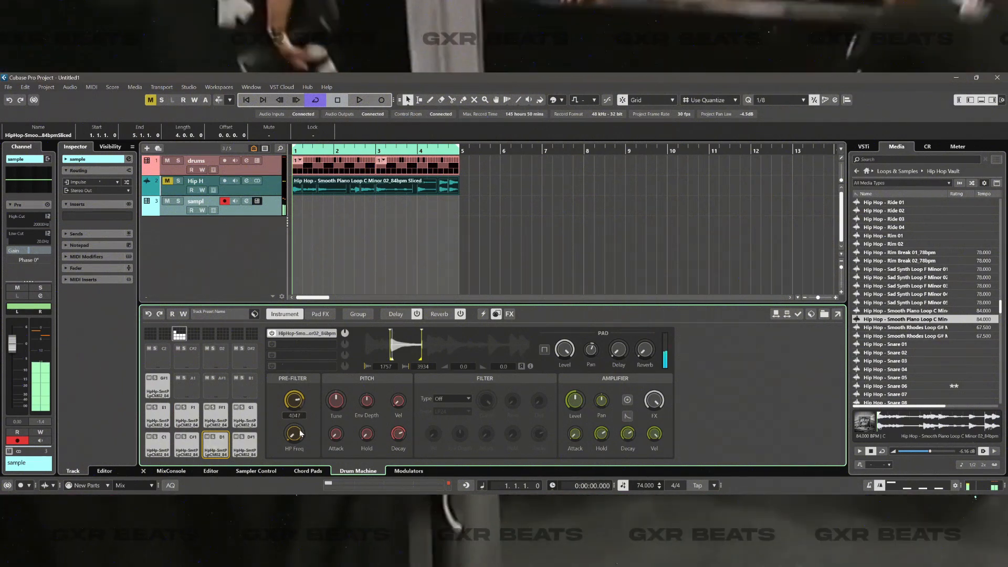
{"action": "left_click_drag", "start_coordinate": [297, 442], "coordinate": [299, 415]}
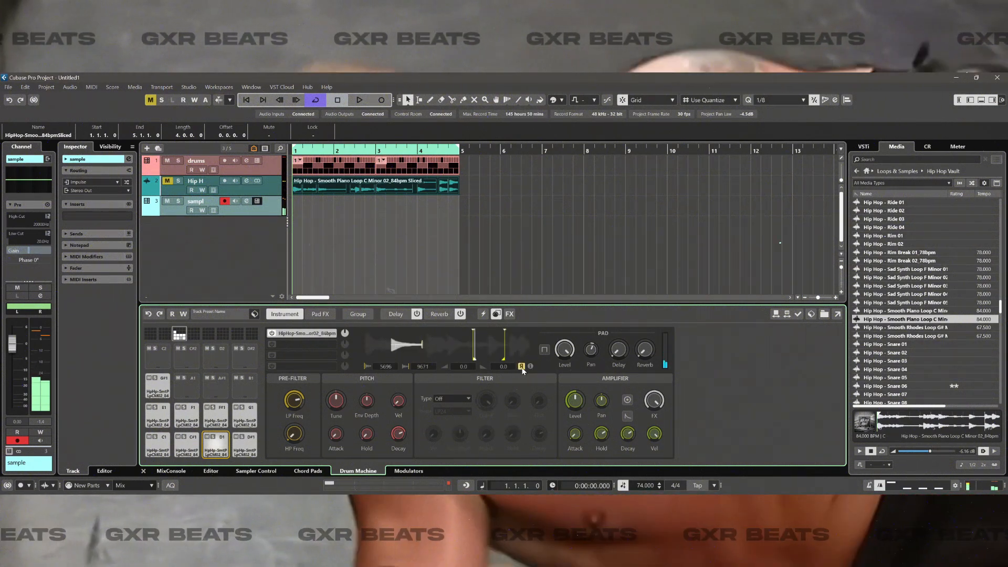
Reverse the slice on pad D1 with its start point at 8587 and adjust the tune of the slice on pad C1
{"action": "left_click", "coordinate": [521, 367]}
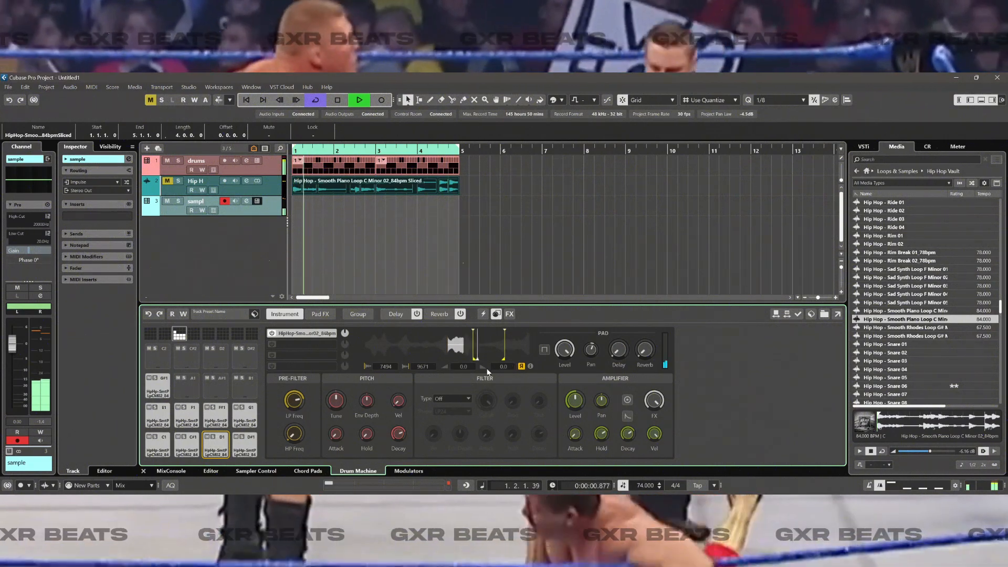
{"action": "left_click_drag", "start_coordinate": [476, 331], "coordinate": [488, 358]}
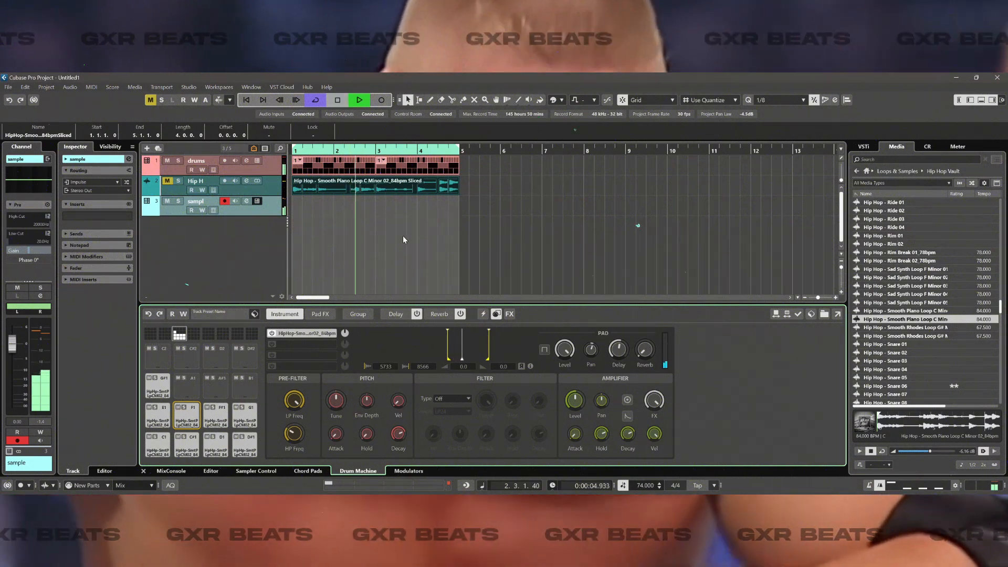
{"action": "key", "text": "space"}
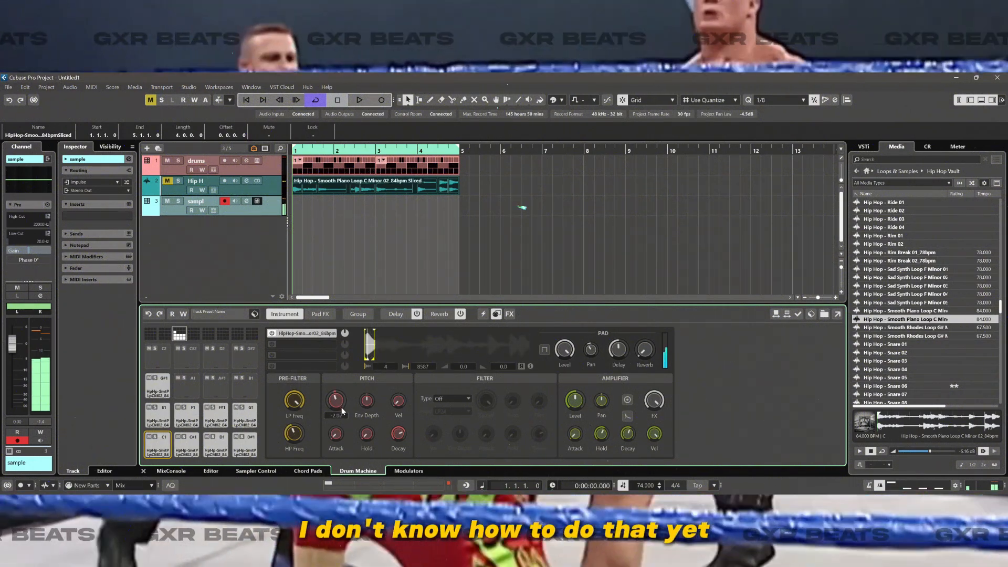
{"action": "left_click_drag", "start_coordinate": [346, 415], "coordinate": [344, 412]}
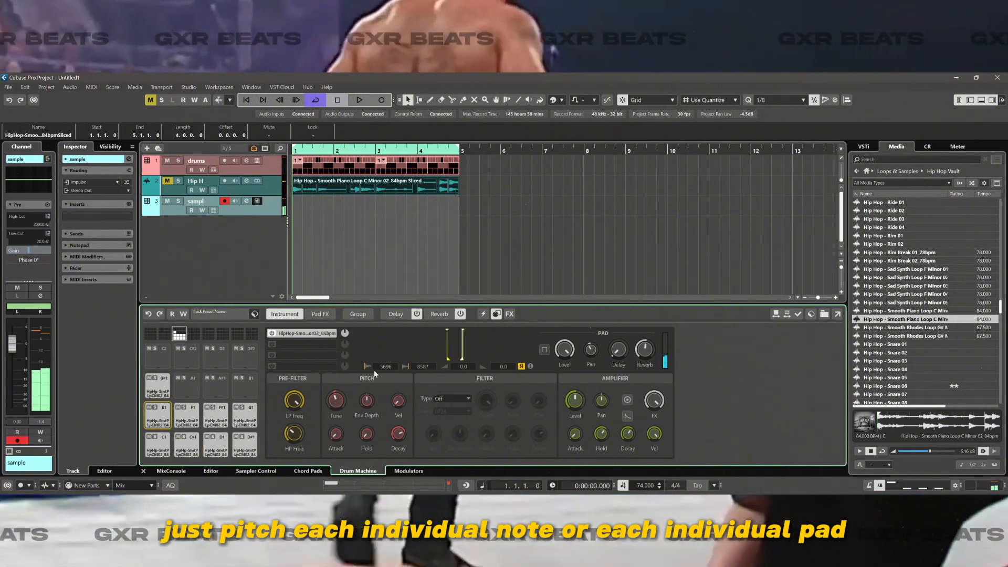
{"action": "key", "text": "KP_Multiply"}
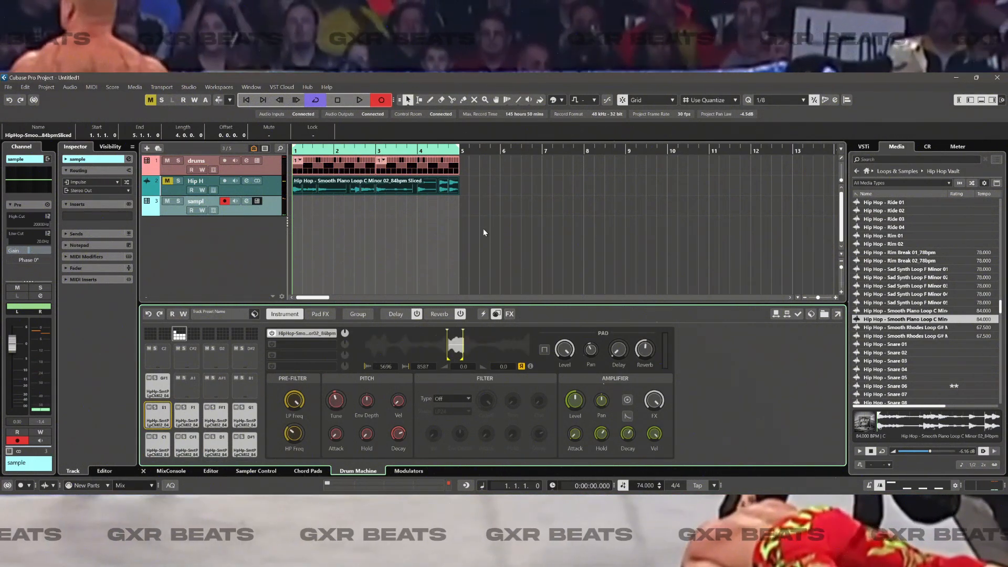
{"action": "key", "text": "space"}
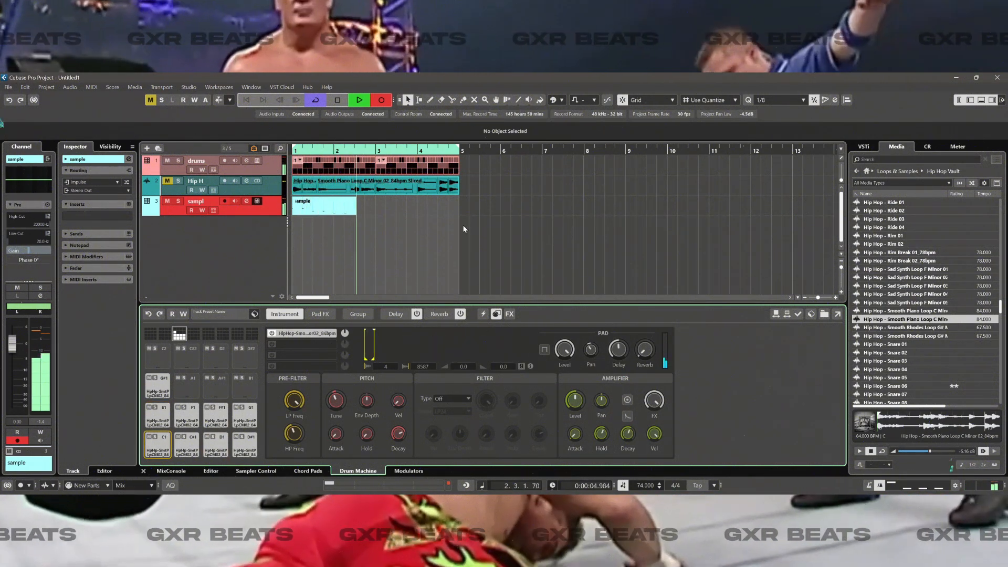
{"action": "key", "text": "space"}
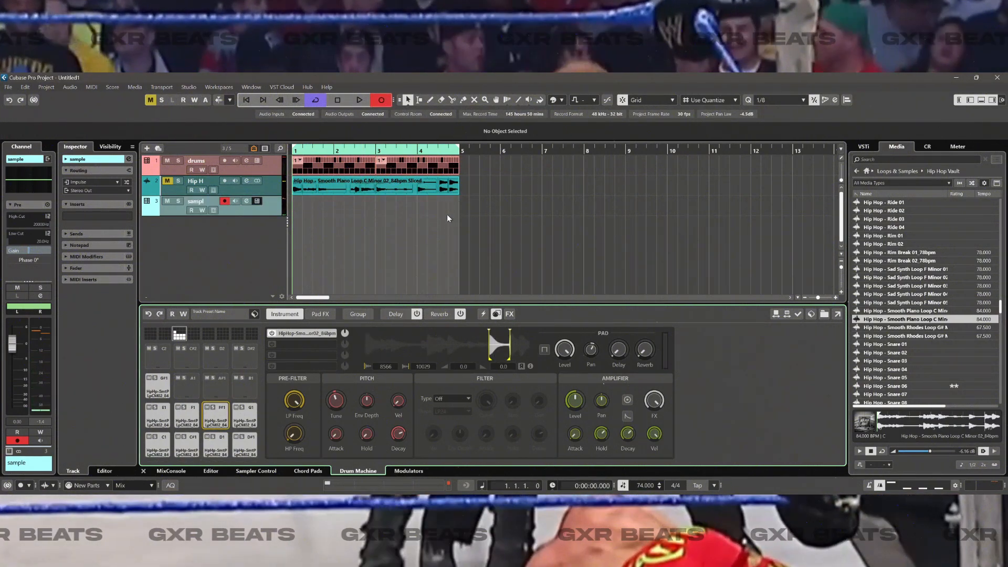
Record a performance of the piano slice pads onto the sample track from bar 1 and return to the start
{"action": "key", "text": "KP_Multiply"}
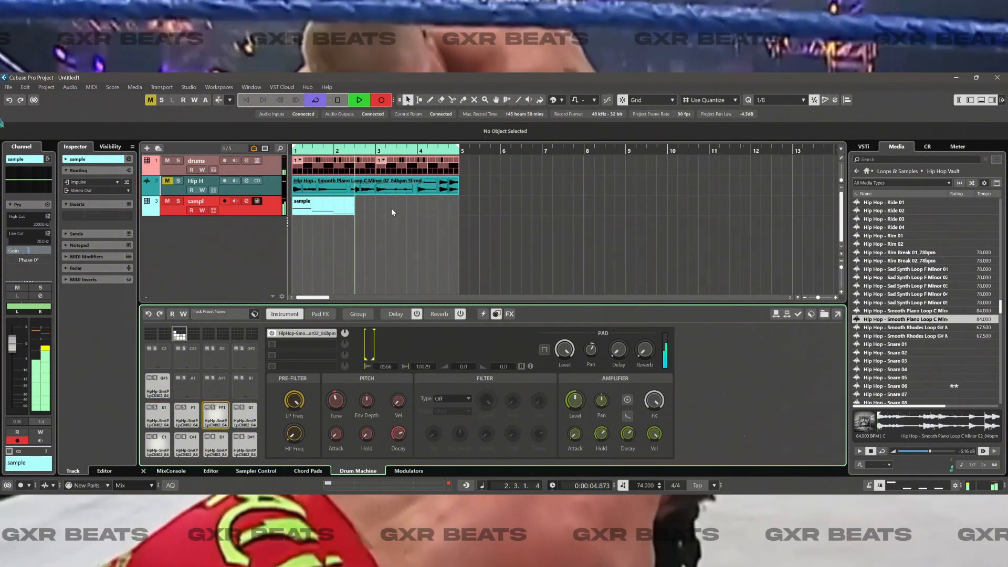
{"action": "key", "text": "space"}
{"action": "key", "text": "KP_Decimal"}
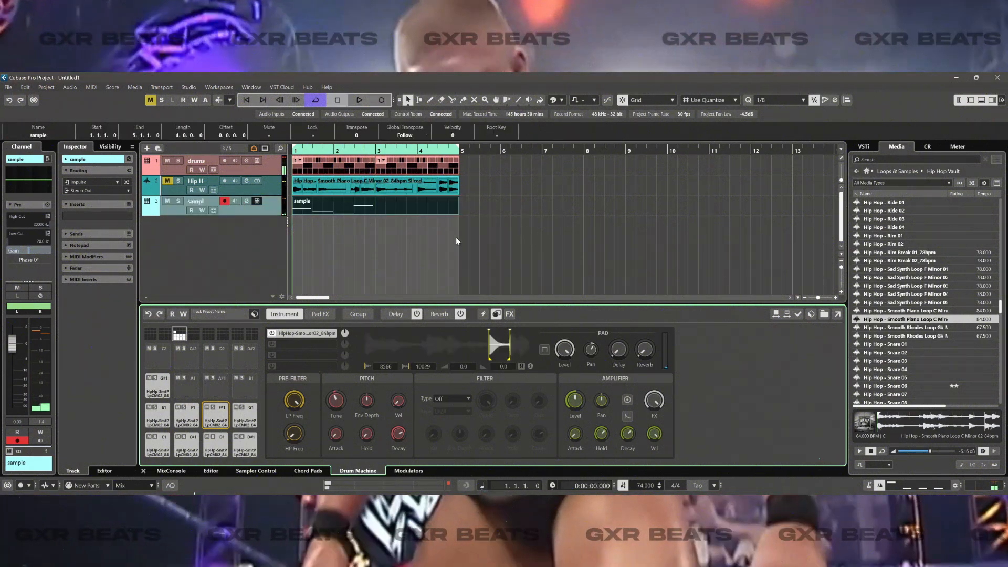
Shorten the recorded sample part to two bars and duplicate it to fill bars 3 and 4
{"action": "key", "text": "space"}
{"action": "left_click_drag", "start_coordinate": [458, 210], "coordinate": [372, 212]}
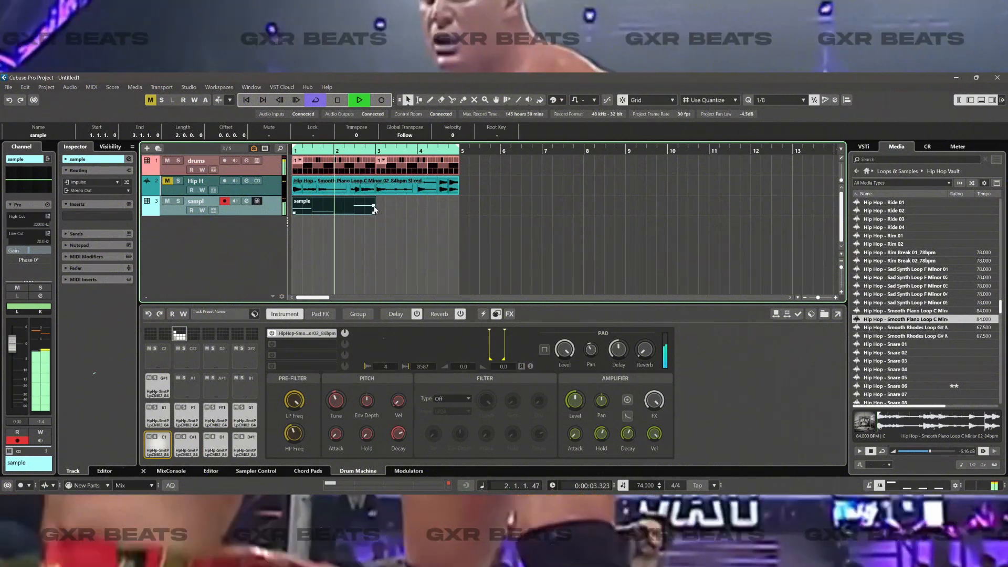
{"action": "key", "text": "ctrl+d"}
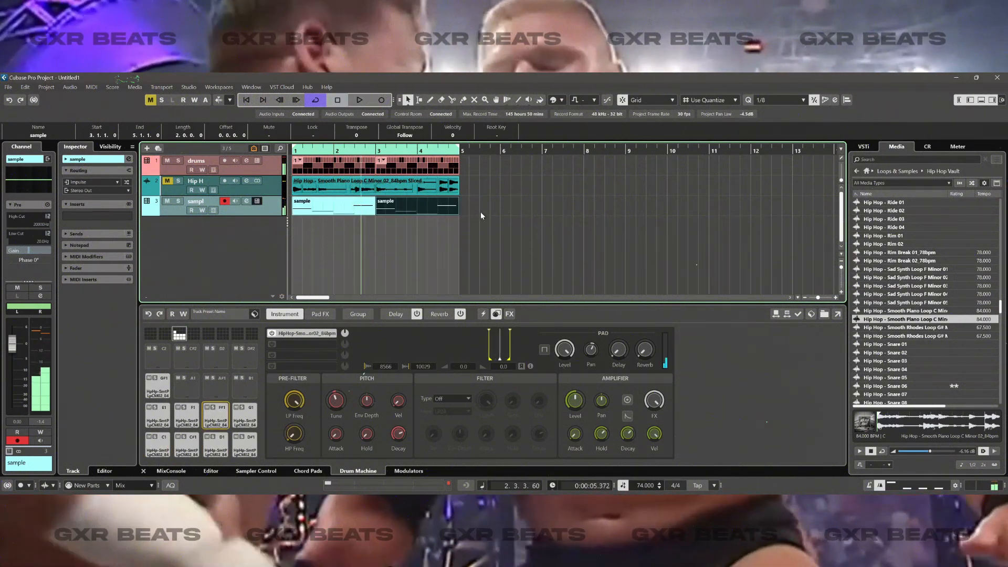
Set the delay send of the piano slice on pad D1 to -7.3 and play back the beat
{"action": "key", "text": "space"}
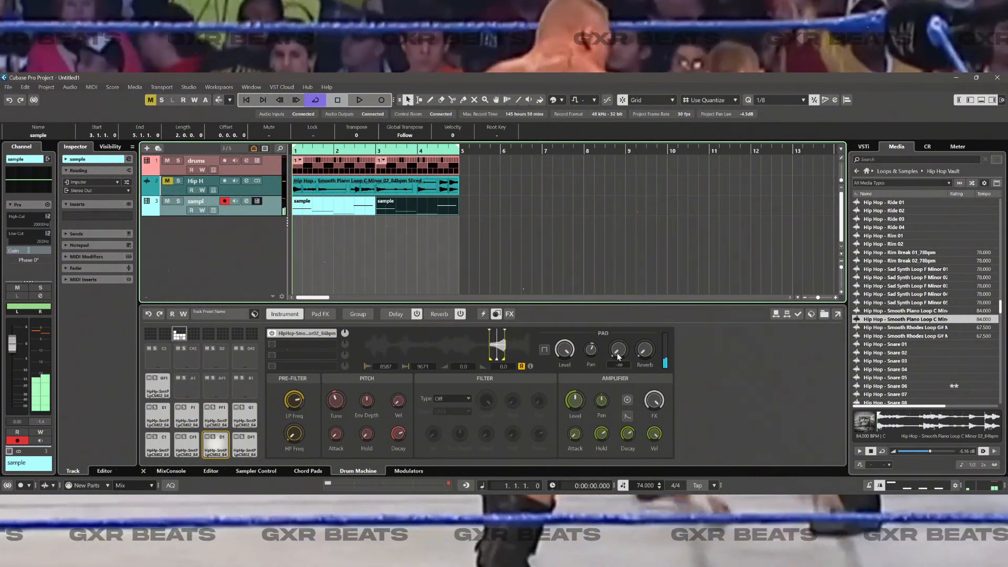
{"action": "left_click_drag", "start_coordinate": [618, 351], "coordinate": [625, 316]}
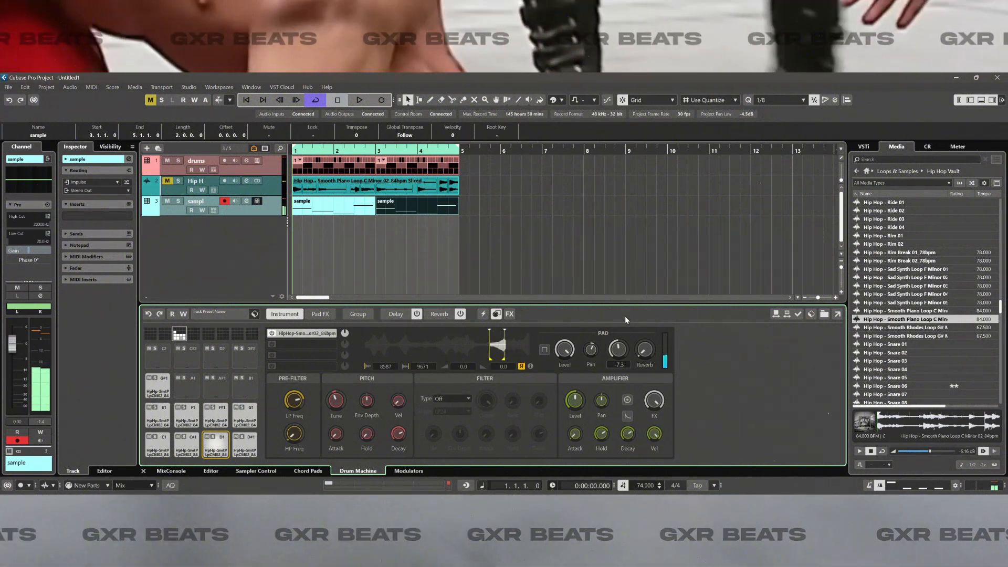
{"action": "key", "text": "space"}
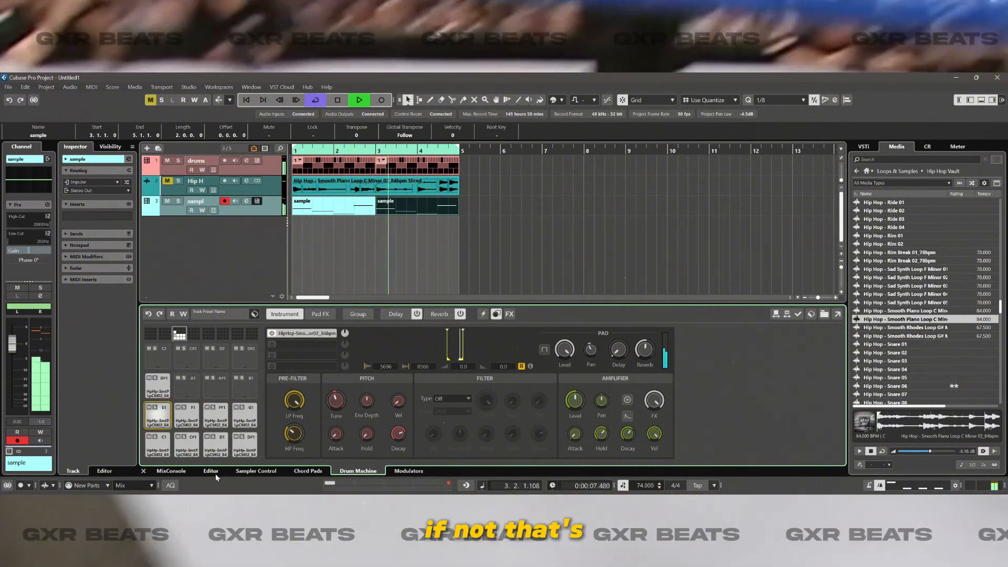
Open the second sample part's notes in the editor, check the available editor types, and stop playback
{"action": "left_click", "coordinate": [211, 471]}
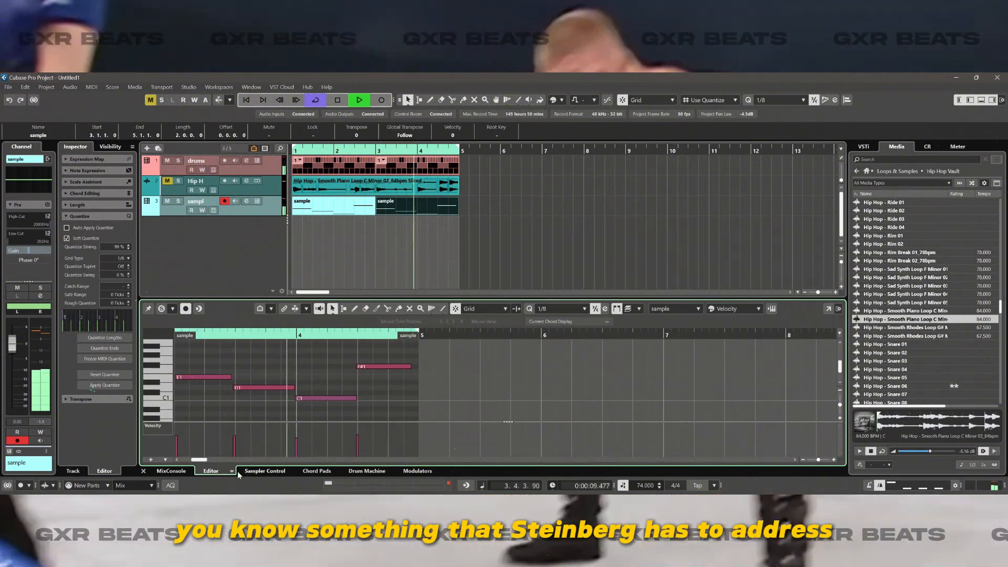
{"action": "left_click", "coordinate": [231, 470]}
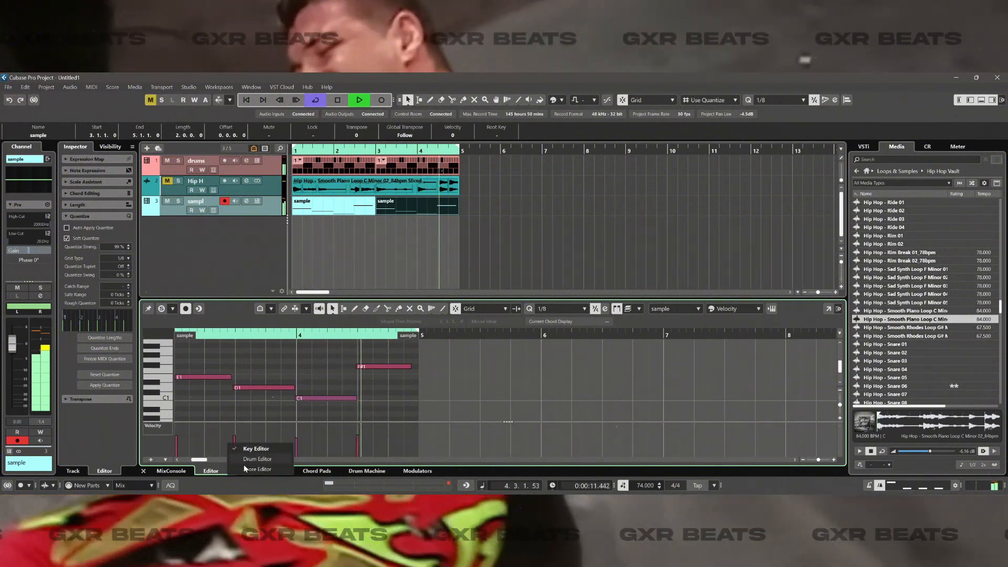
{"action": "left_click", "coordinate": [483, 254]}
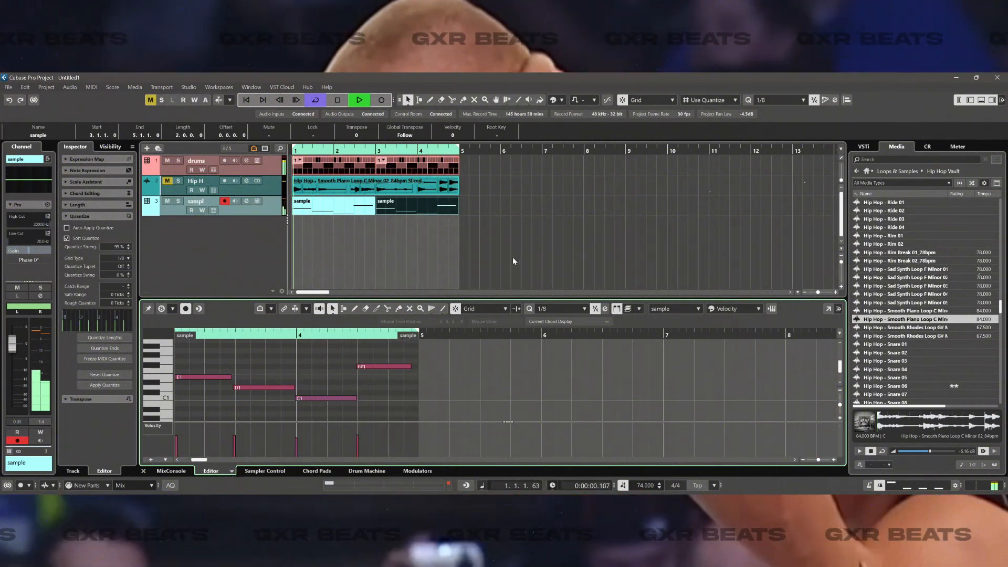
{"action": "key", "text": "space"}
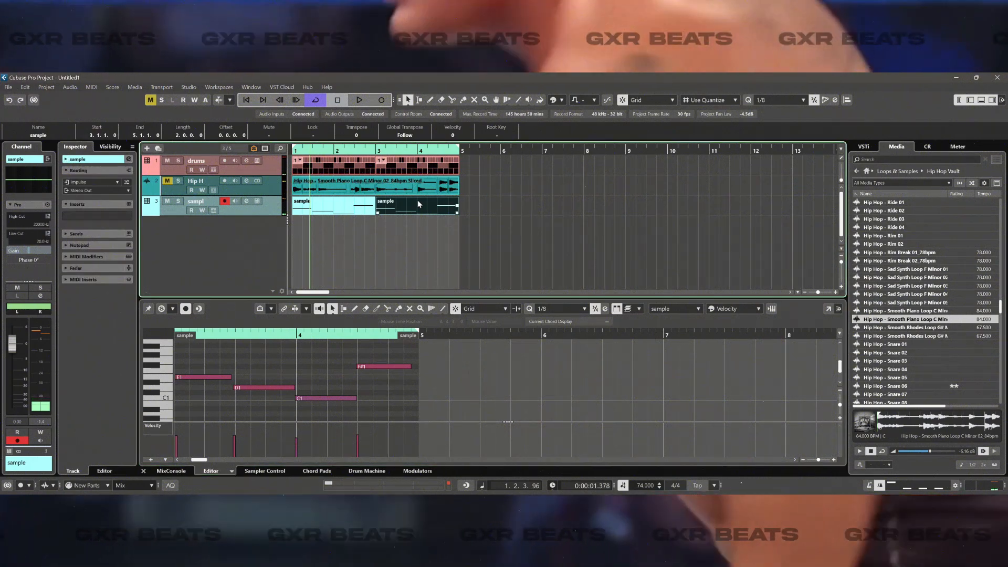
Move both recorded sample parts together so that they start in bar 5
{"action": "key", "text": "Left"}
{"action": "left_click_drag", "start_coordinate": [439, 228], "coordinate": [313, 206]}
{"action": "left_click_drag", "start_coordinate": [340, 211], "coordinate": [512, 208]}
Try to create an empty part in bars 1 to 4 of the sample track for pattern editing
{"action": "double_click", "coordinate": [327, 215]}
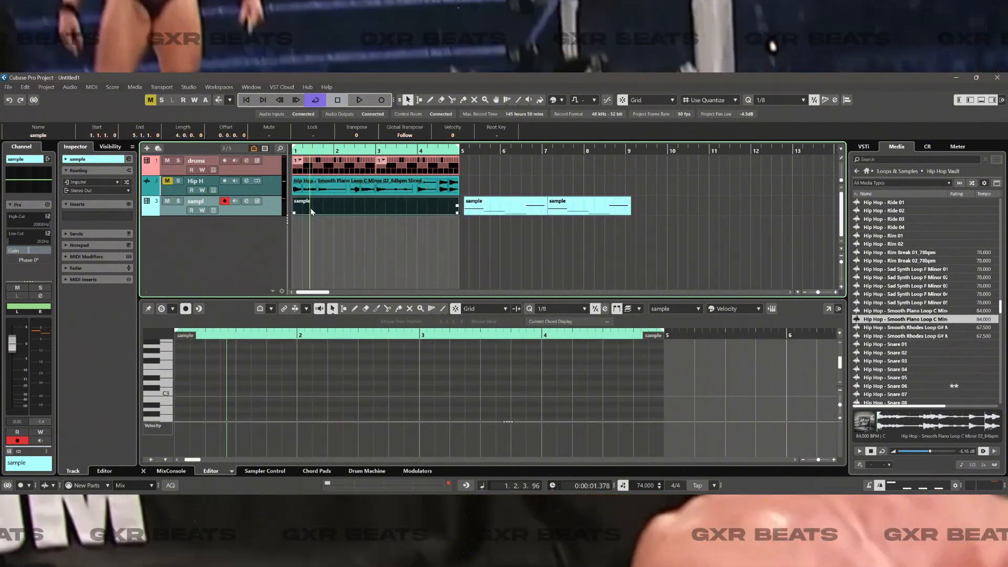
{"action": "key", "text": "Delete"}
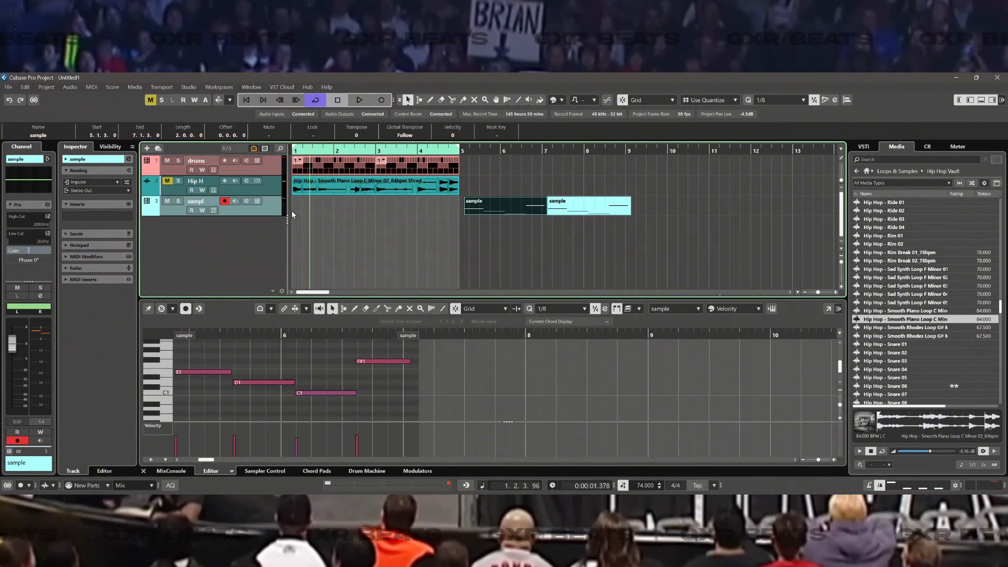
{"action": "double_click", "coordinate": [291, 210]}
{"action": "key", "text": "Delete"}
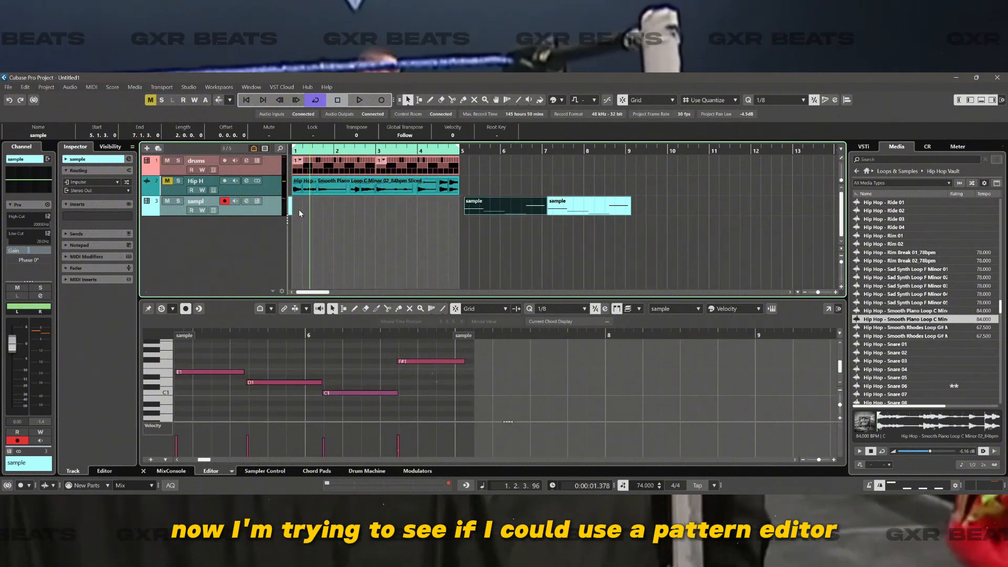
{"action": "double_click", "coordinate": [297, 203]}
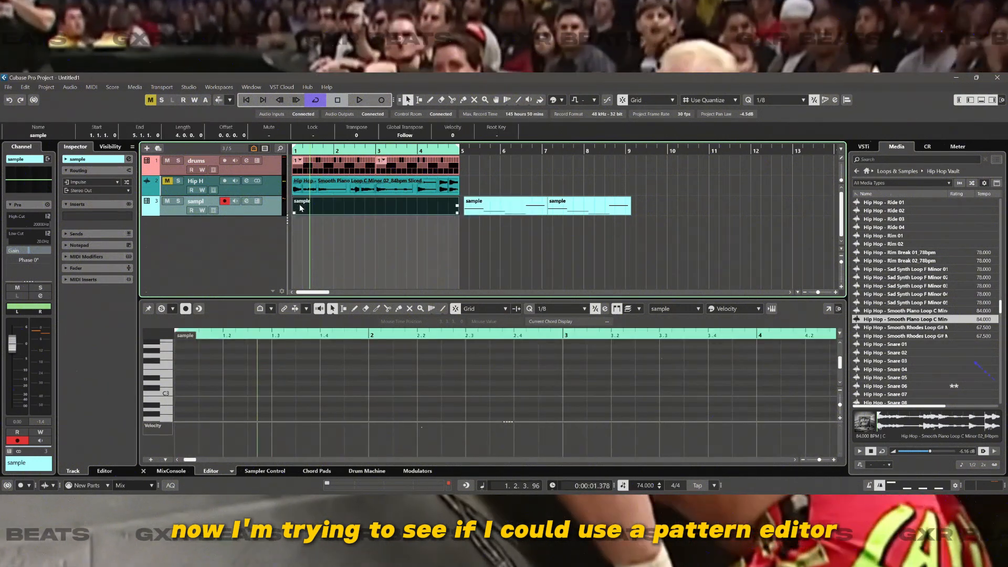
{"action": "double_click", "coordinate": [328, 209]}
{"action": "left_click", "coordinate": [997, 78]}
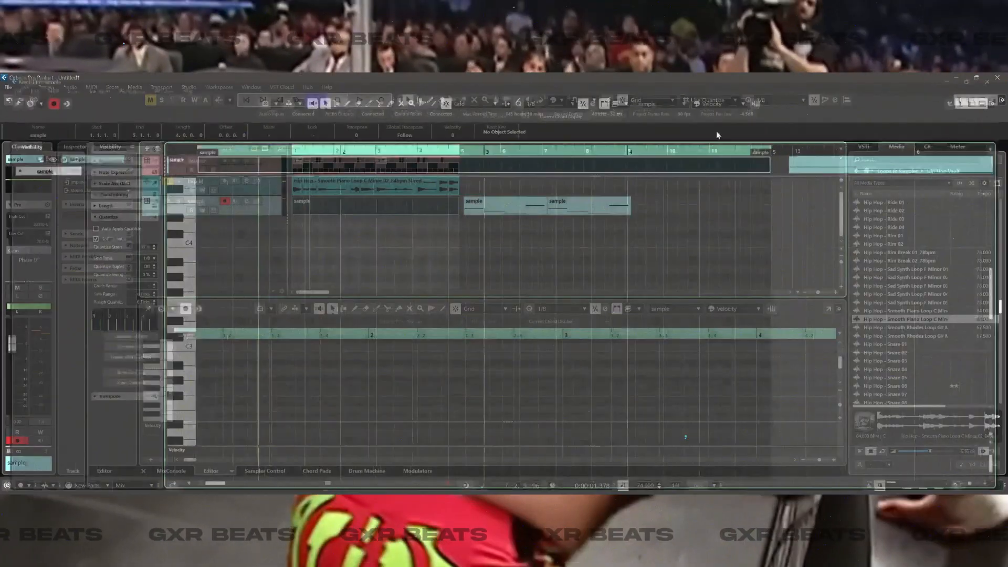
{"action": "key", "text": "Delete"}
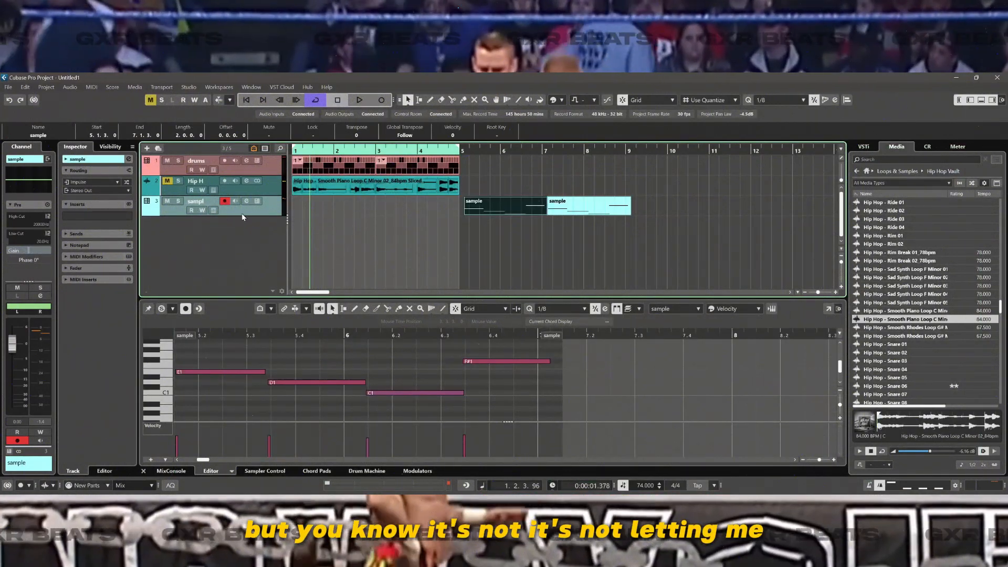
Check the sample track's Drum Machine, the Sampler Control and the available note editors for a way to edit patterns
{"action": "left_click", "coordinate": [368, 471]}
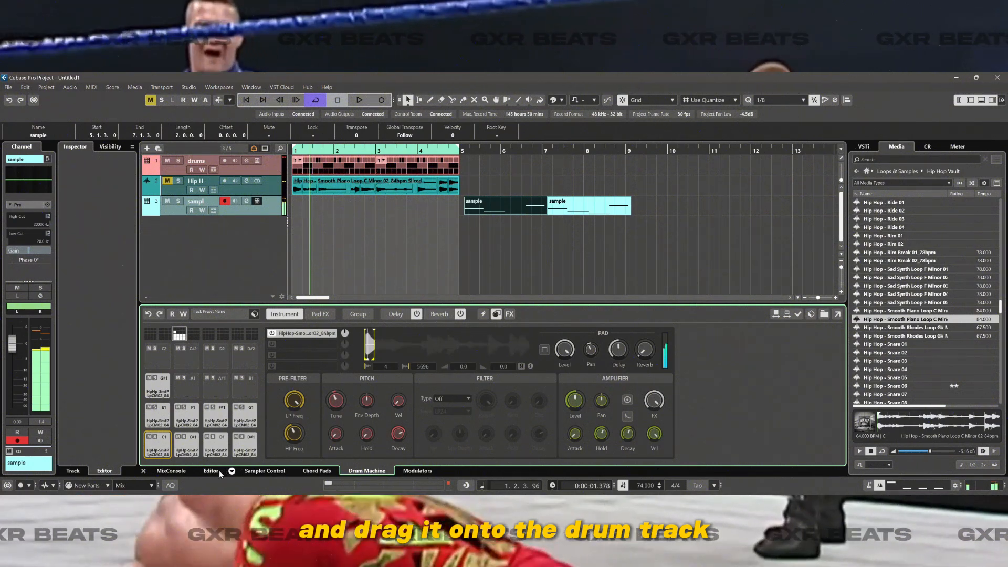
{"action": "left_click", "coordinate": [267, 471]}
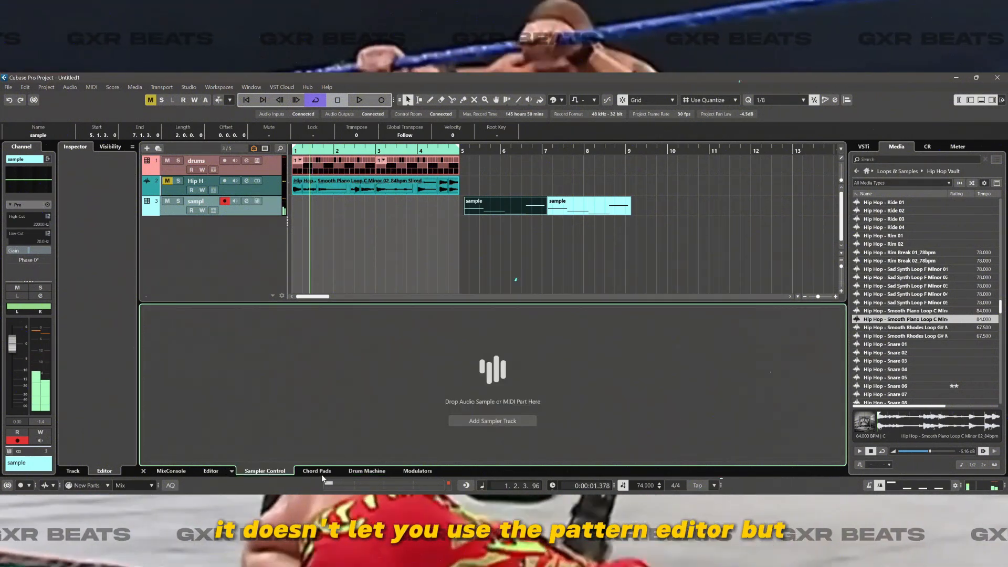
{"action": "left_click", "coordinate": [362, 472]}
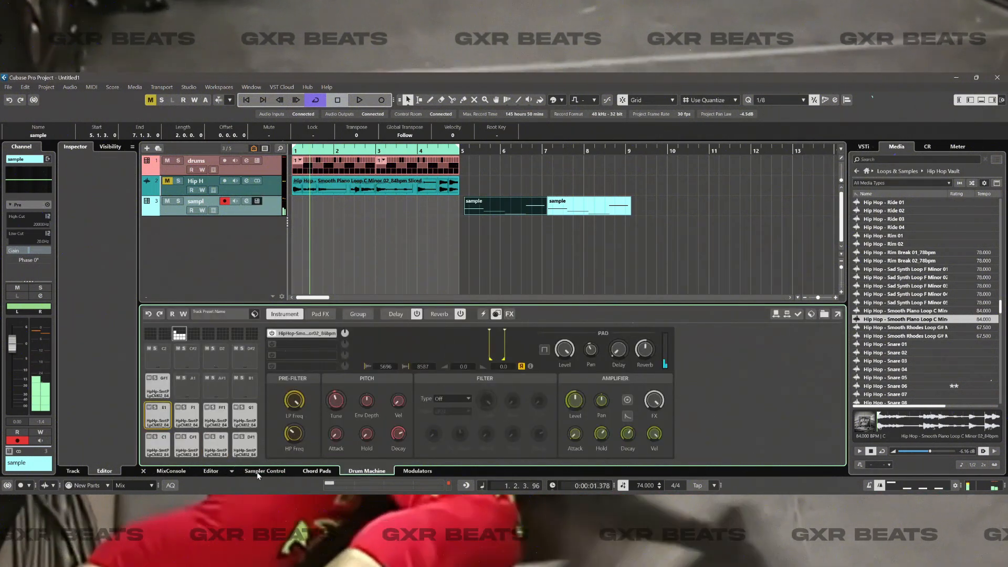
{"action": "left_click", "coordinate": [216, 471]}
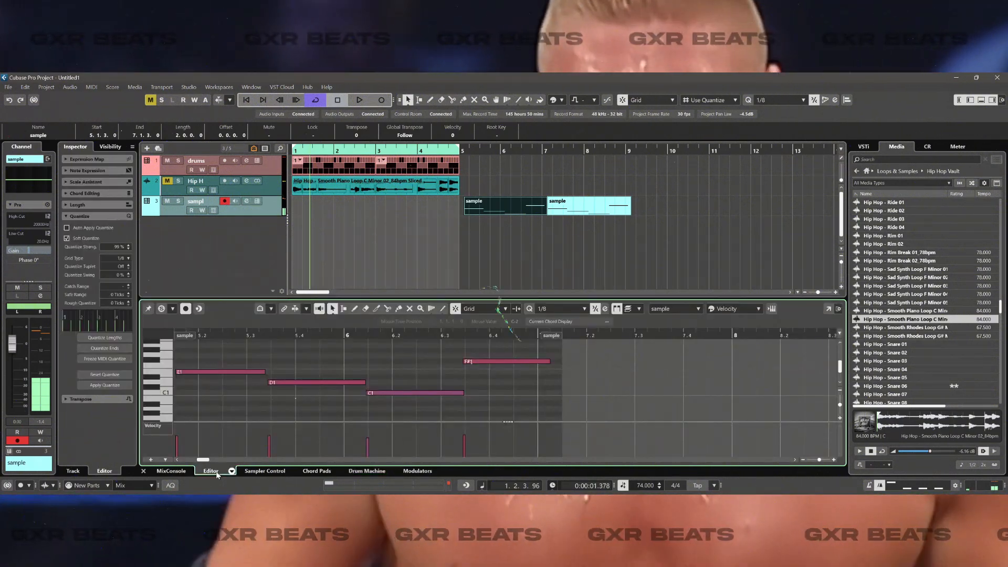
{"action": "left_click", "coordinate": [231, 471]}
{"action": "left_click", "coordinate": [232, 471]}
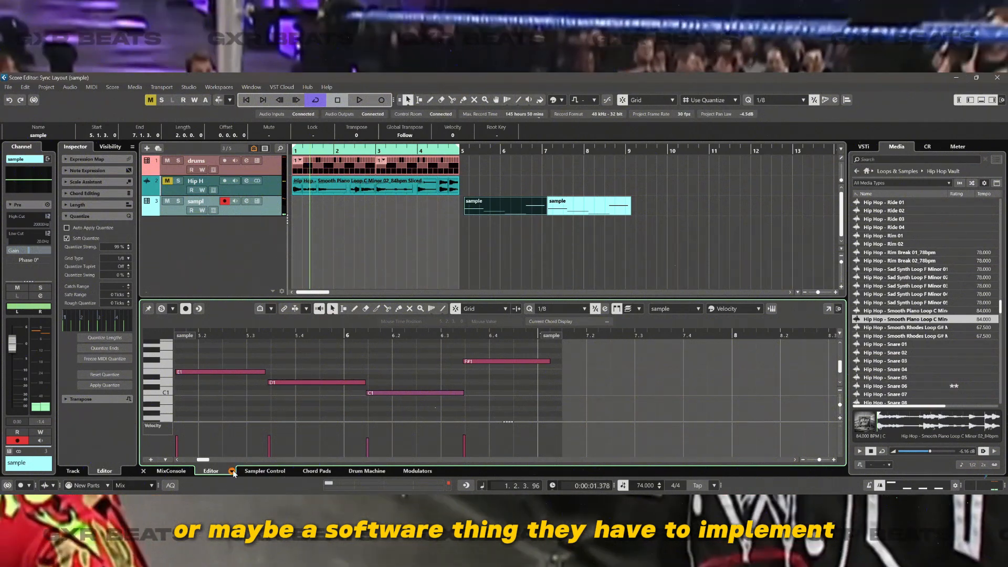
{"action": "left_click", "coordinate": [233, 471]}
{"action": "left_click", "coordinate": [237, 460]}
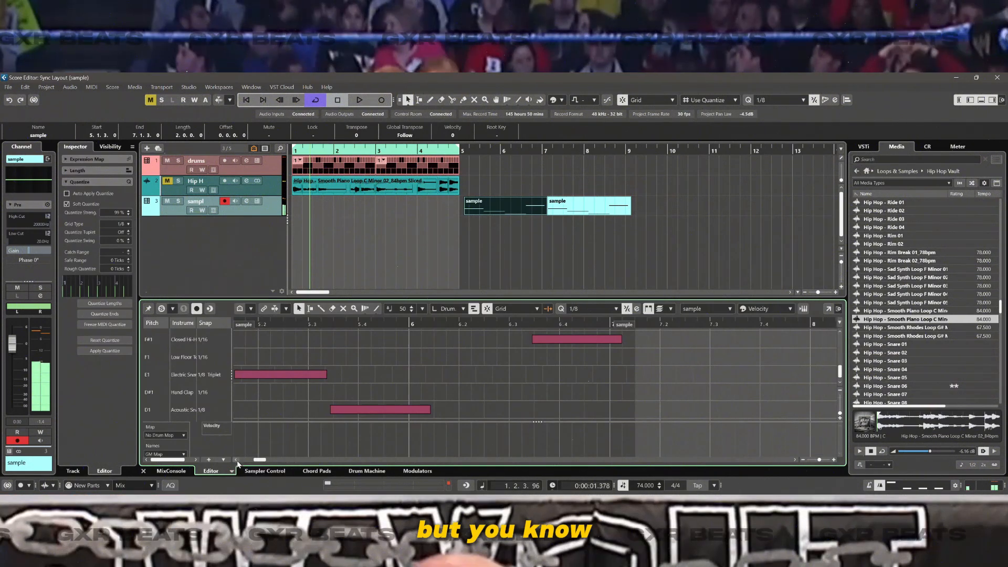
{"action": "left_click", "coordinate": [231, 472]}
{"action": "left_click", "coordinate": [252, 448]}
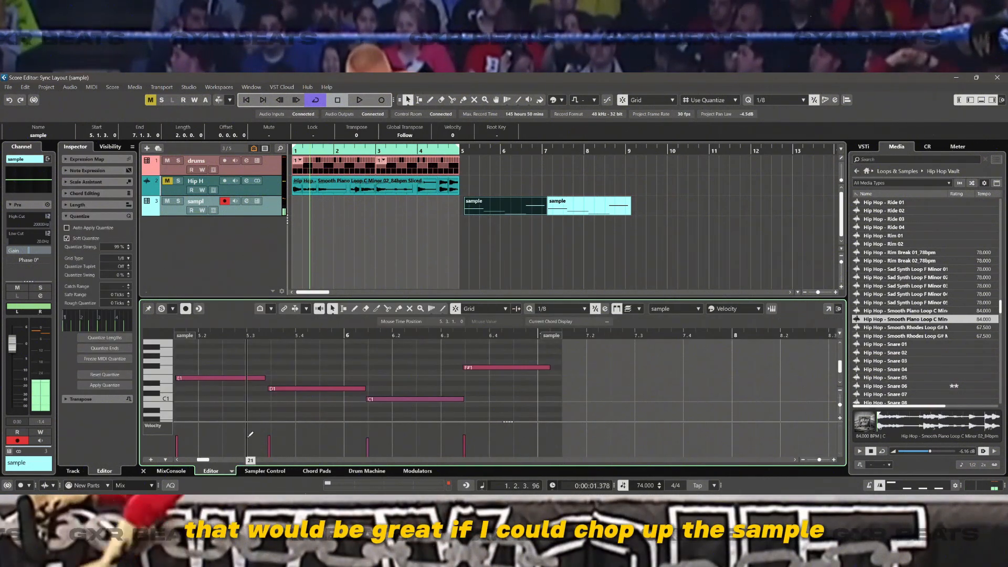
Move both recorded sample parts back to start at bar 1 and play the beat from the beginning
{"action": "left_click", "coordinate": [426, 210]}
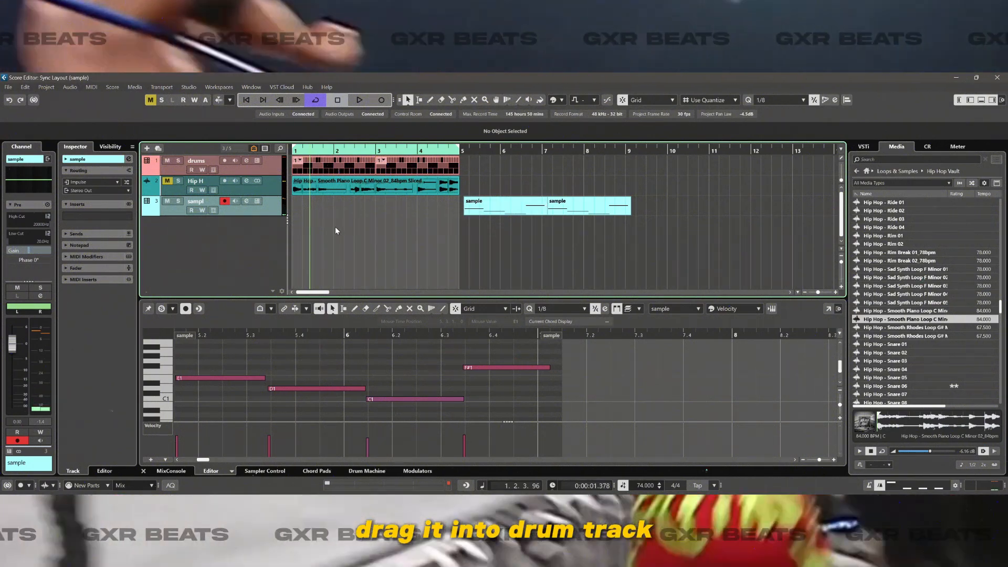
{"action": "key", "text": "period"}
{"action": "key", "text": "space"}
{"action": "key", "text": "period"}
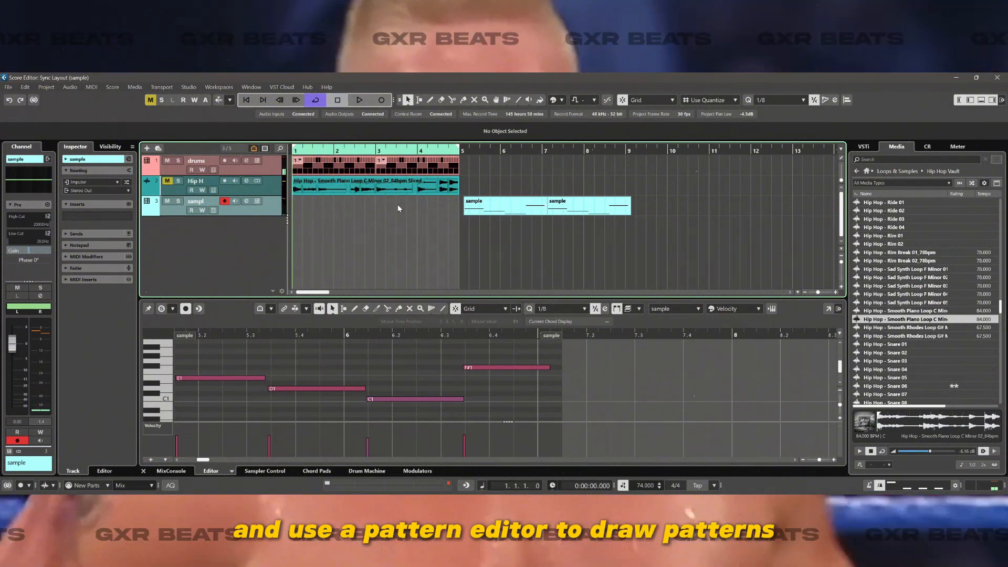
{"action": "left_click_drag", "start_coordinate": [728, 198], "coordinate": [304, 212]}
{"action": "key", "text": "space"}
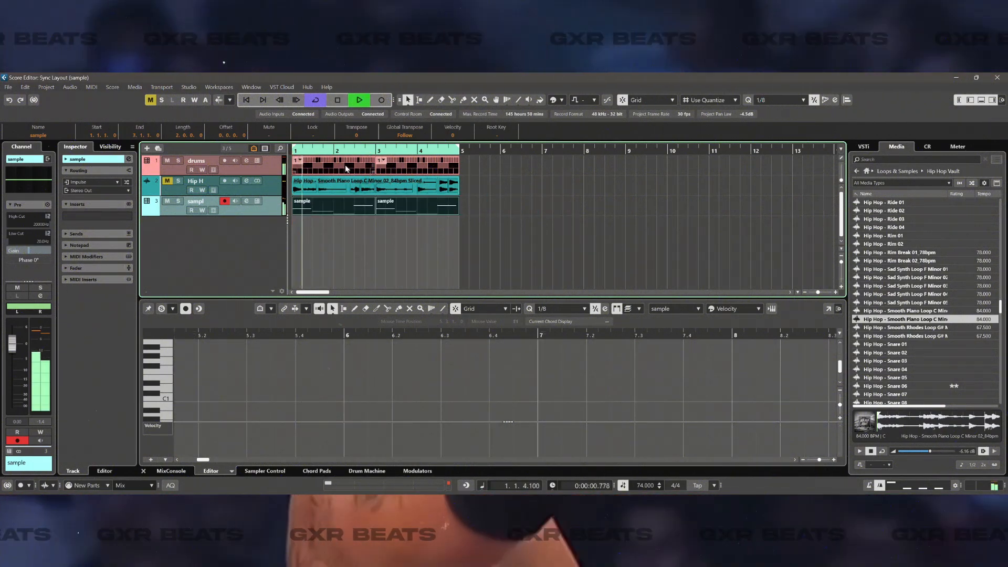
{"action": "left_click", "coordinate": [414, 167]}
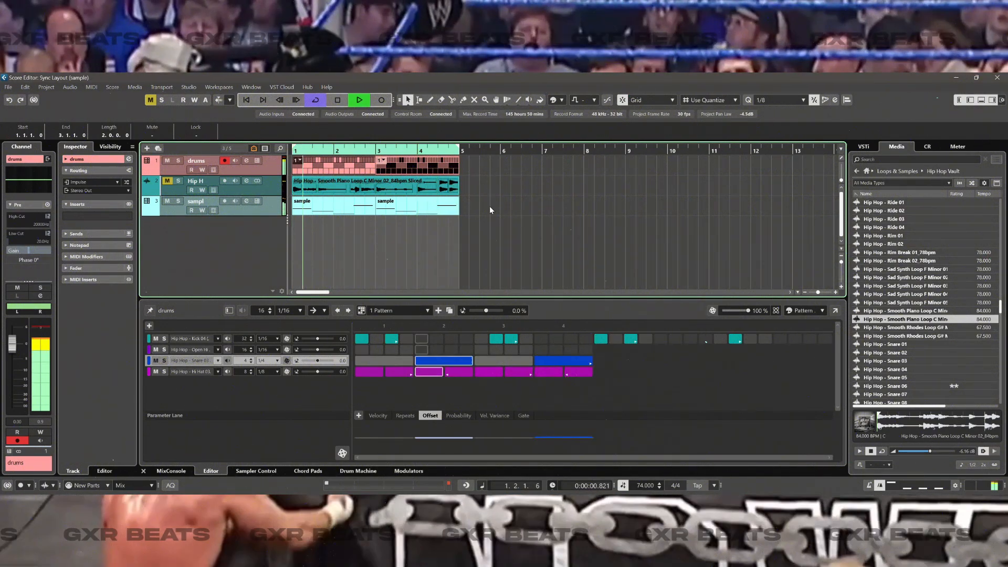
Stop playback and delete the sliced piano loop and both recorded sample parts from bars 1 to 4
{"action": "key", "text": "space"}
{"action": "left_click_drag", "start_coordinate": [486, 192], "coordinate": [287, 212]}
{"action": "key", "text": "Delete"}
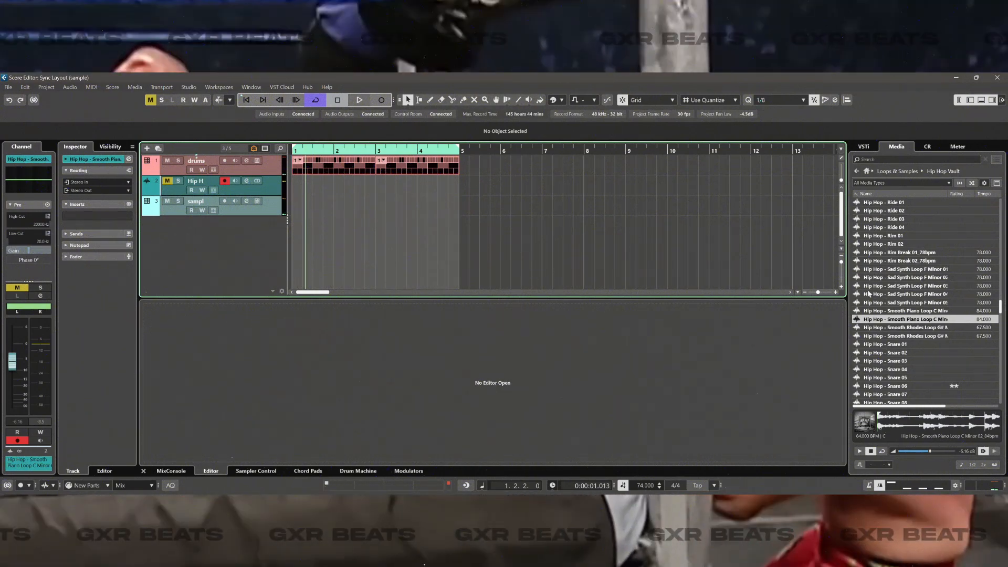
Audition the Summer Piano Loop and Synth Loop samples in the Hip Hop Vault library
{"action": "left_click", "coordinate": [933, 296]}
{"action": "scroll", "coordinate": [939, 313], "scroll_direction": "down", "scroll_amount": 3}
{"action": "left_click", "coordinate": [928, 331]}
{"action": "scroll", "coordinate": [929, 332], "scroll_direction": "down", "scroll_amount": 2}
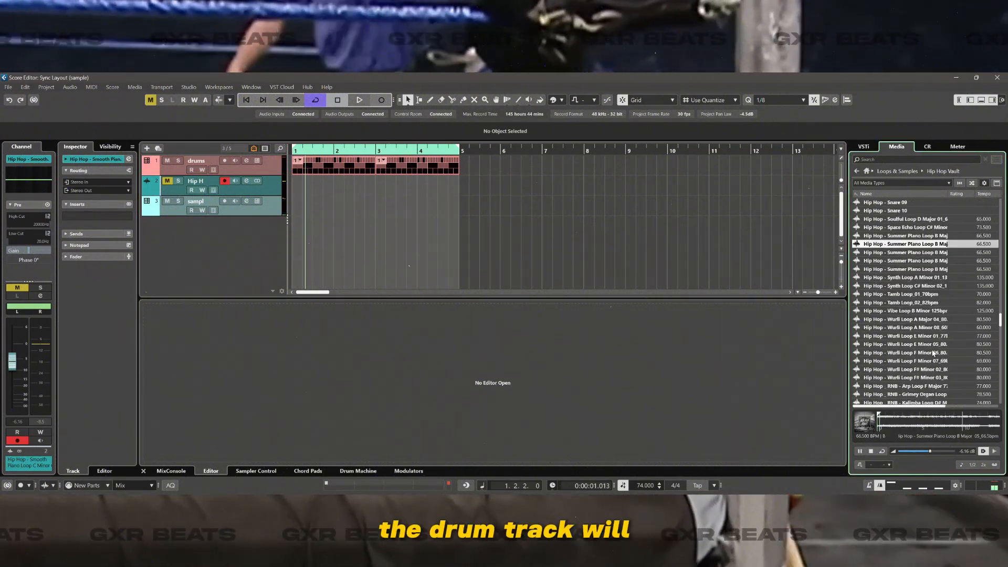
{"action": "left_click", "coordinate": [935, 269]}
{"action": "left_click", "coordinate": [938, 279]}
{"action": "left_click", "coordinate": [940, 286]}
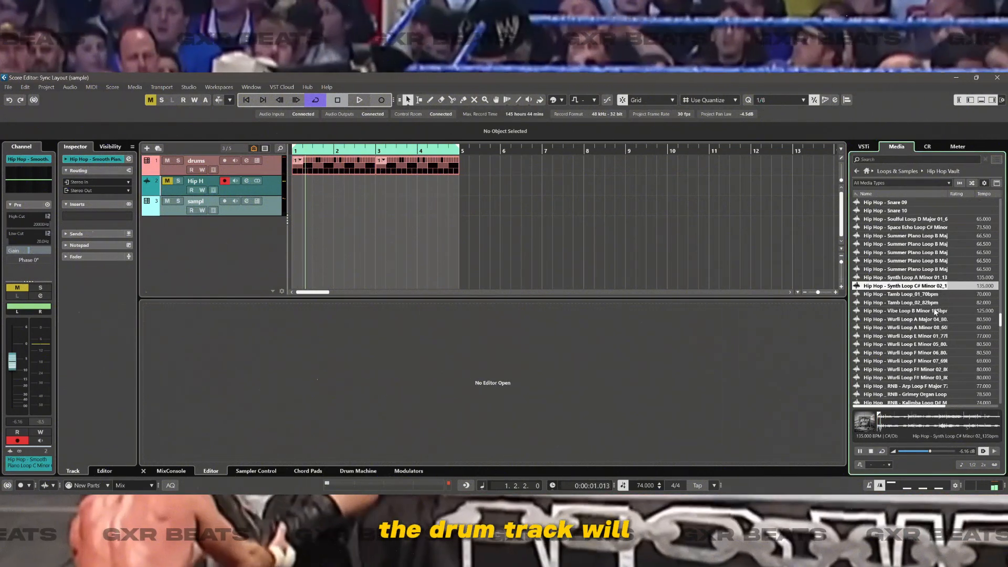
Audition a Wurli Loop in E minor and the RNB Synth Loop D Minor 01 in the library
{"action": "left_click", "coordinate": [939, 345]}
{"action": "scroll", "coordinate": [940, 355], "scroll_direction": "down", "scroll_amount": 1}
{"action": "left_click", "coordinate": [929, 363]}
{"action": "scroll", "coordinate": [928, 366], "scroll_direction": "down", "scroll_amount": 3}
{"action": "left_click", "coordinate": [918, 344]}
{"action": "scroll", "coordinate": [916, 367], "scroll_direction": "down", "scroll_amount": 2}
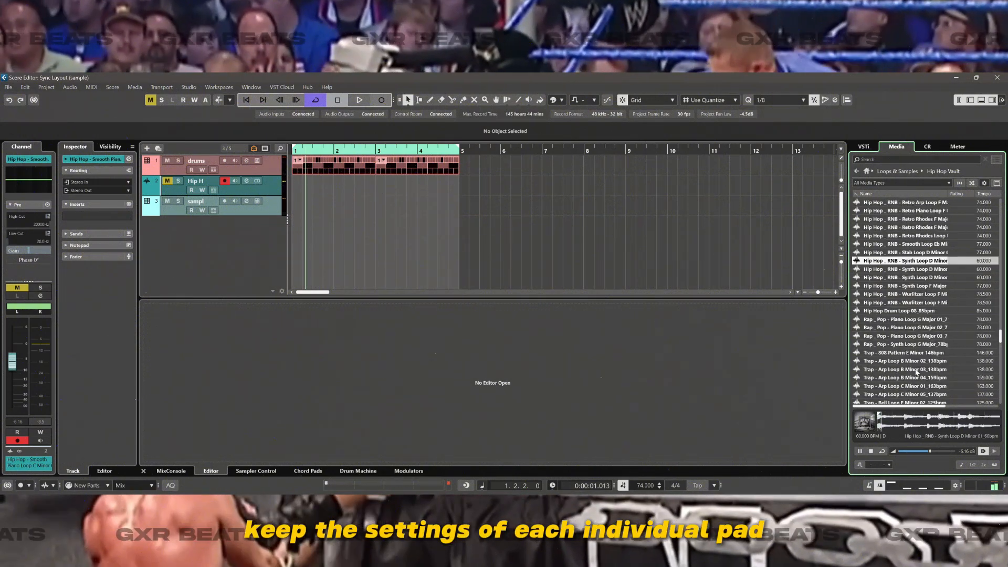
Audition the Rap Pop piano and synth loops in G major
{"action": "left_click", "coordinate": [914, 328]}
{"action": "left_click", "coordinate": [919, 353]}
{"action": "left_click", "coordinate": [920, 336]}
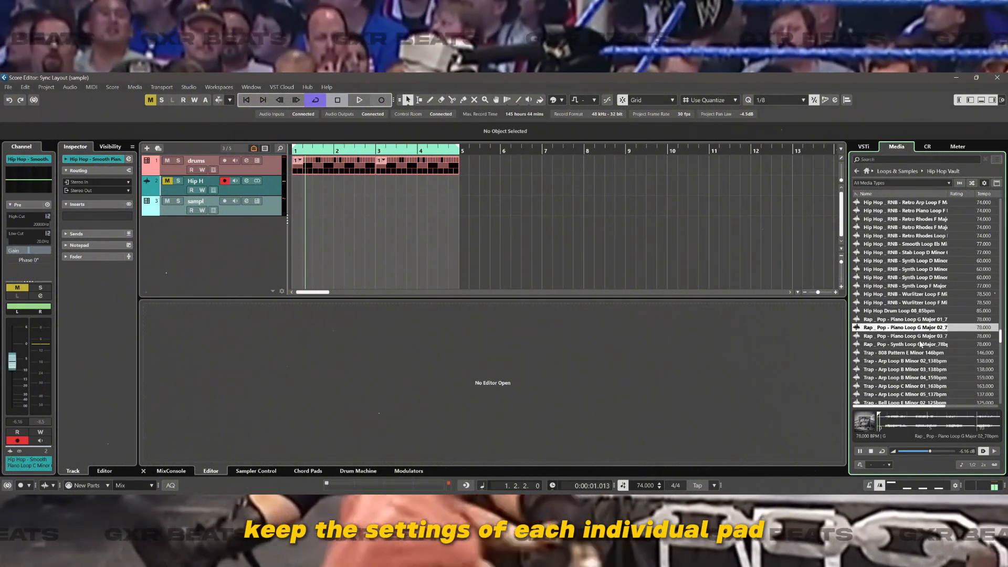
{"action": "scroll", "coordinate": [932, 367], "scroll_direction": "down", "scroll_amount": 1}
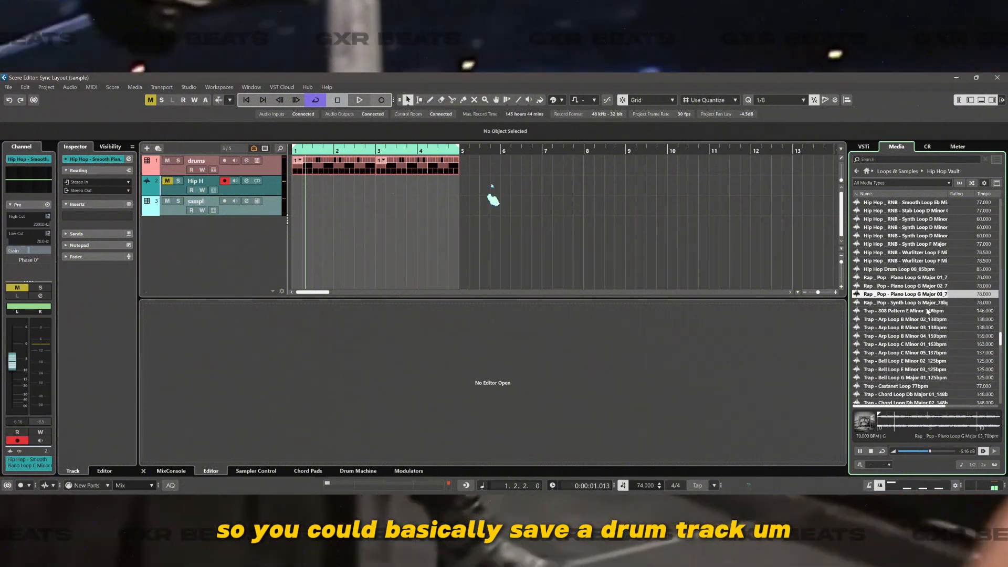
{"action": "left_click", "coordinate": [920, 303]}
{"action": "left_click", "coordinate": [913, 285]}
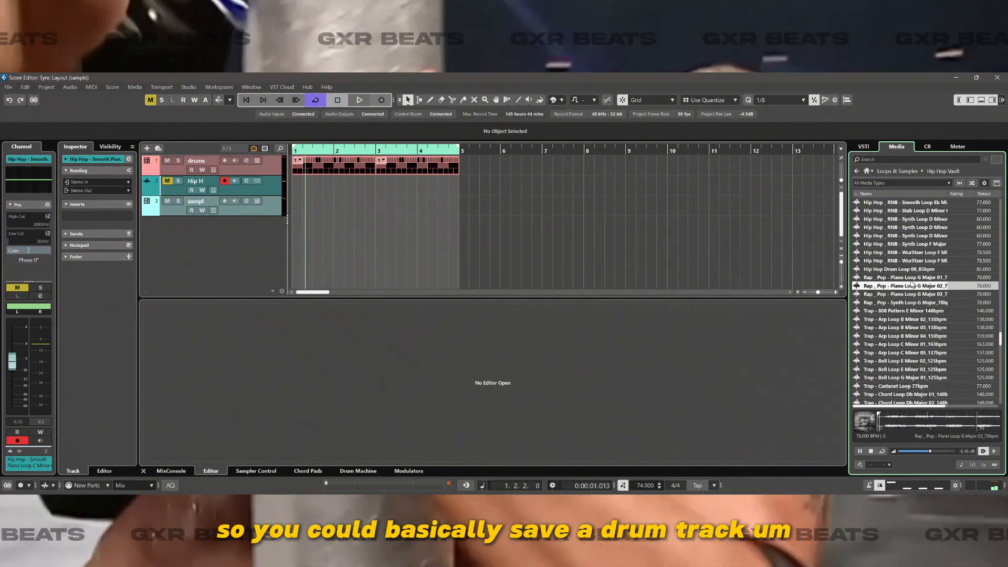
Audition the Trap Chord Loops in Db major, the Bell Loop E Minor 03 and the Cloud Stab Loop D Major 02
{"action": "scroll", "coordinate": [918, 315], "scroll_direction": "down", "scroll_amount": 2}
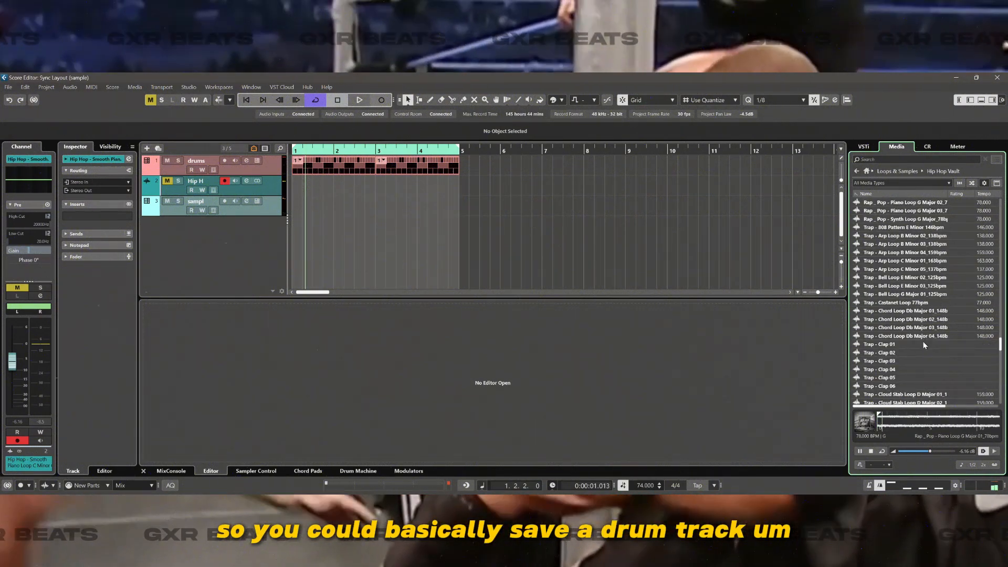
{"action": "left_click", "coordinate": [918, 310]}
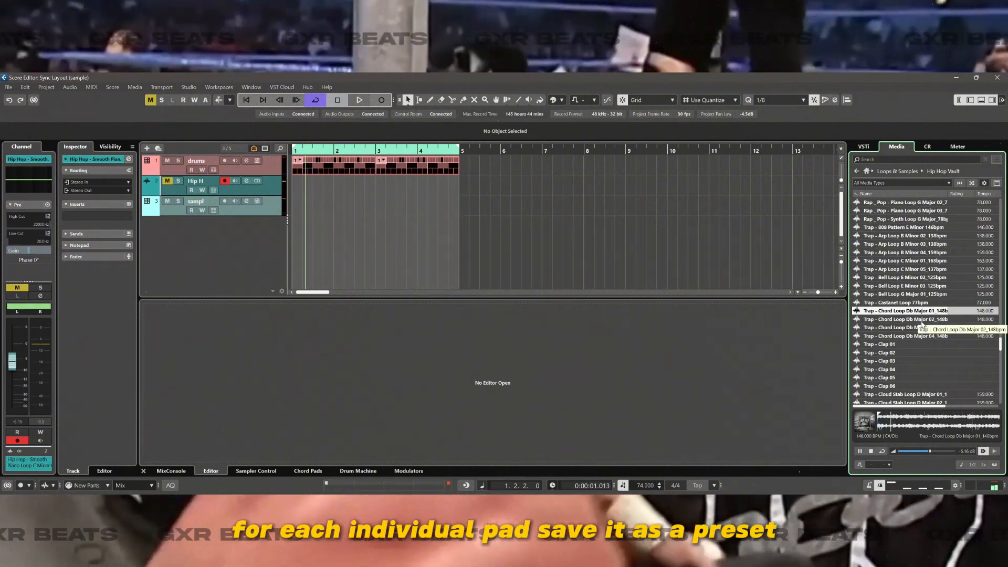
{"action": "left_click", "coordinate": [921, 320]}
{"action": "left_click", "coordinate": [919, 287]}
{"action": "scroll", "coordinate": [932, 324], "scroll_direction": "down", "scroll_amount": 2}
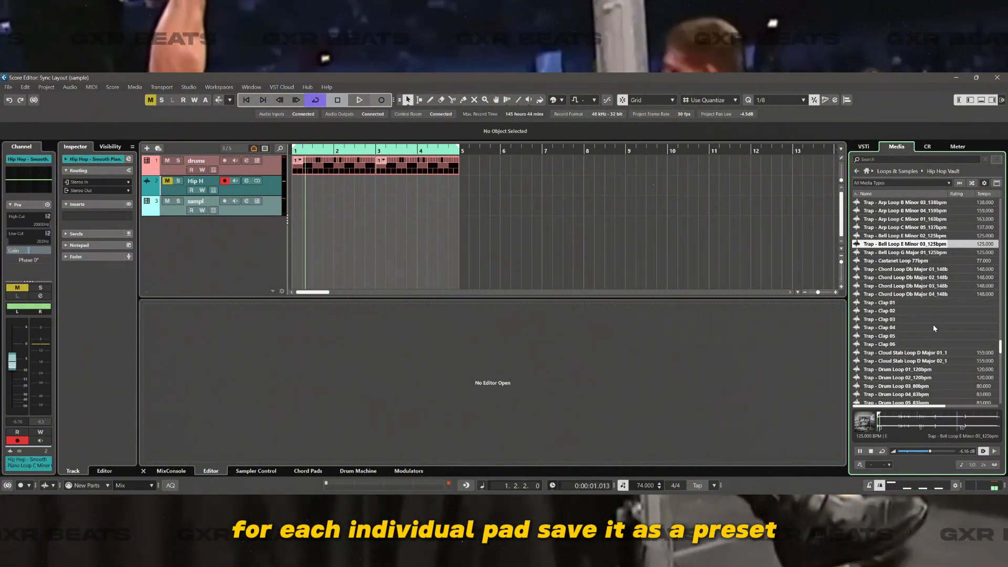
{"action": "left_click", "coordinate": [921, 319]}
{"action": "scroll", "coordinate": [922, 317], "scroll_direction": "down", "scroll_amount": 1}
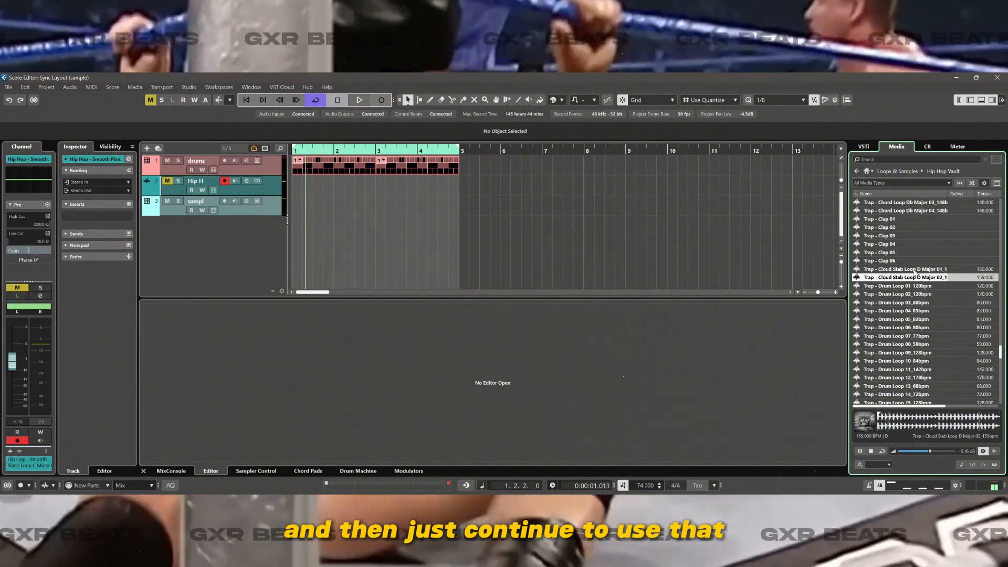
Audition the Trap Cloud Stab Loop D Major 01, both Glock Loops and the Glockenspiel Arp Loop
{"action": "left_click", "coordinate": [914, 270]}
{"action": "scroll", "coordinate": [914, 315], "scroll_direction": "down", "scroll_amount": 3}
{"action": "left_click", "coordinate": [912, 347]}
{"action": "scroll", "coordinate": [912, 350], "scroll_direction": "down", "scroll_amount": 1}
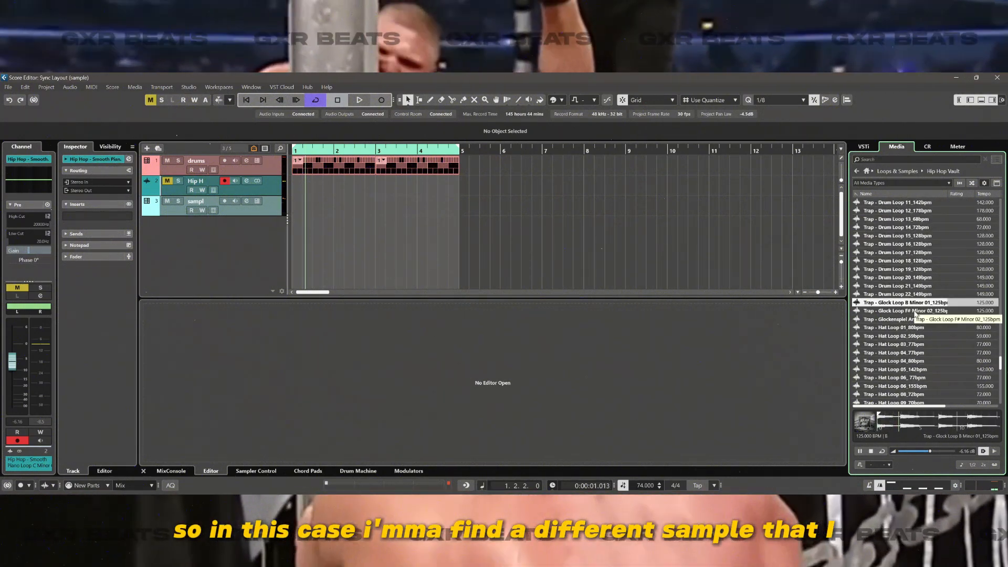
{"action": "left_click", "coordinate": [916, 311]}
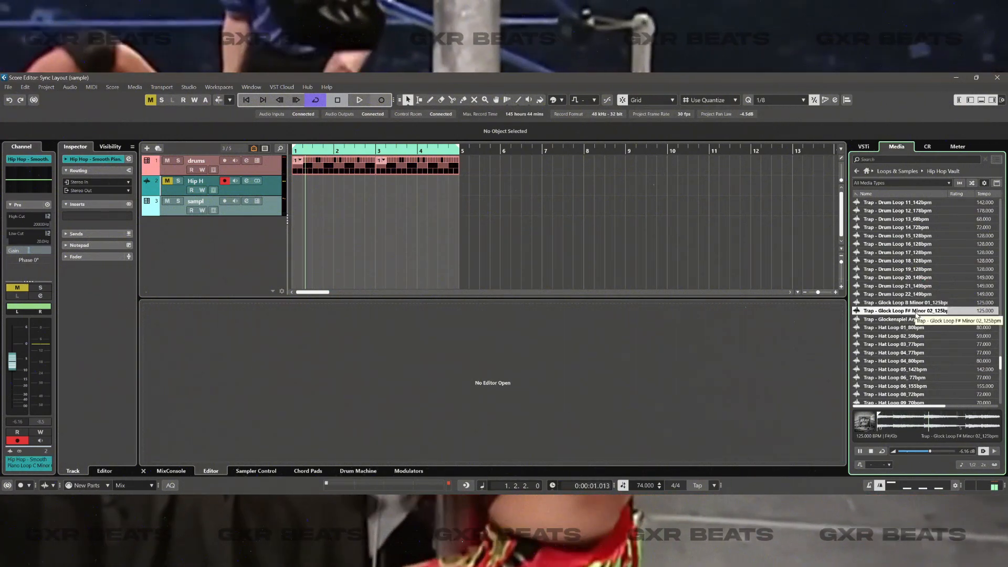
{"action": "left_click", "coordinate": [920, 320]}
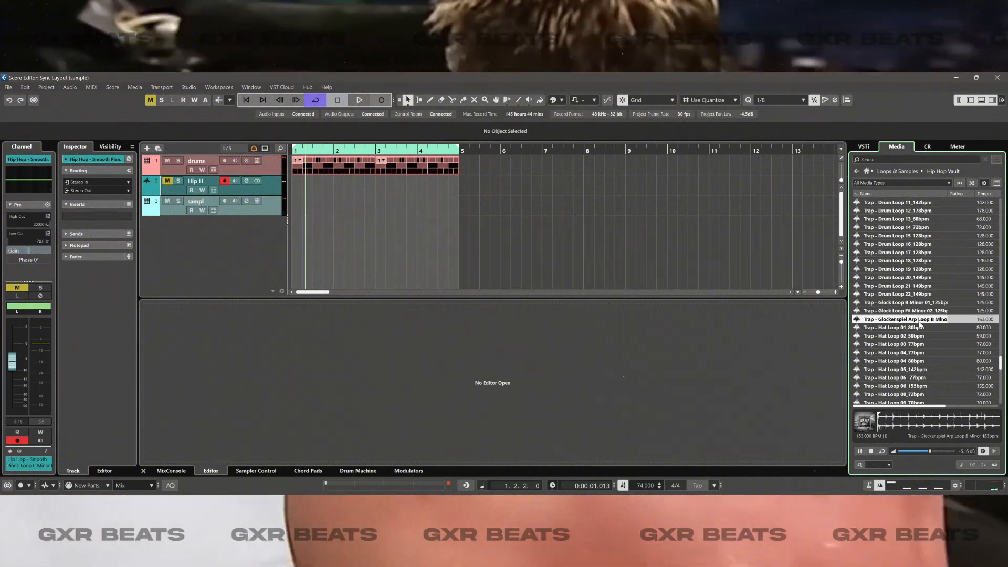
Audition the Trap Horror Synth Loop D# Minor 01 and place it at bar 1 on the muted audio track
{"action": "scroll", "coordinate": [919, 322], "scroll_direction": "down", "scroll_amount": 5}
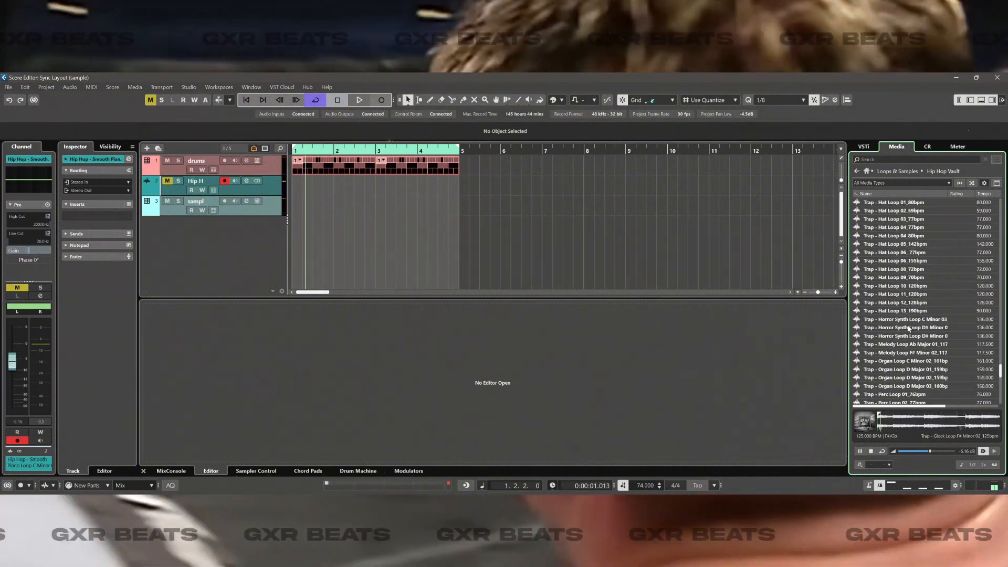
{"action": "left_click", "coordinate": [910, 328]}
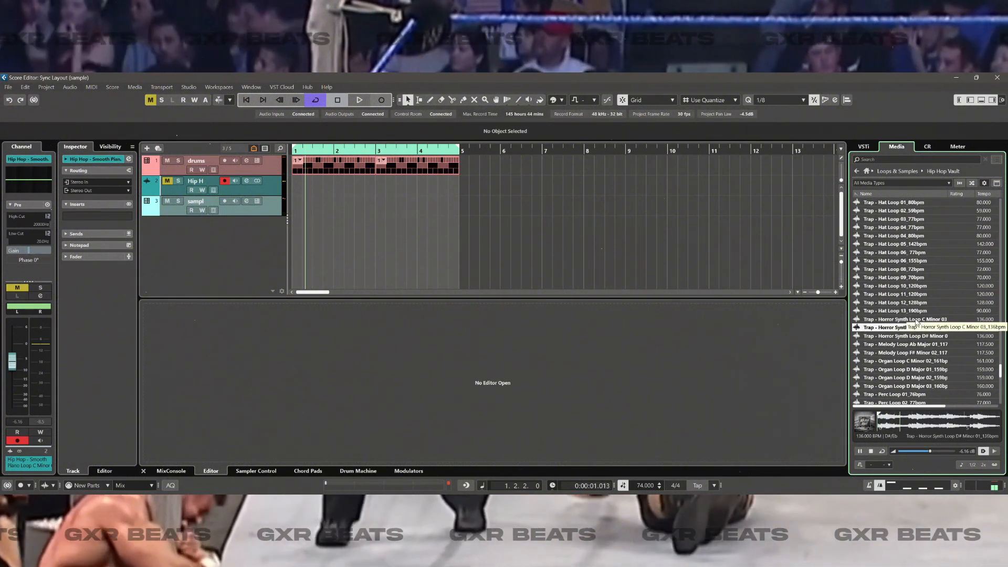
{"action": "scroll", "coordinate": [918, 336], "scroll_direction": "down", "scroll_amount": 2}
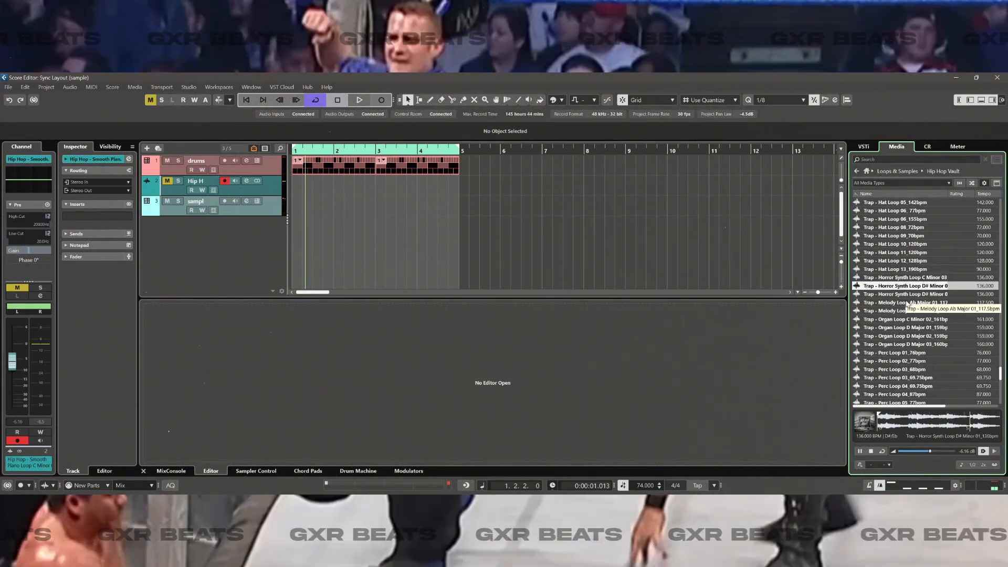
{"action": "left_click_drag", "start_coordinate": [897, 288], "coordinate": [296, 190]}
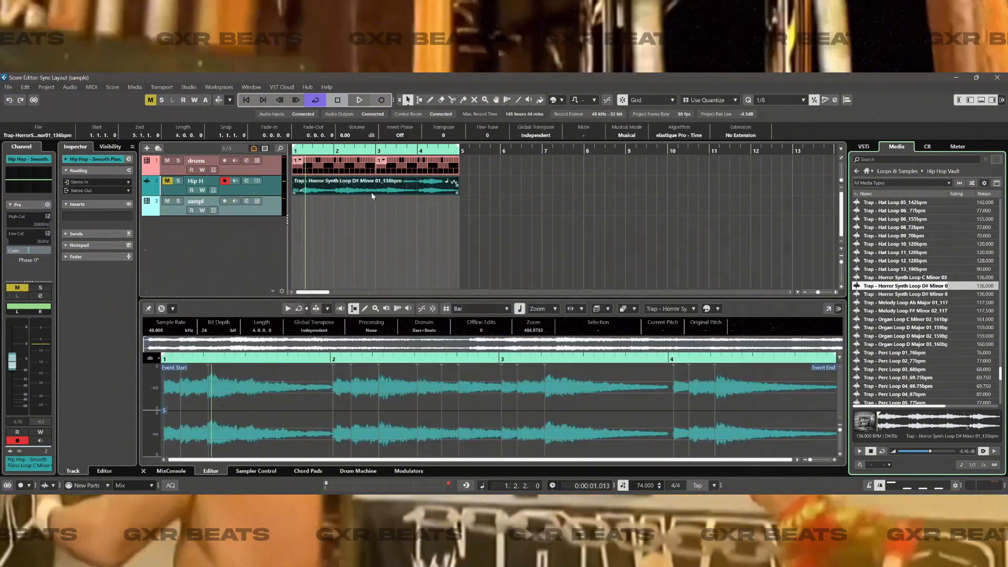
Open the horror synth loop in the Sample Editor and set its hitpoint threshold to 40 %, keeping intensity at 0 %
{"action": "double_click", "coordinate": [344, 190]}
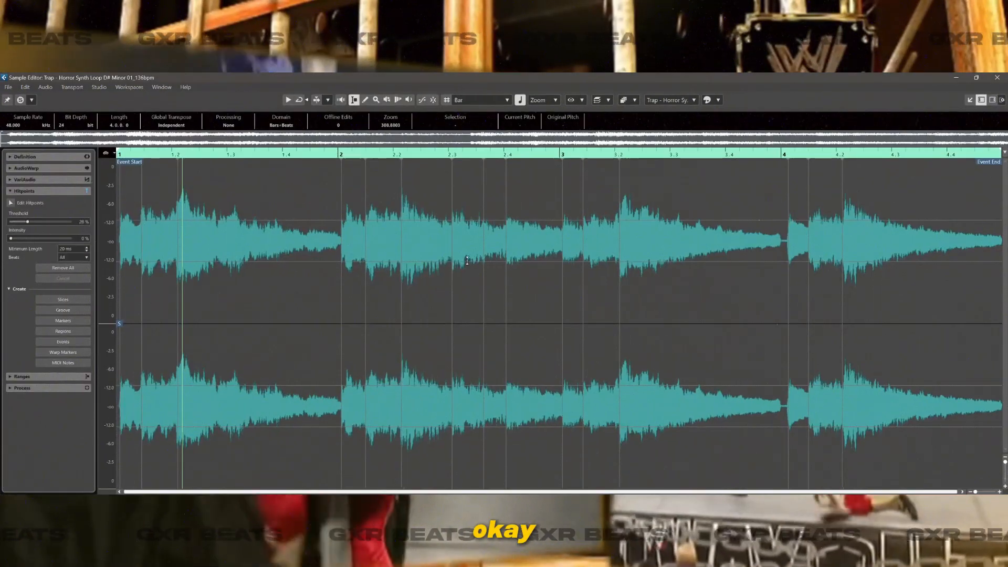
{"action": "left_click_drag", "start_coordinate": [27, 221], "coordinate": [39, 225]}
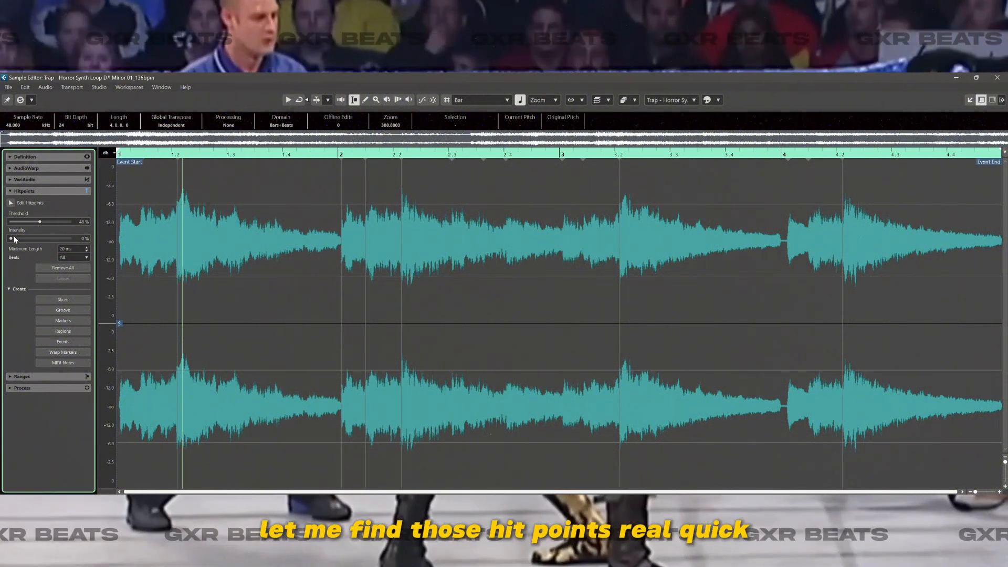
{"action": "left_click_drag", "start_coordinate": [15, 239], "coordinate": [10, 240]}
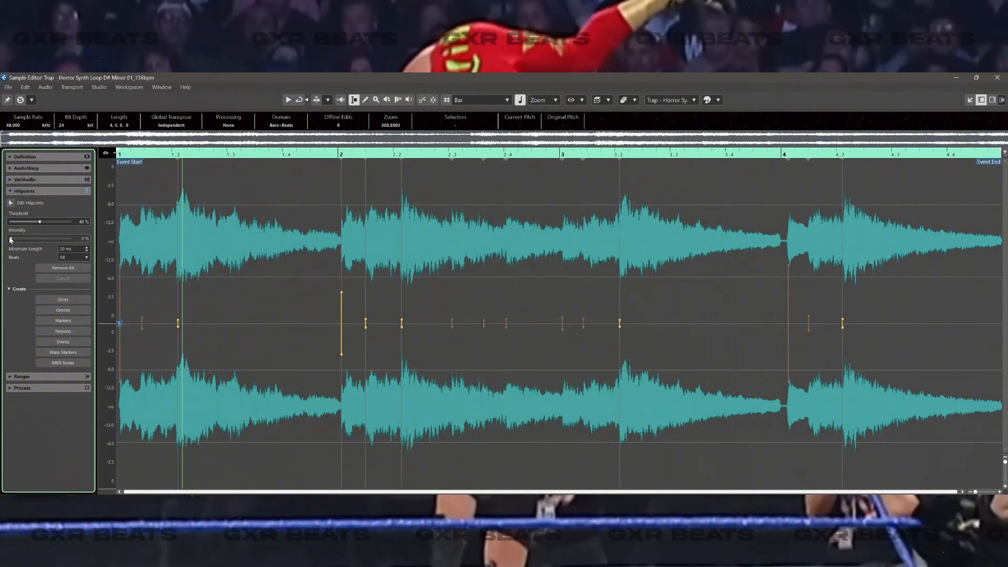
{"action": "left_click", "coordinate": [134, 251]}
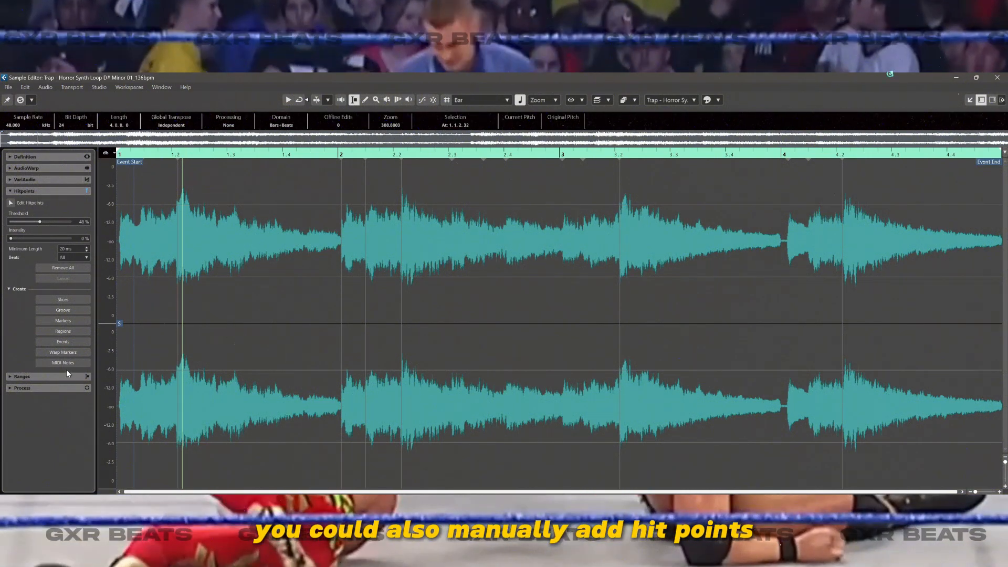
Create slices from the synth loop's hitpoints and select the sample drum track
{"action": "left_click", "coordinate": [73, 299]}
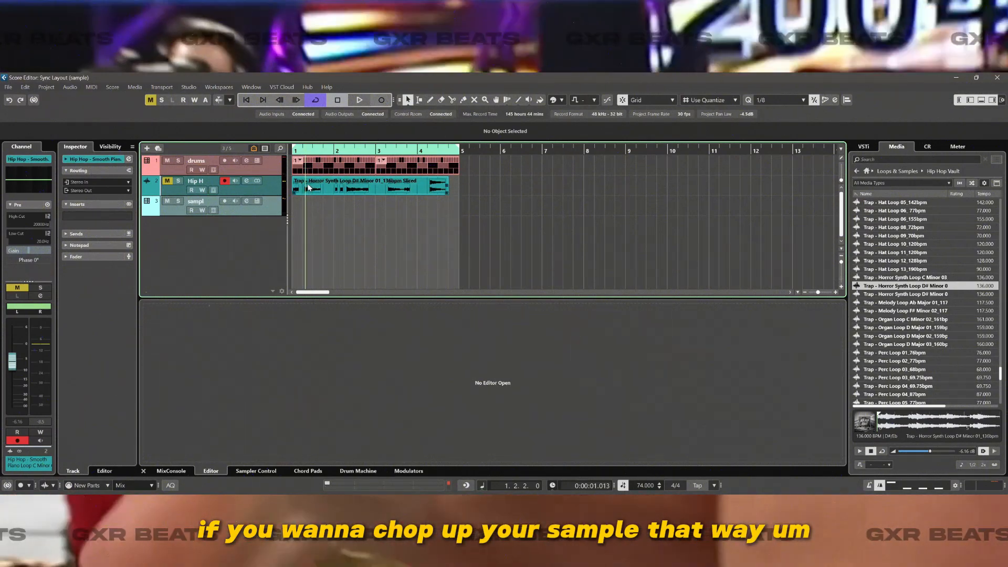
{"action": "left_click", "coordinate": [246, 209]}
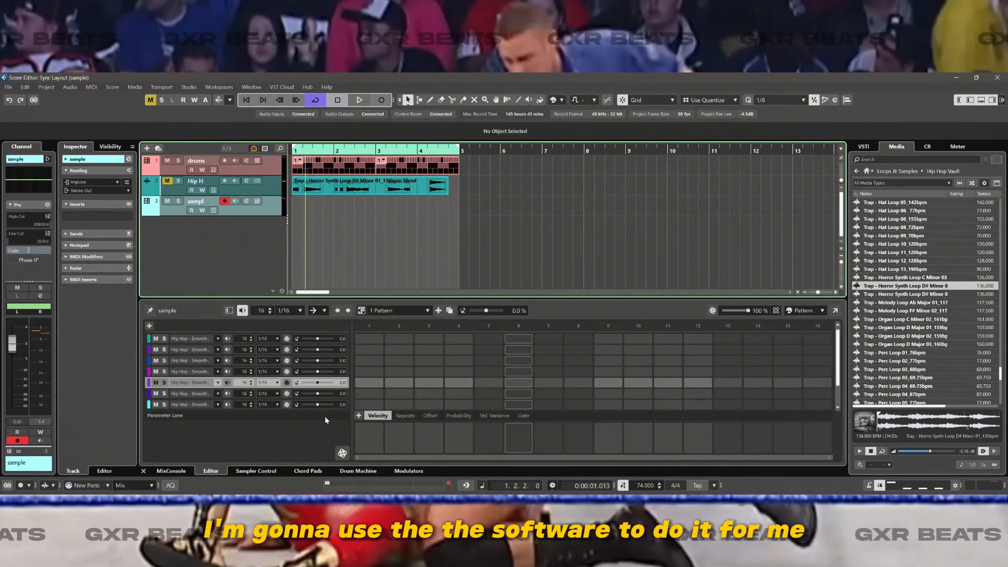
Load the horror synth loop's slices onto the sample track's drum machine pads, starting at pad C1
{"action": "left_click", "coordinate": [370, 471]}
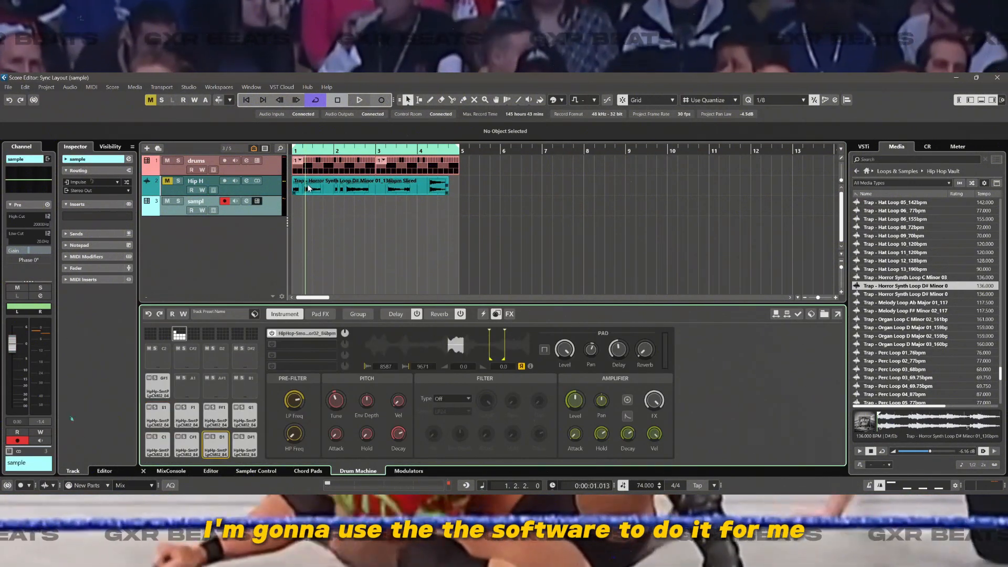
{"action": "left_click_drag", "start_coordinate": [308, 189], "coordinate": [221, 248]}
{"action": "left_click", "coordinate": [223, 212]}
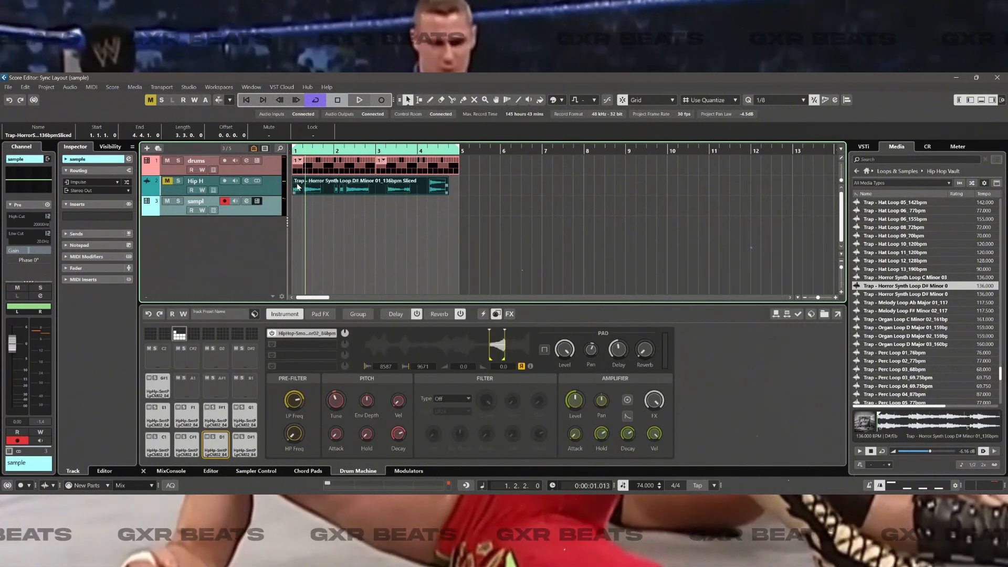
{"action": "left_click_drag", "start_coordinate": [298, 186], "coordinate": [157, 444]}
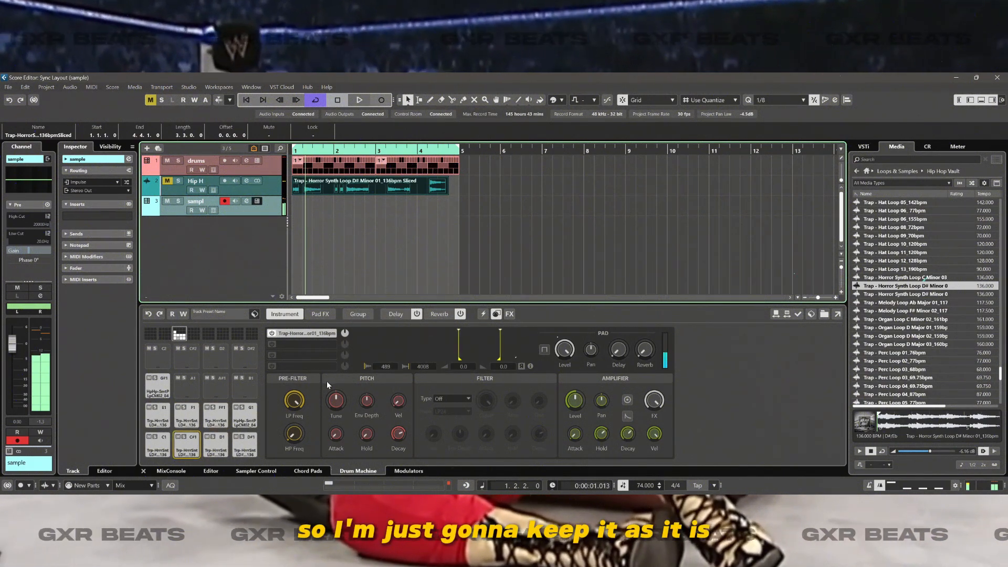
Reset the G#1 and G1 pads to clear the leftover slices of the previous sample
{"action": "left_click", "coordinate": [158, 387]}
{"action": "left_click_drag", "start_coordinate": [158, 387], "coordinate": [164, 387]}
{"action": "right_click", "coordinate": [164, 387]}
{"action": "left_click", "coordinate": [220, 367]}
{"action": "right_click", "coordinate": [247, 418]}
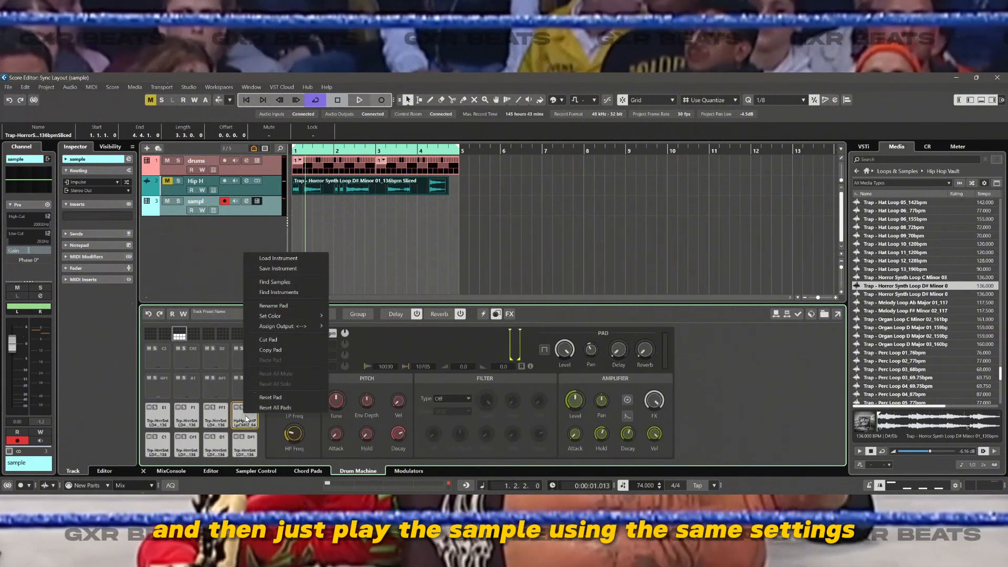
{"action": "left_click", "coordinate": [271, 398]}
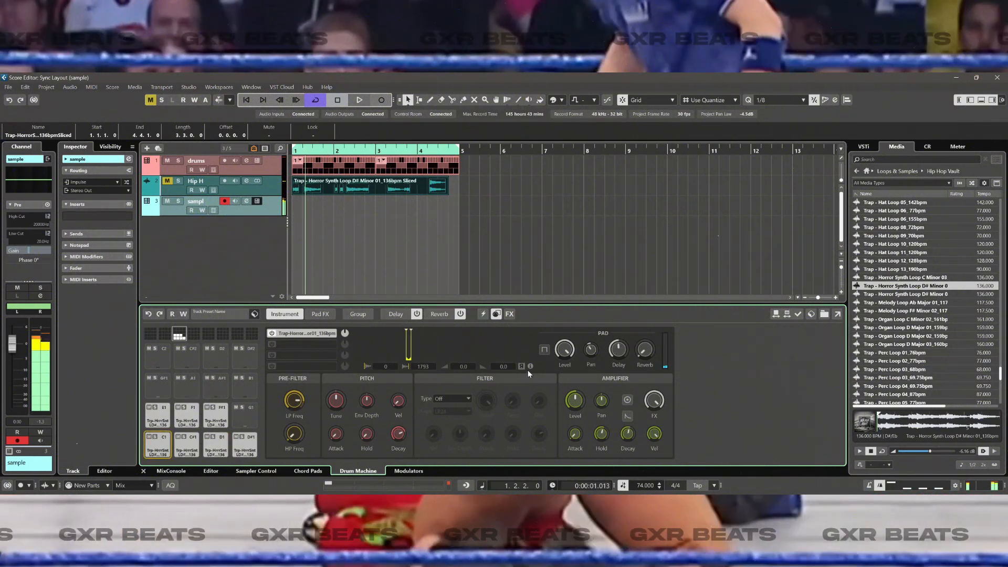
Toggle reverse playback for the C1 slice and lower the pre-filter LP frequency on the synth slice pads
{"action": "left_click", "coordinate": [521, 366]}
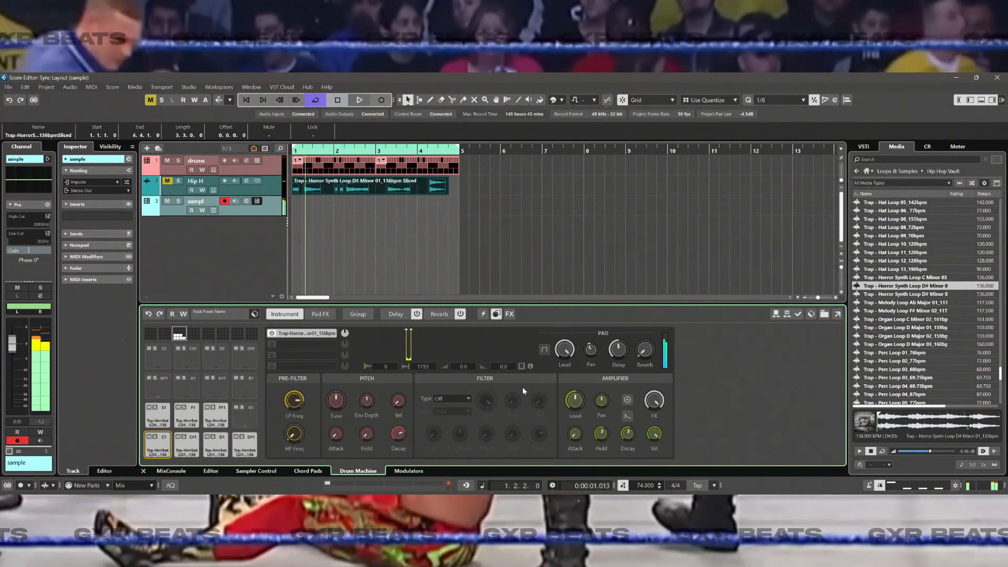
{"action": "left_click_drag", "start_coordinate": [296, 408], "coordinate": [297, 415]}
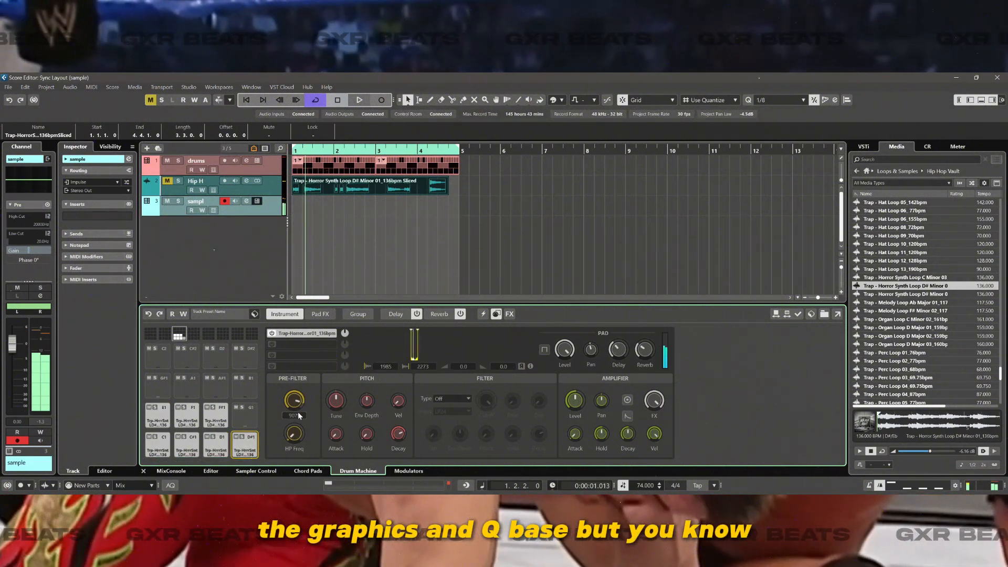
{"action": "left_click_drag", "start_coordinate": [296, 408], "coordinate": [297, 422]}
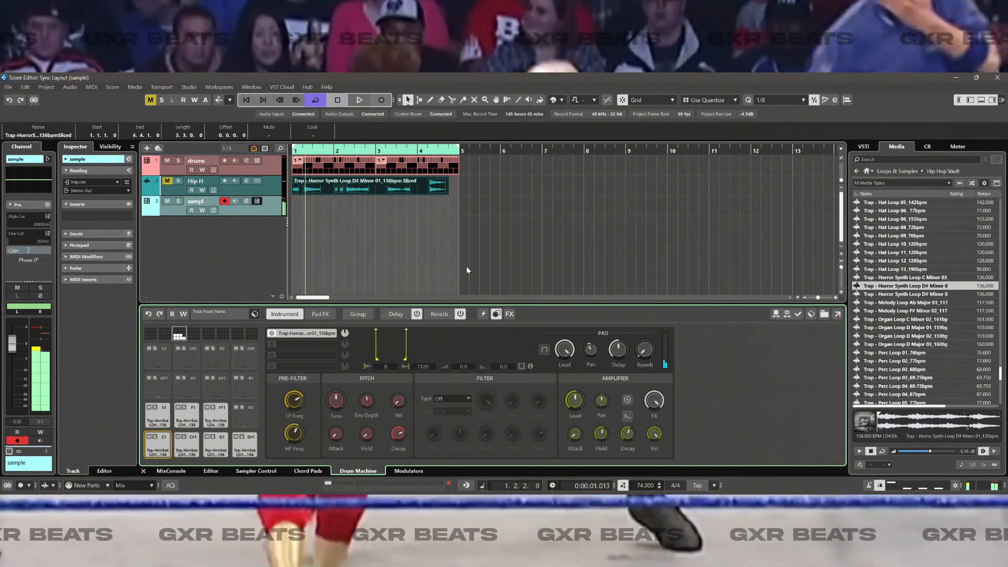
Play the drums from bar 1 while rehearsing the synth slices on the pads
{"action": "key", "text": "space"}
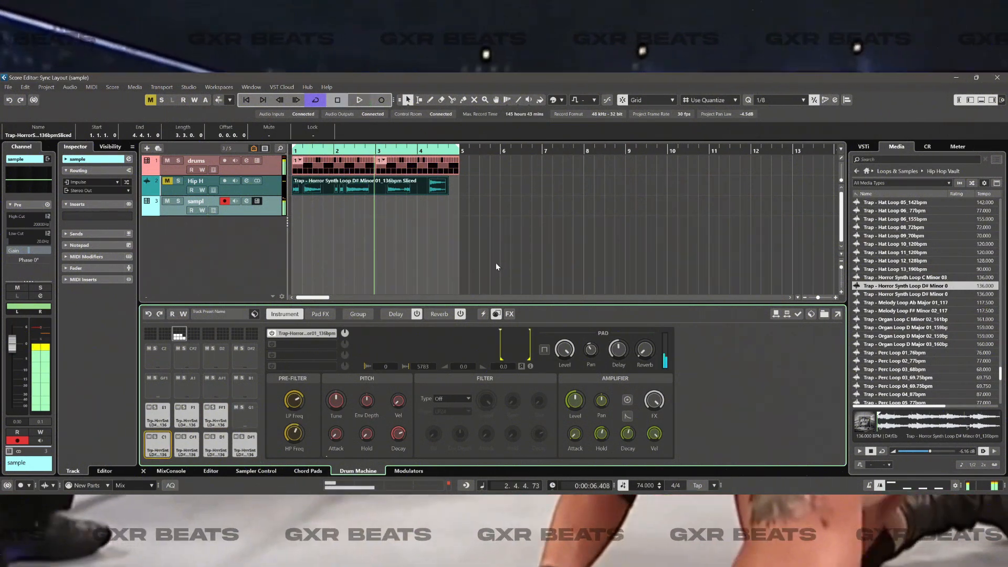
{"action": "key", "text": "space"}
{"action": "left_click", "coordinate": [474, 250]}
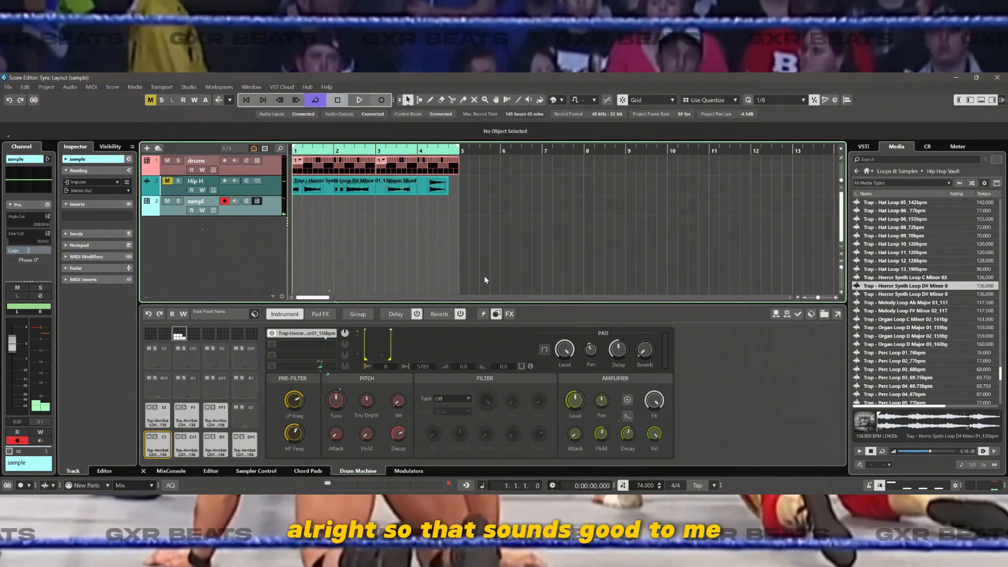
Record a four-bar performance of the synth slices over the drums on the sample track, from bar 1
{"action": "key", "text": "KP_Multiply"}
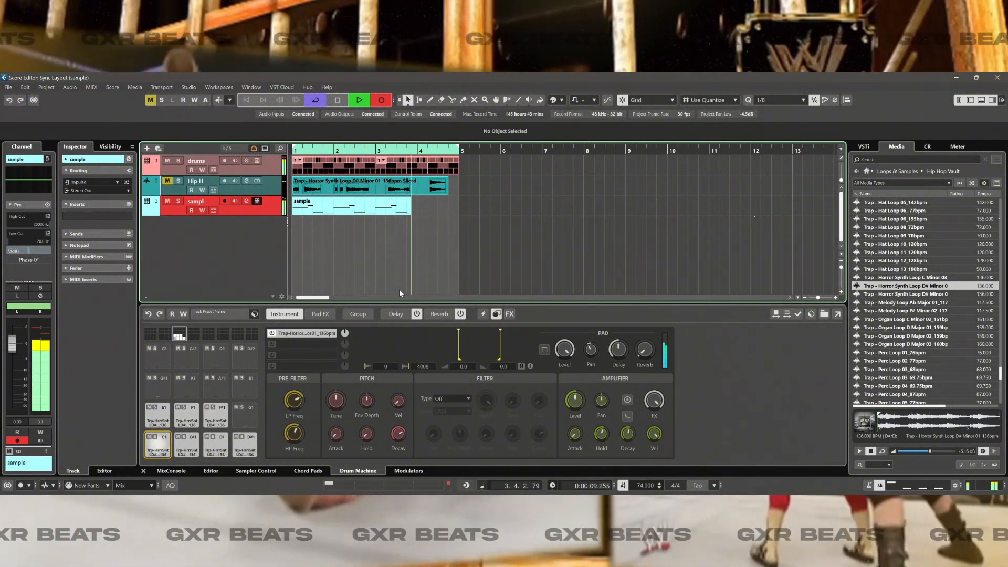
{"action": "key", "text": "space"}
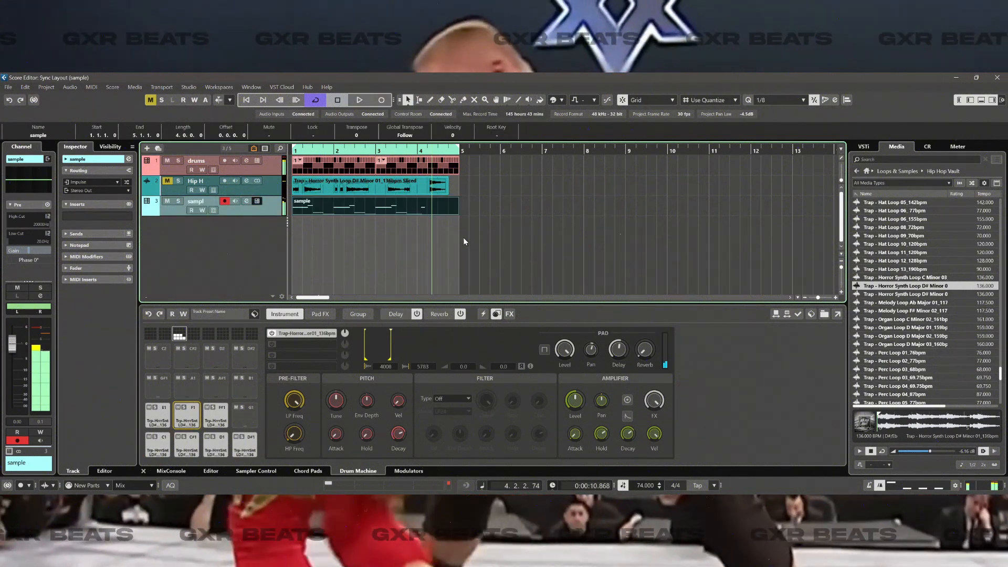
{"action": "key", "text": "period"}
Split the recorded sample part at bar 3 and delete its second half
{"action": "right_click", "coordinate": [440, 223]}
{"action": "left_click", "coordinate": [485, 224]}
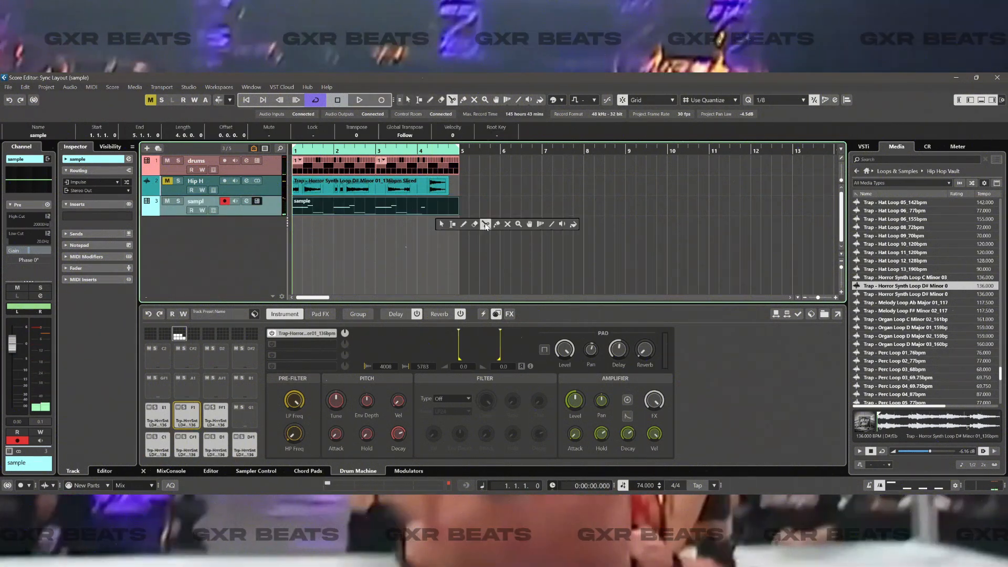
{"action": "left_click", "coordinate": [377, 209]}
{"action": "right_click", "coordinate": [403, 226]}
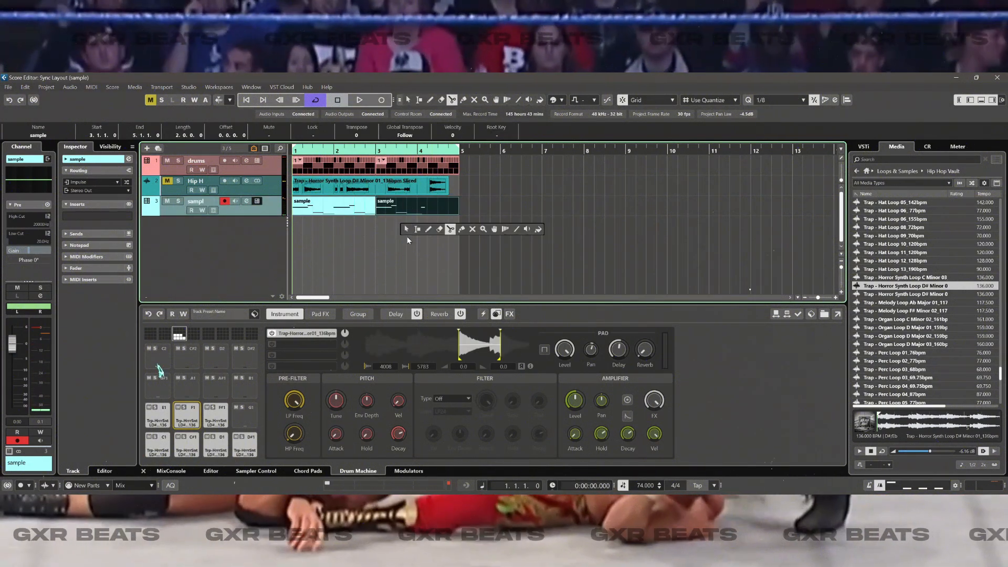
{"action": "left_click", "coordinate": [408, 229]}
{"action": "key", "text": "Delete"}
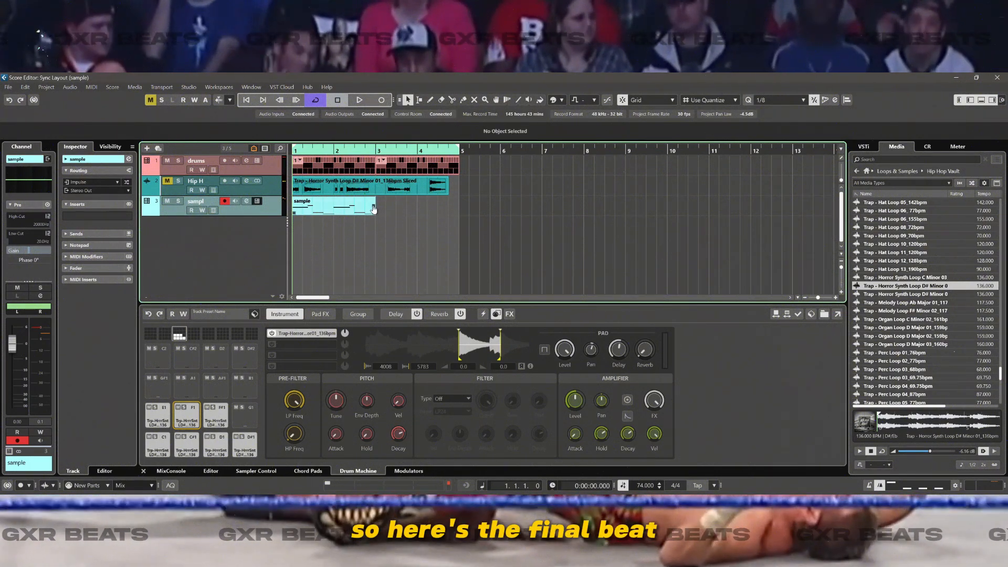
Repeat the two-bar sample part once so it fills bars 3 and 4, and play back the beat
{"action": "left_click_drag", "start_coordinate": [374, 206], "coordinate": [384, 208]}
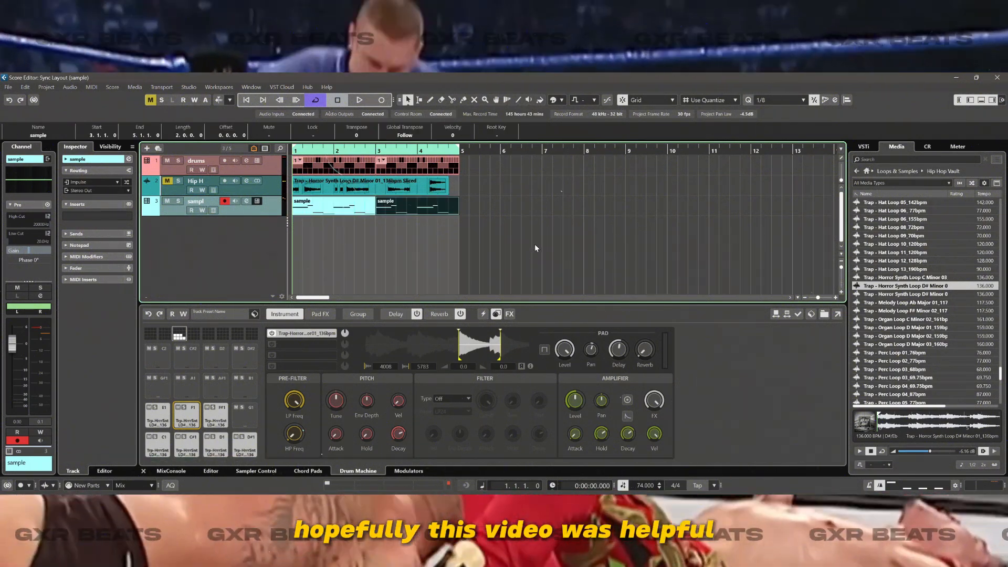
{"action": "key", "text": "space"}
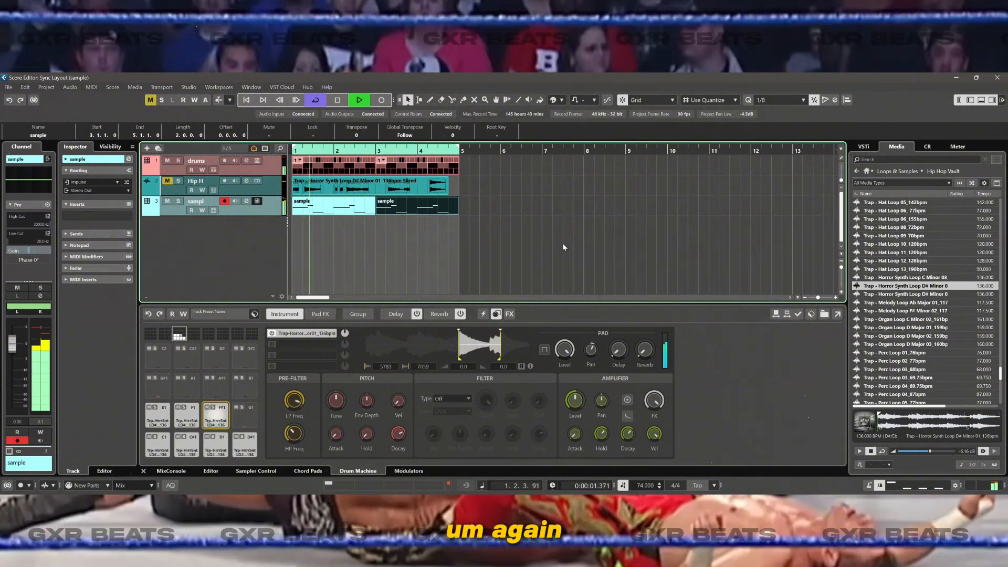